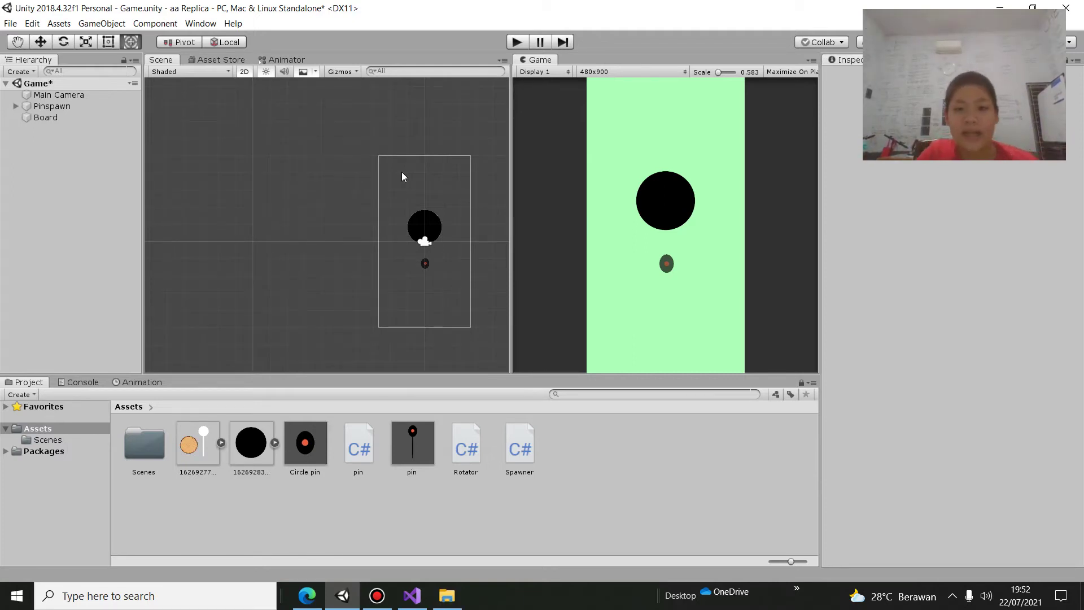
Undo the last two edits so the pin sprite returns under Pinspawn
middle_click_drag(402, 172, 385, 209)
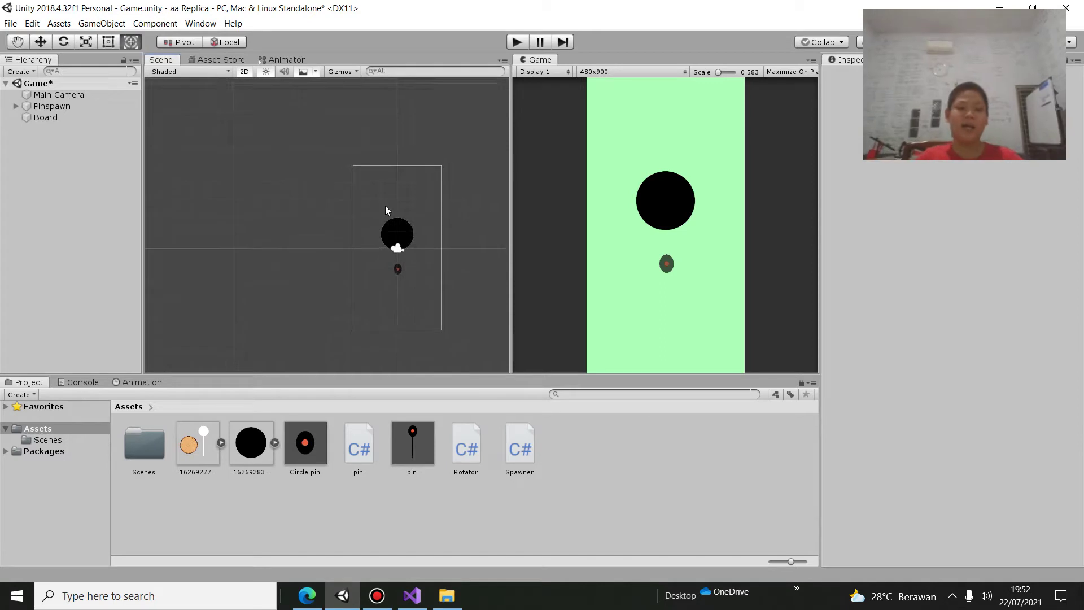
key("ctrl+z")
key("ctrl+z")
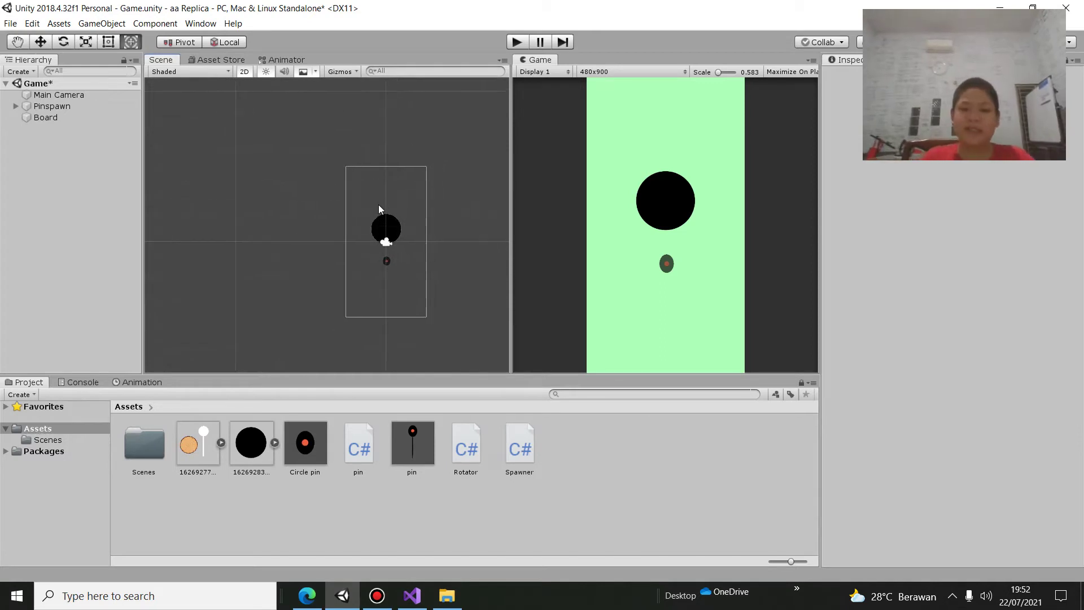
key("ctrl+z")
key("ctrl+z")
Box-select the camera, Pinspawn and its pin, then clear the selection
left_click(489, 112)
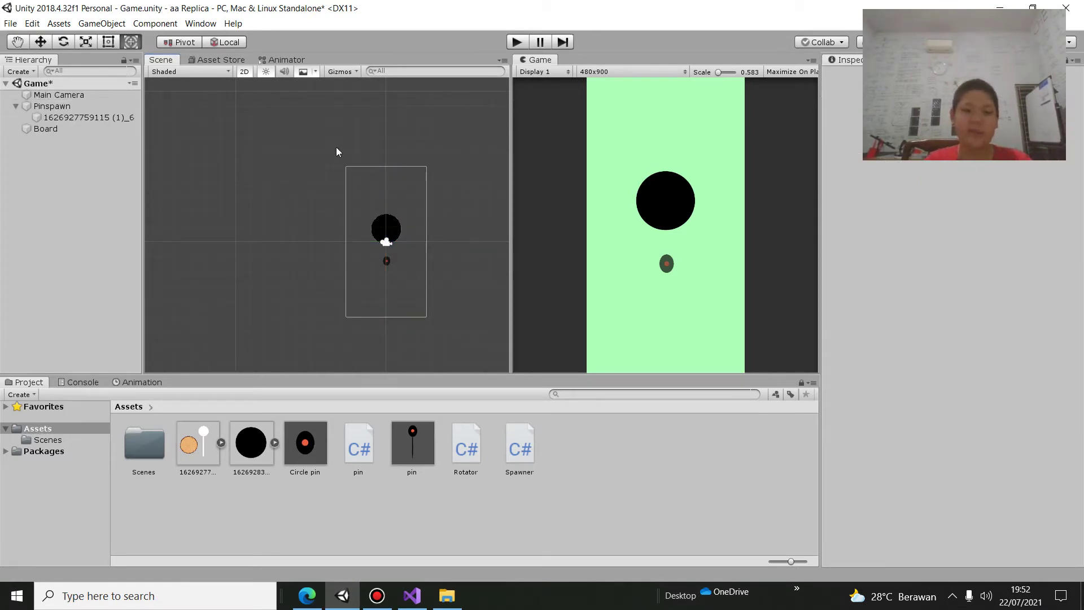
left_click_drag(408, 299, 358, 107)
left_click(489, 103)
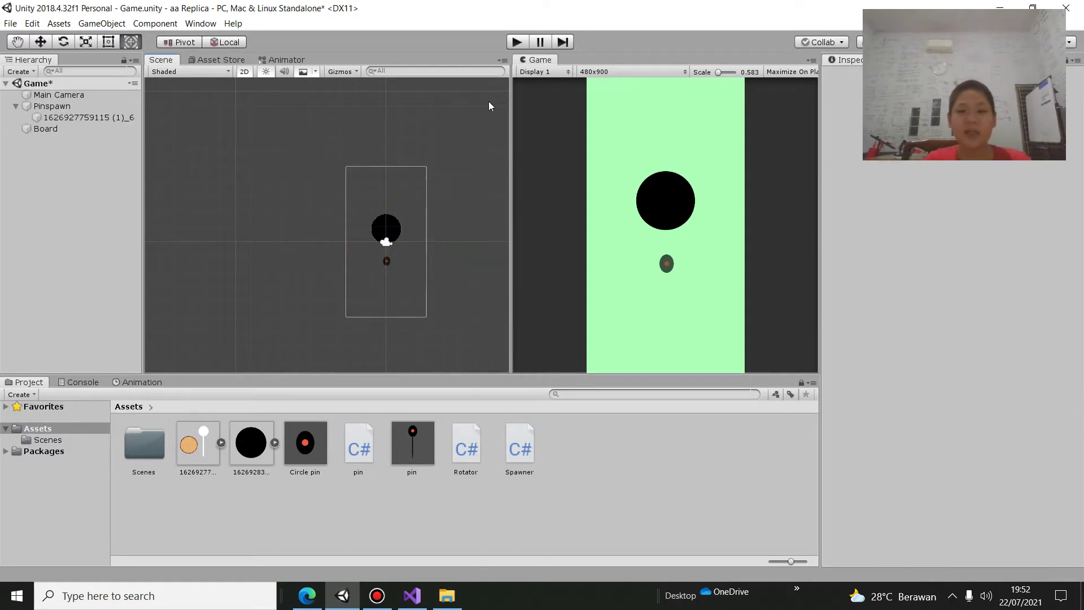
left_click(516, 42)
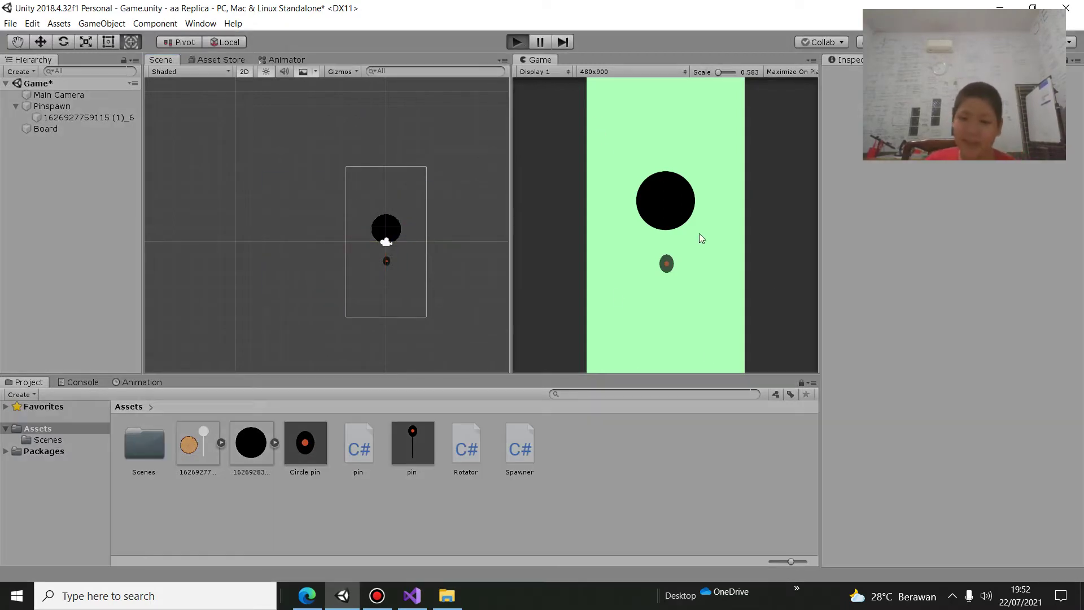
left_click(671, 246)
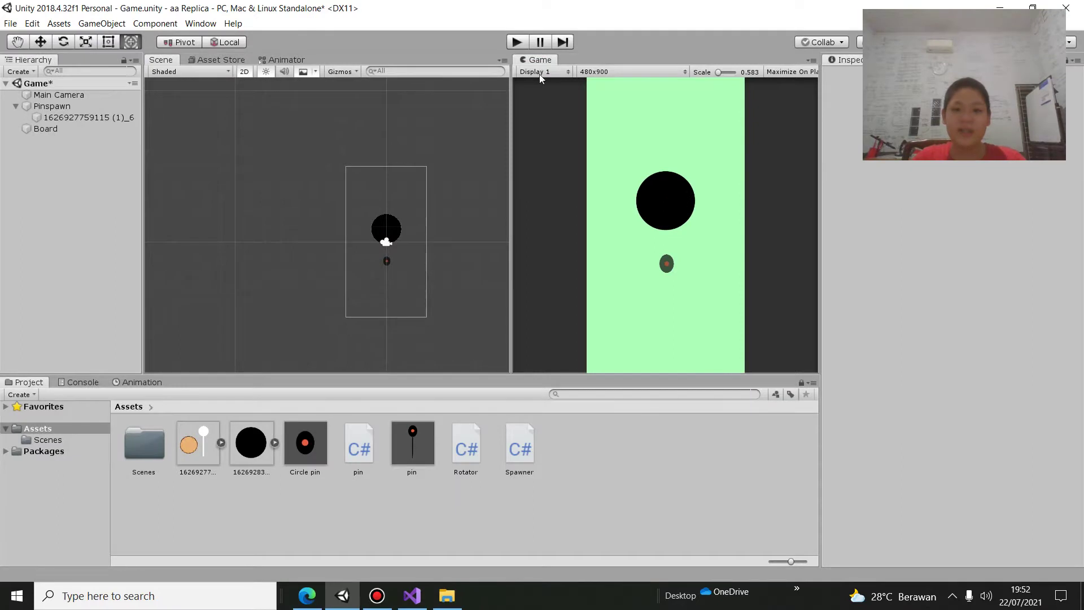
left_click(523, 46)
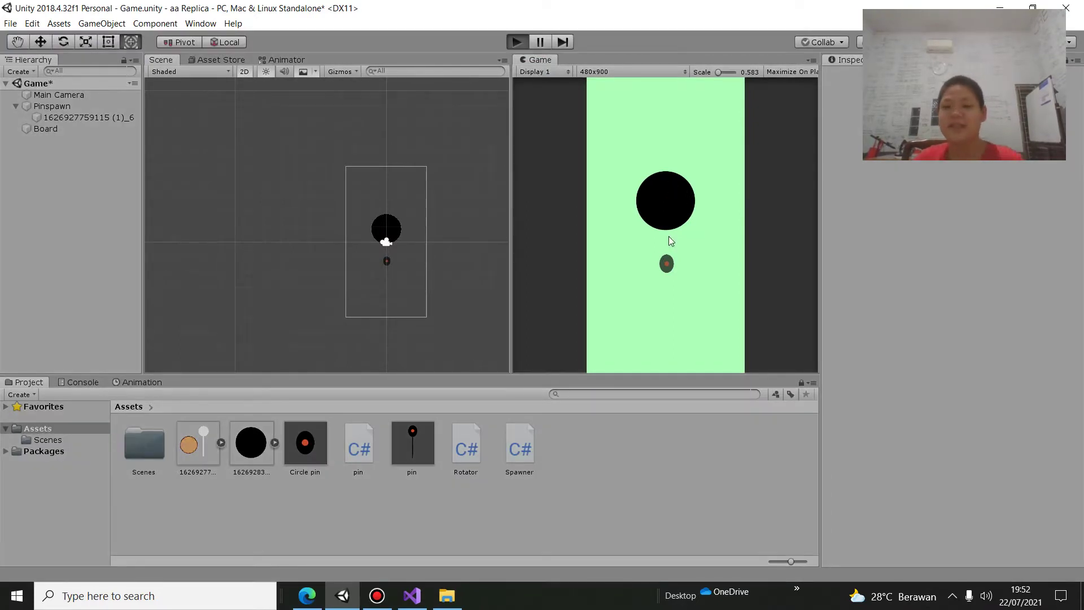
key("ctrl+p")
left_click(686, 253)
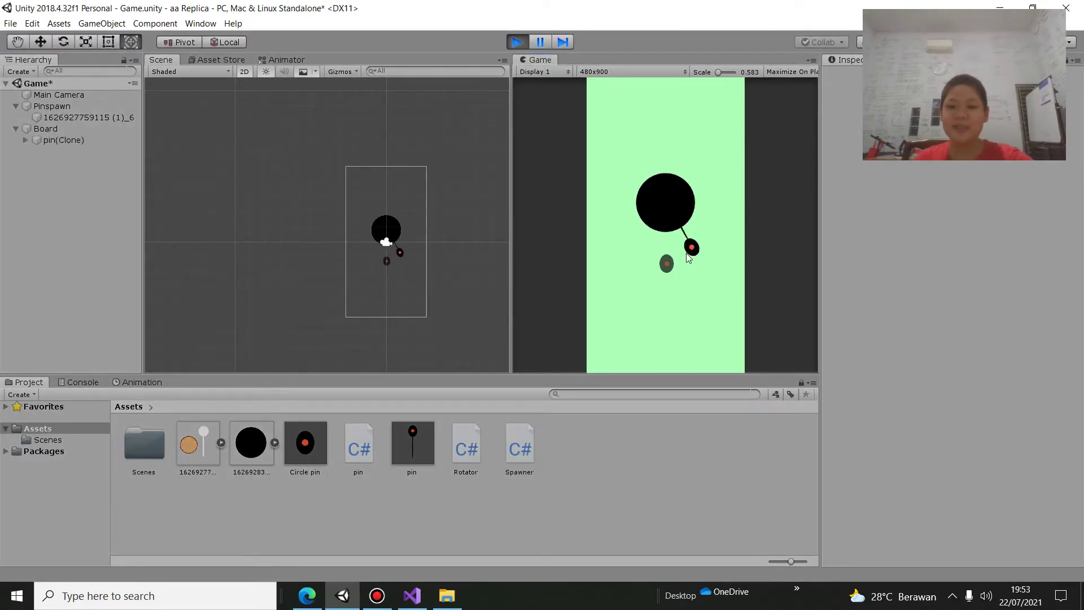
left_click(687, 289)
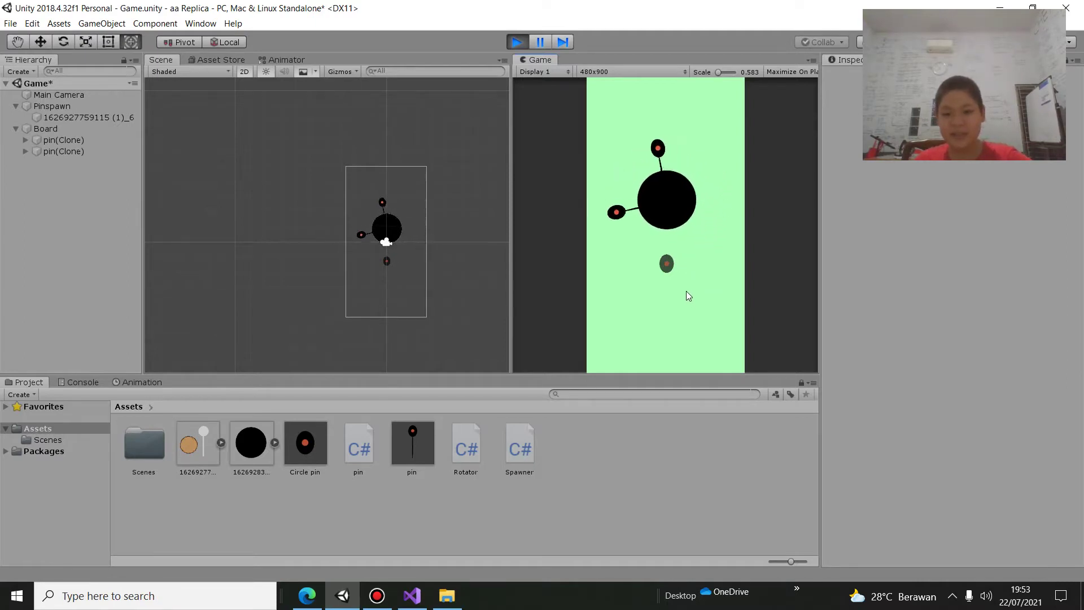
left_click(686, 290)
left_click(686, 290)
left_click(686, 290)
left_click(686, 290)
left_click(686, 290)
left_click(686, 290)
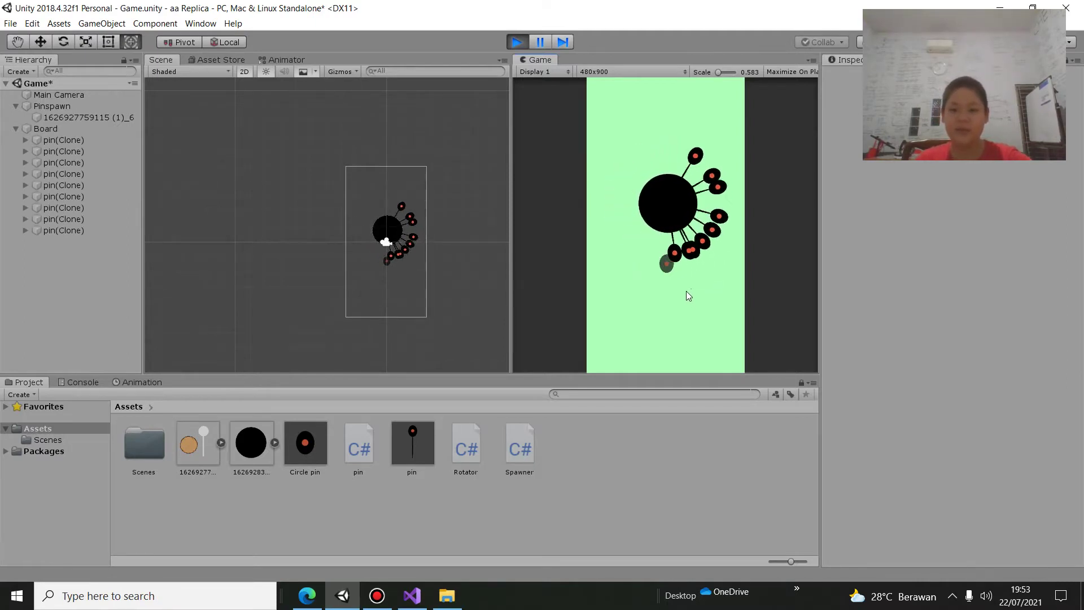
left_click(686, 290)
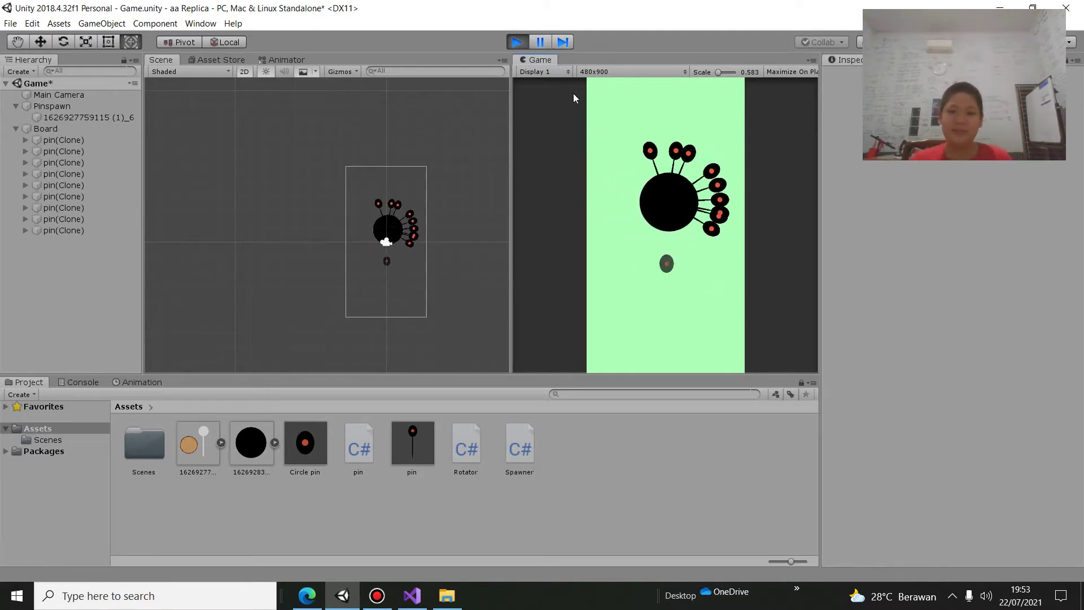
left_click(516, 41)
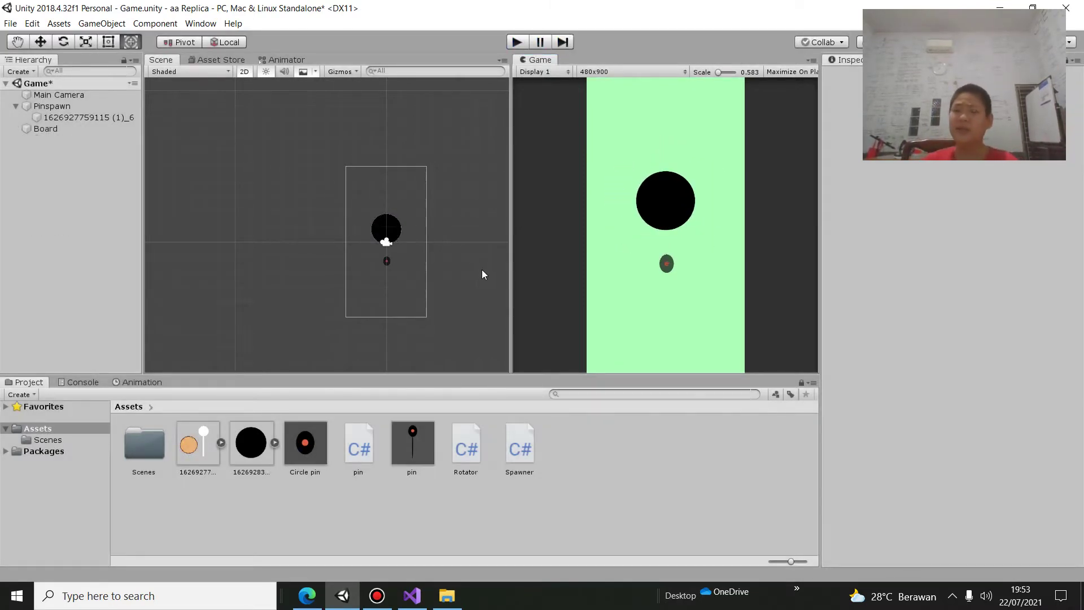
left_click(413, 596)
scroll(380, 255, "down", 1)
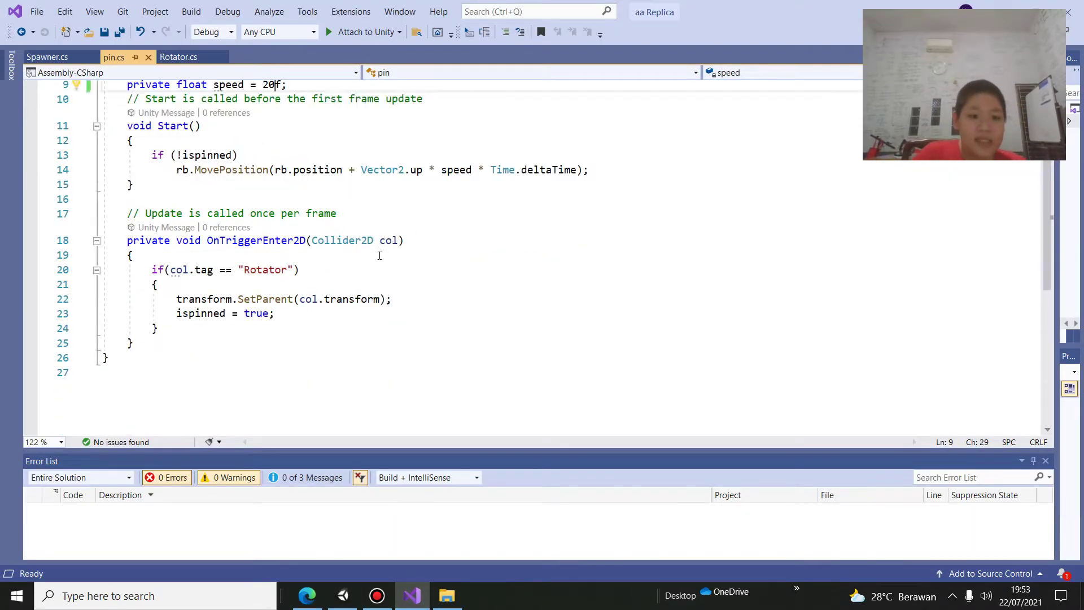
scroll(379, 255, "down", 1)
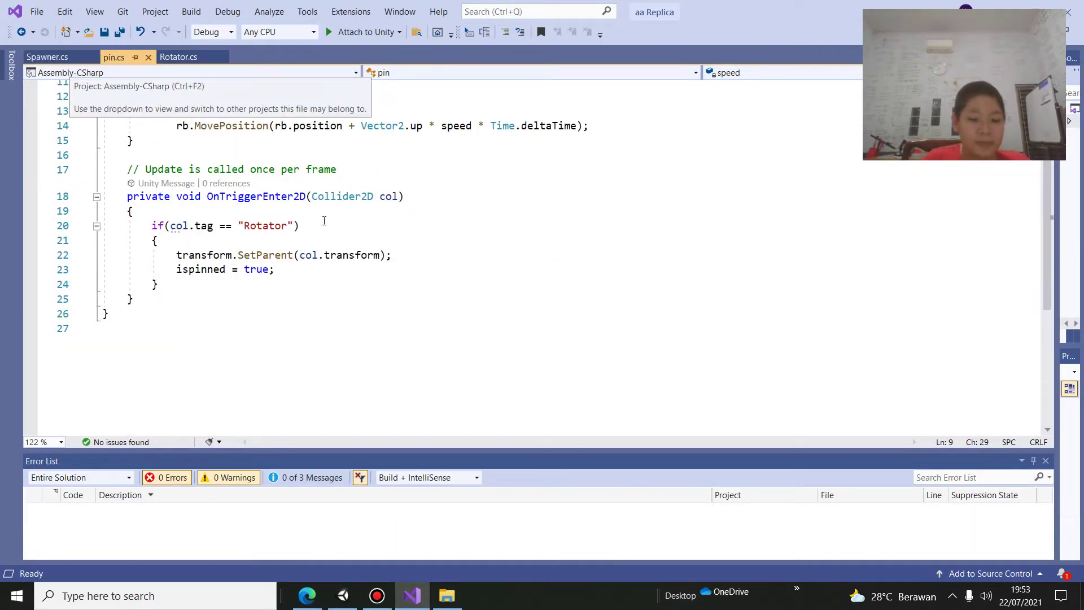
scroll(368, 213, "up", 1)
left_click(221, 334)
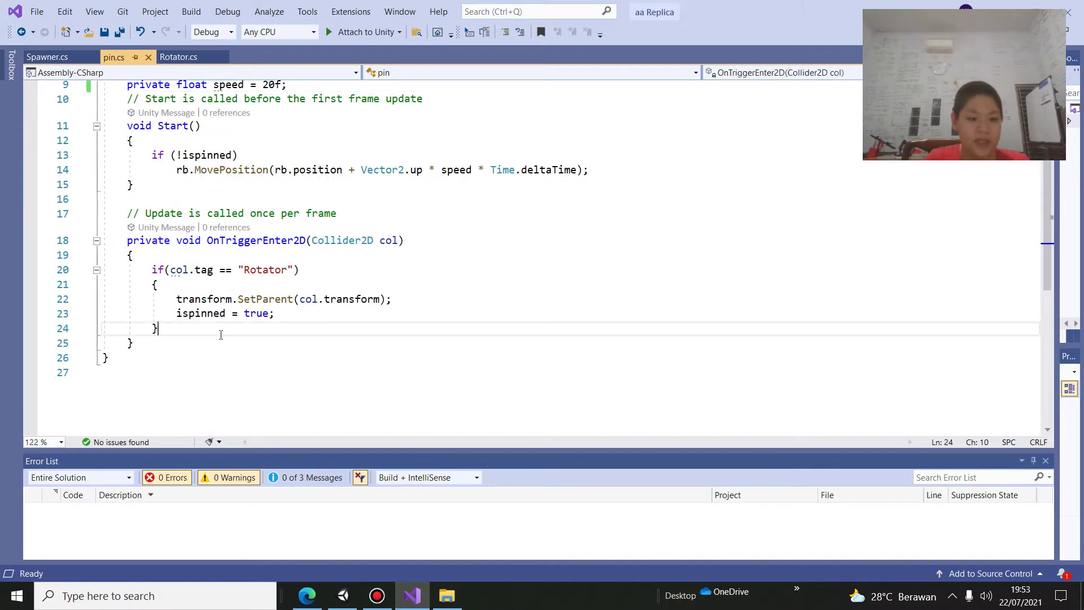
type("el")
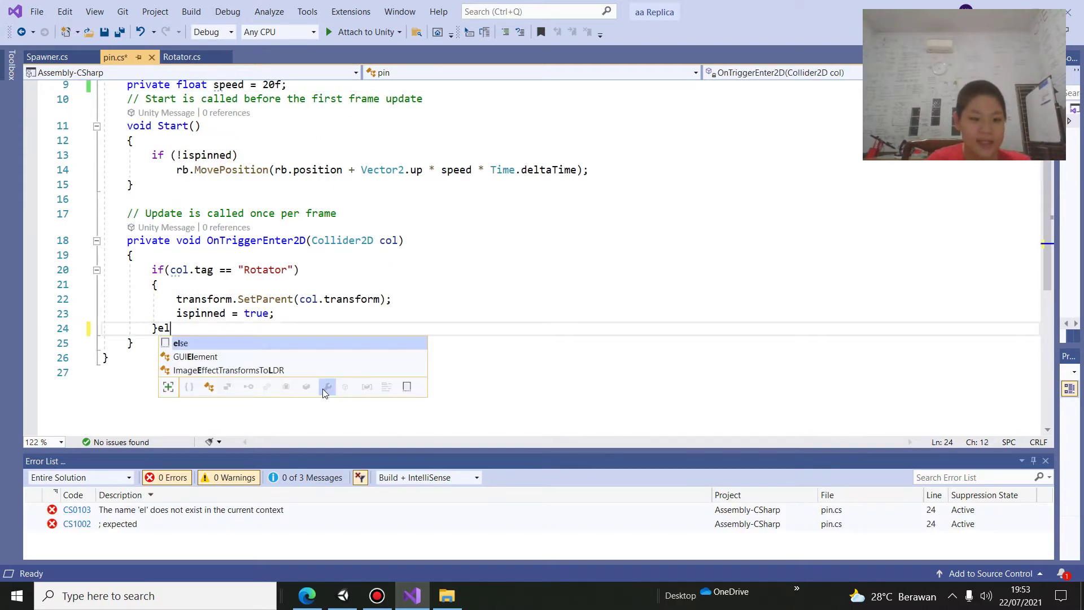
type("se i")
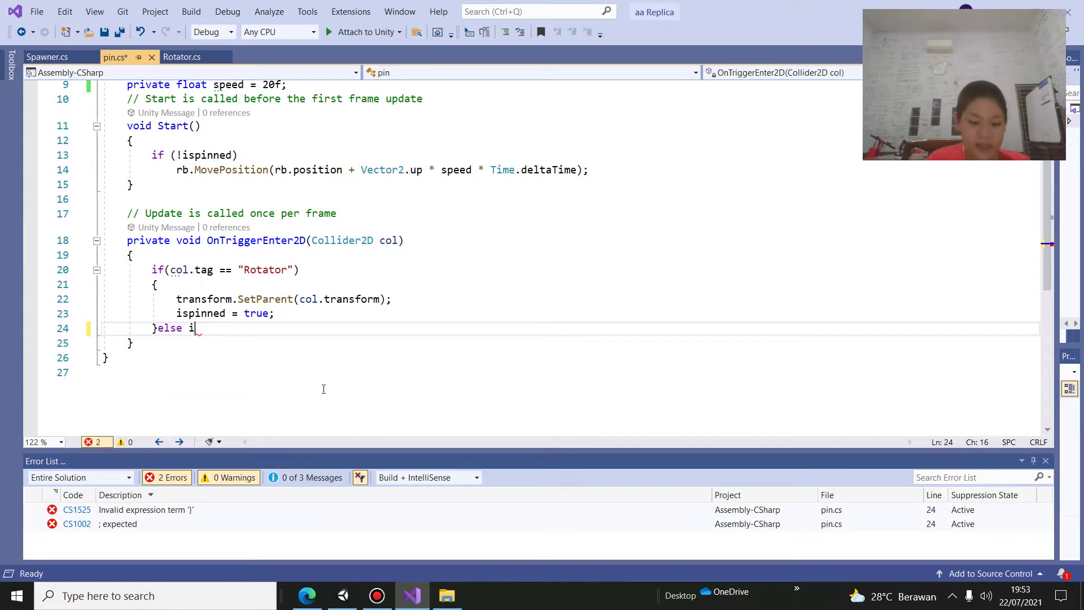
type("f(")
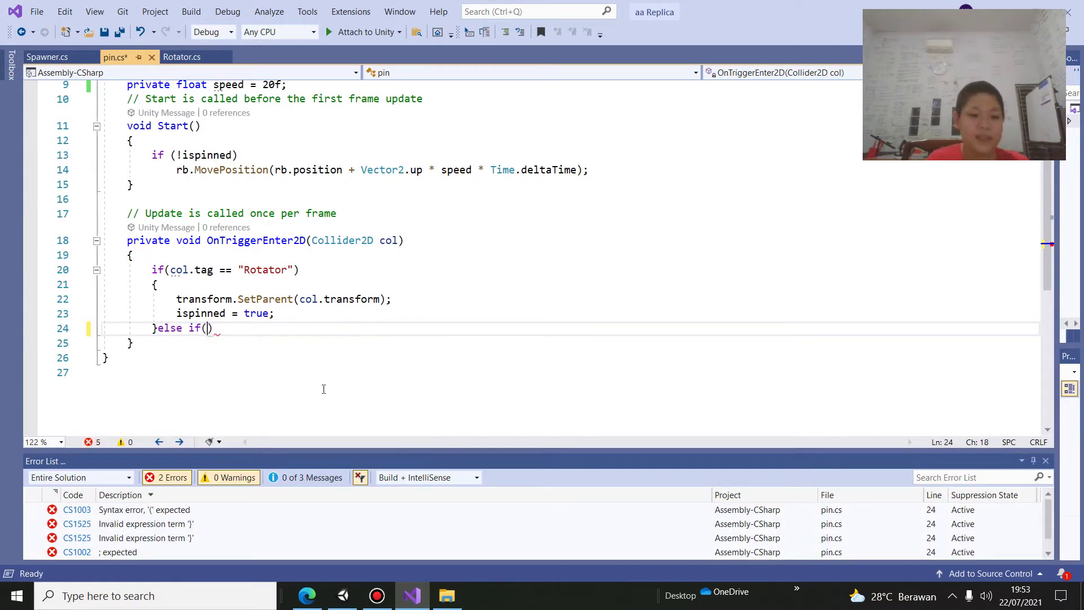
type("col")
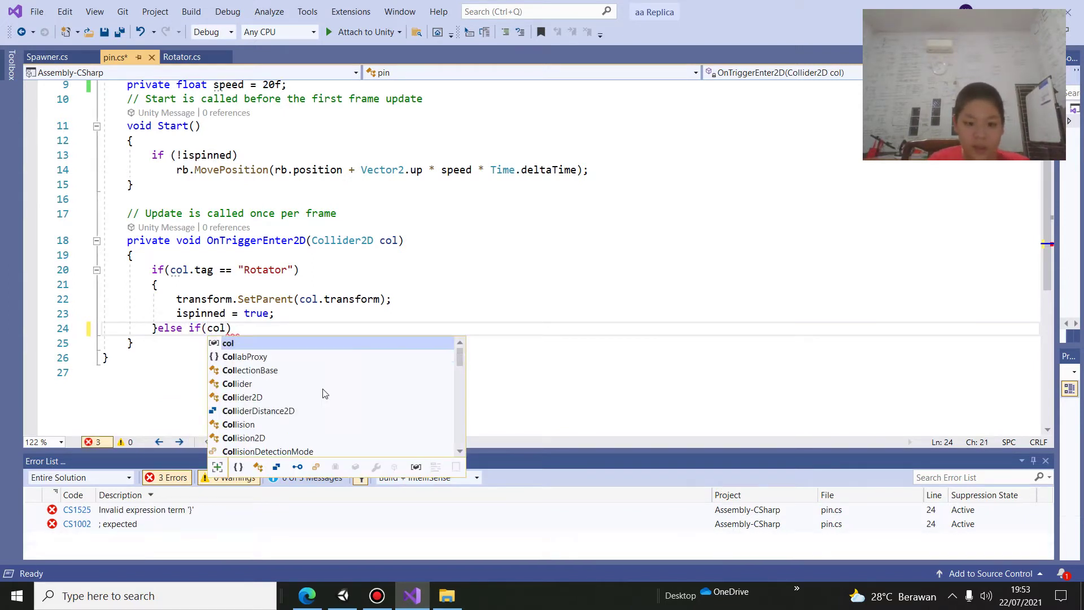
key("Escape")
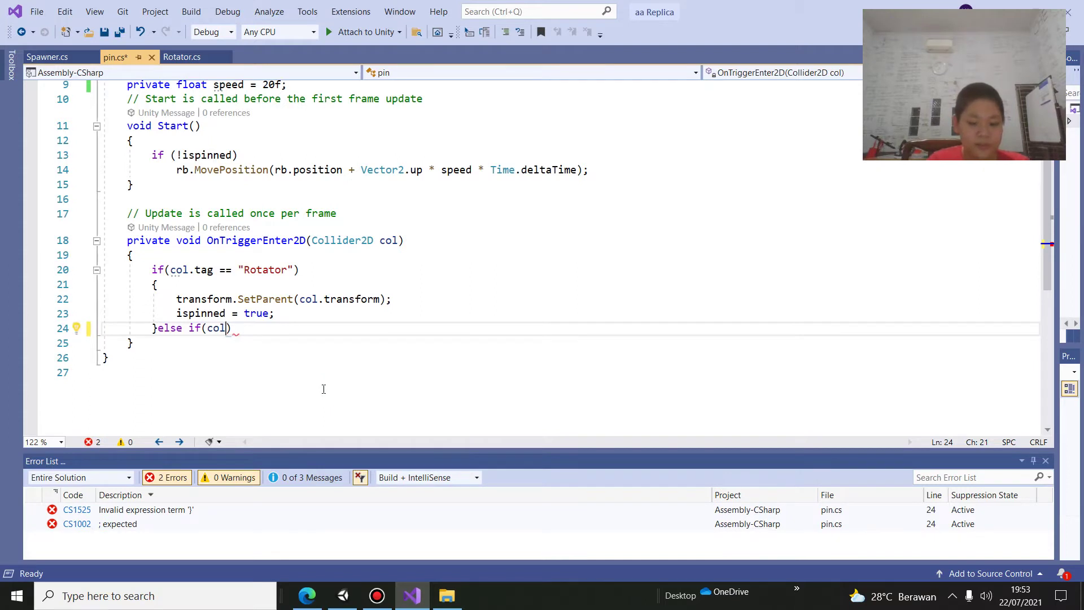
type(".tag ")
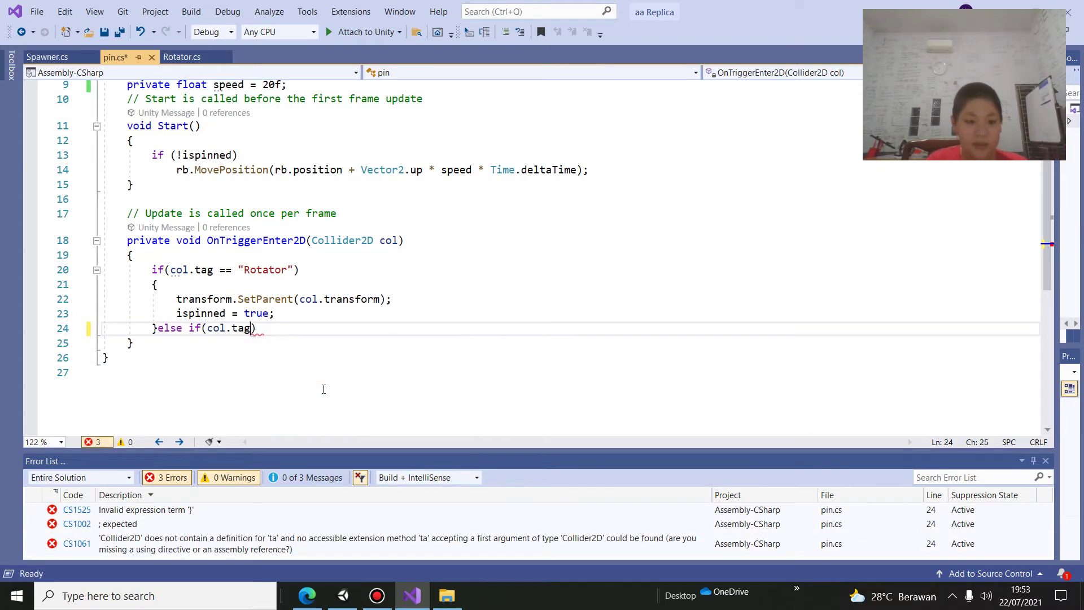
type("-- \"")
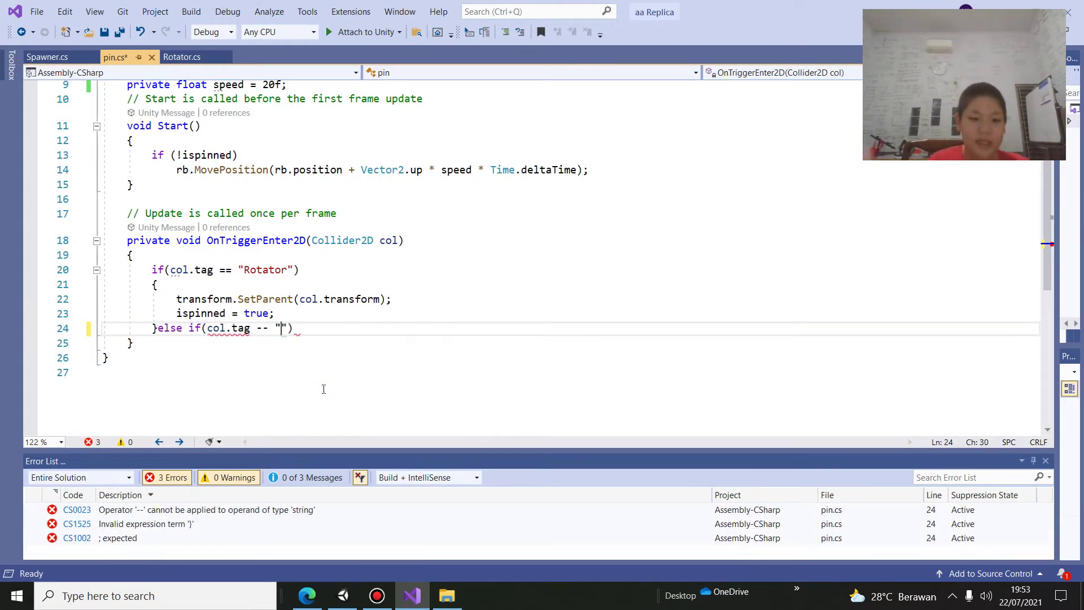
type("pin")
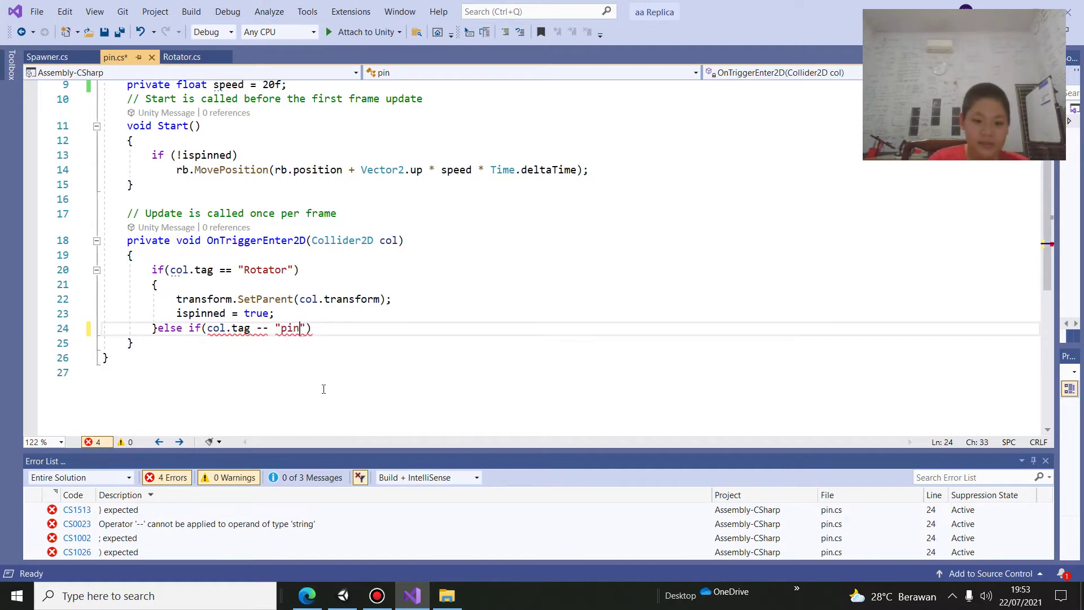
key("Return")
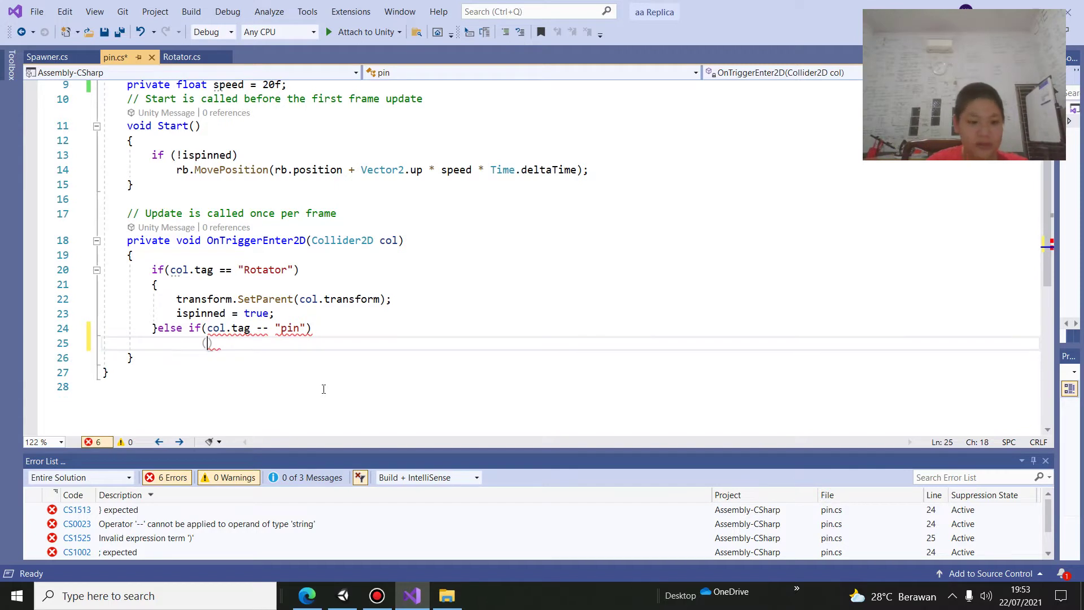
key("ctrl+z")
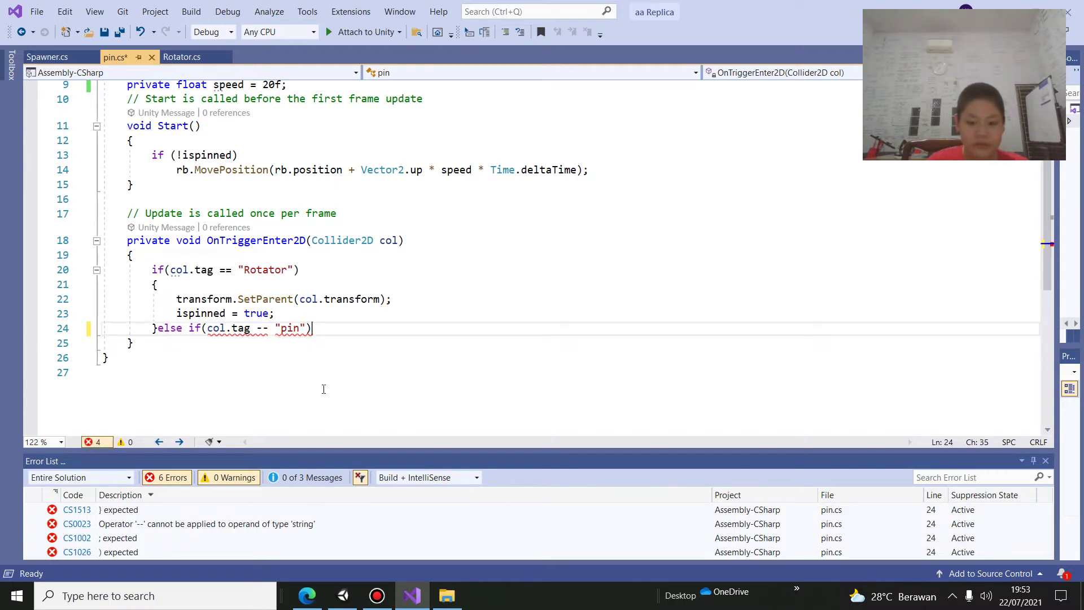
key("Return")
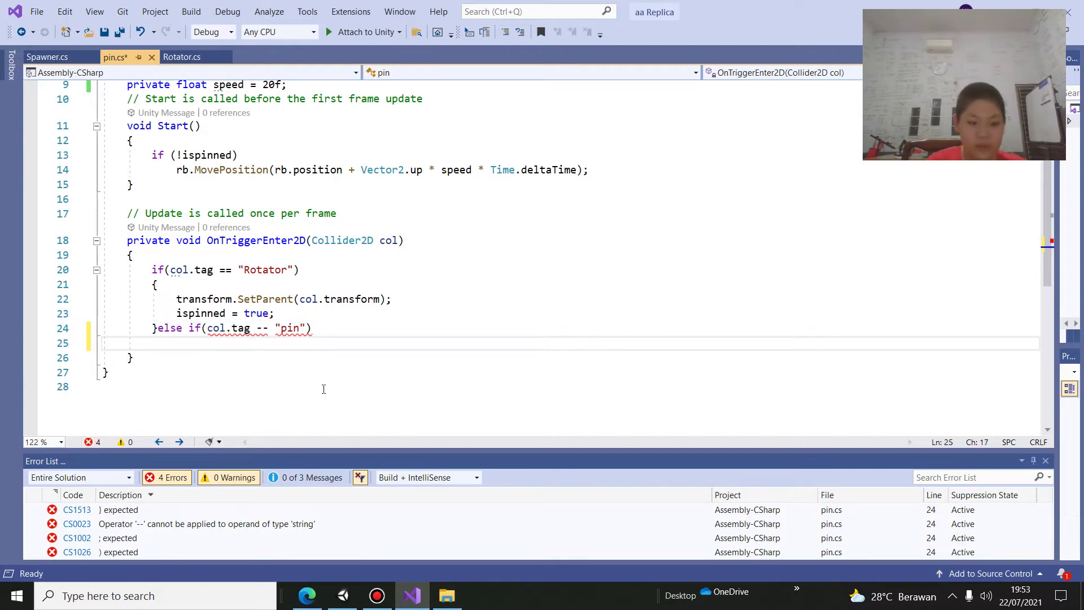
key("BackSpace")
key("BackSpace")
type("{")
key("Return")
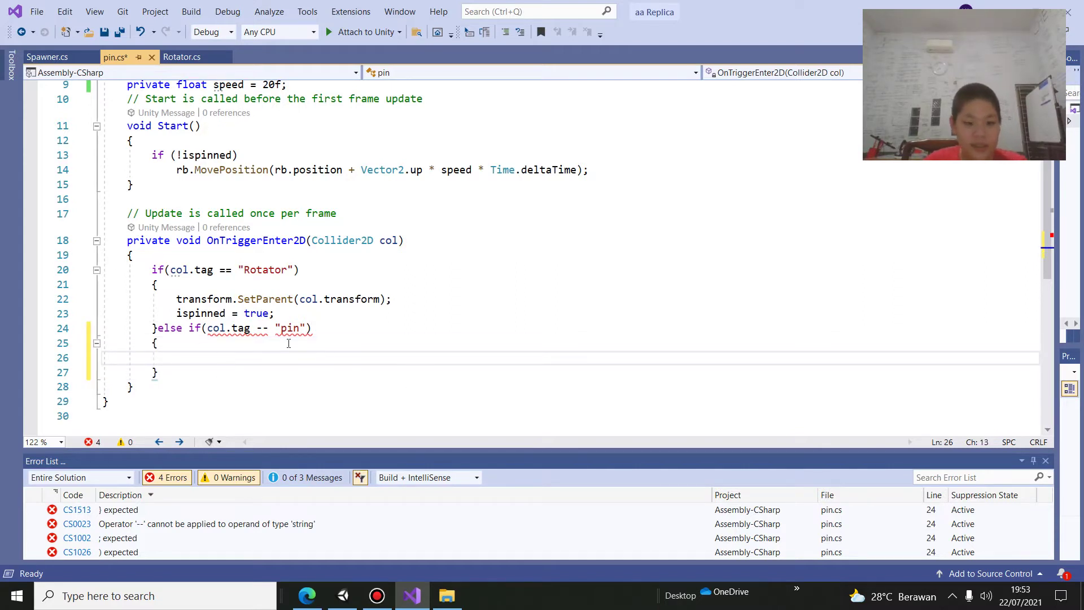
left_click(269, 330)
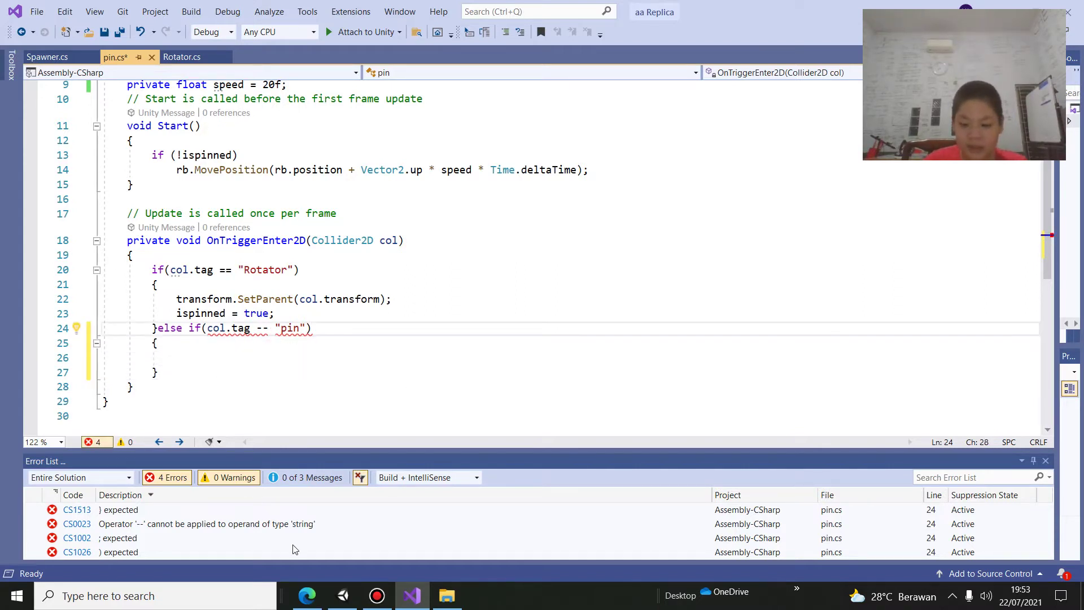
key("BackSpace")
key("BackSpace")
type("==")
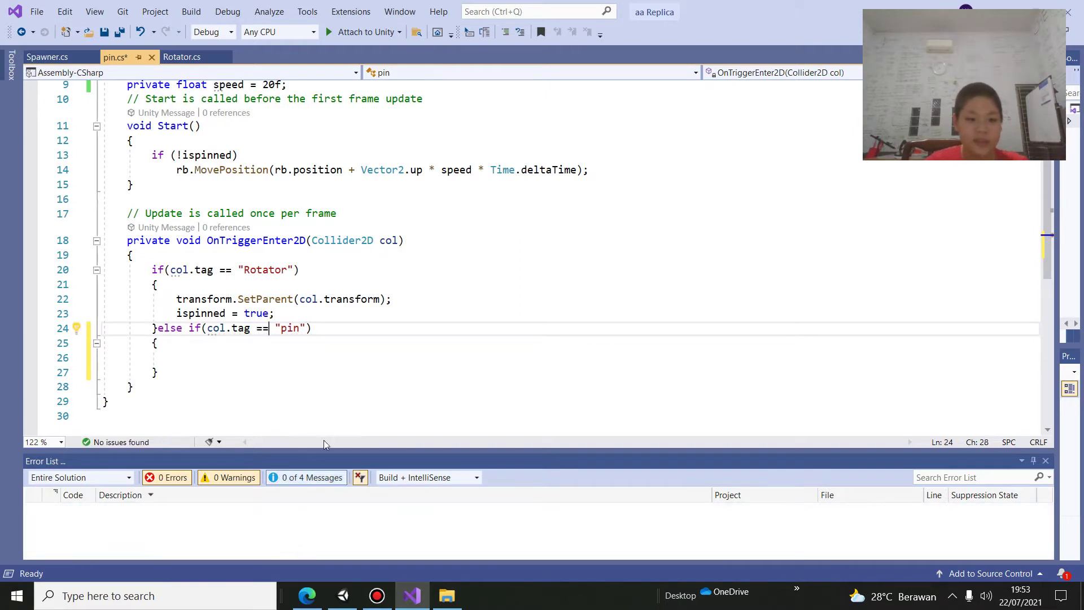
left_click(203, 358)
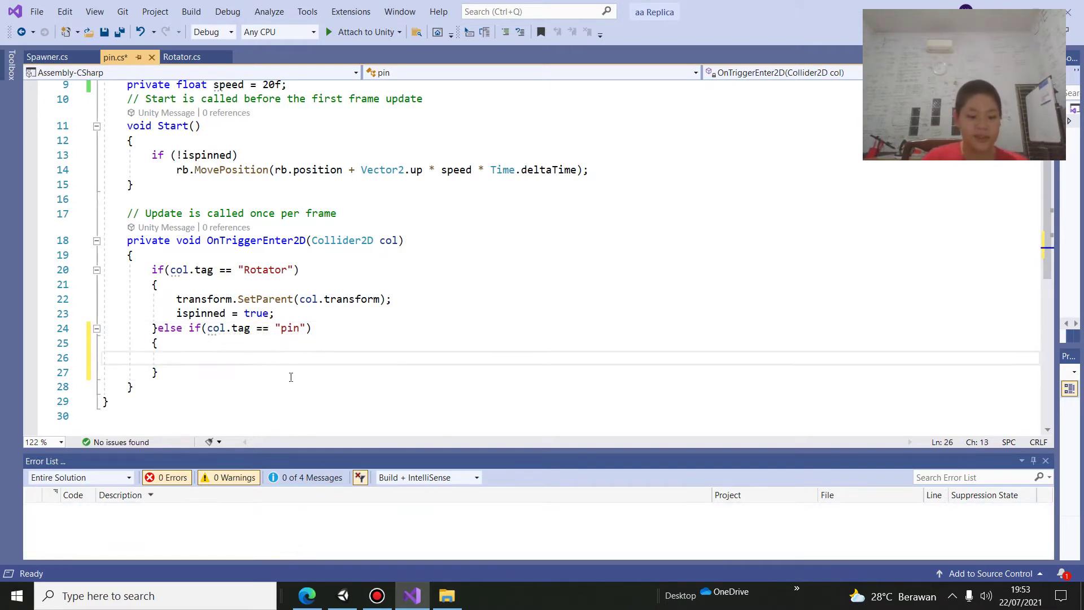
type("debu")
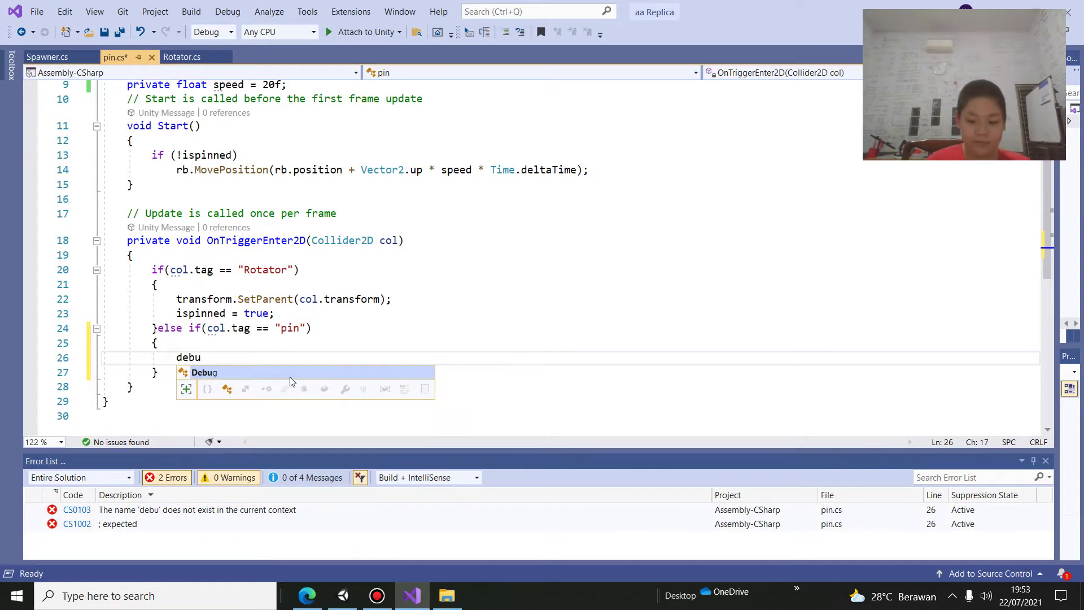
key("Tab")
type(".Lo")
key("Tab")
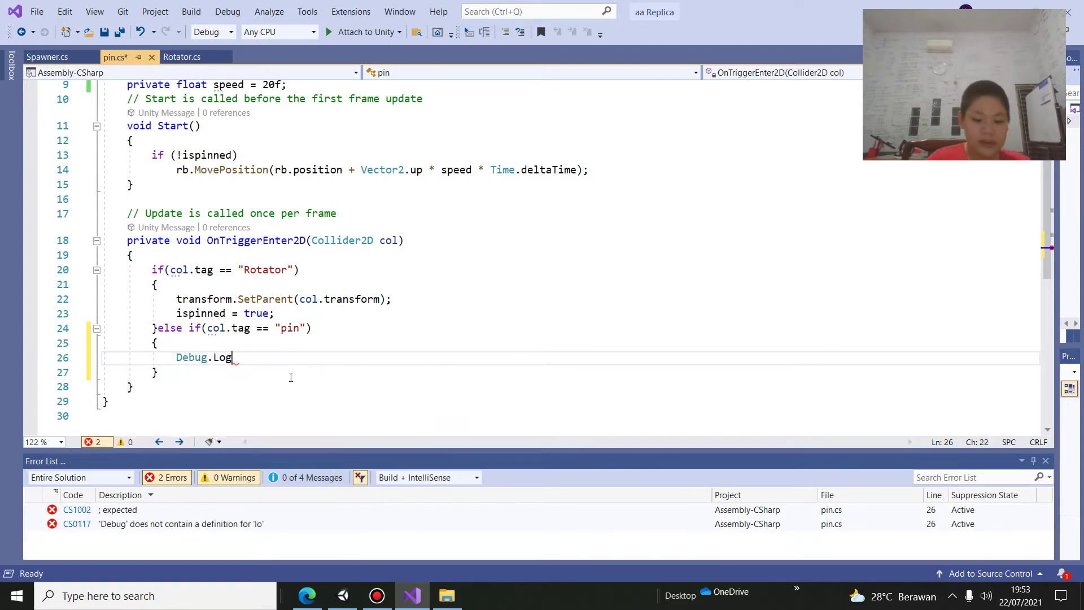
type("(")
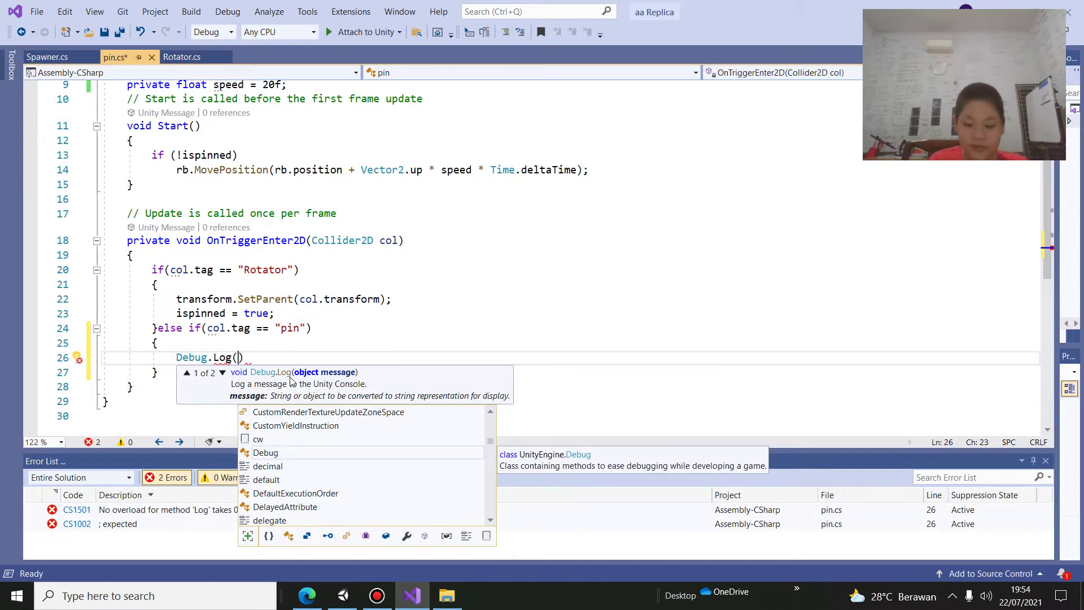
type("\"G")
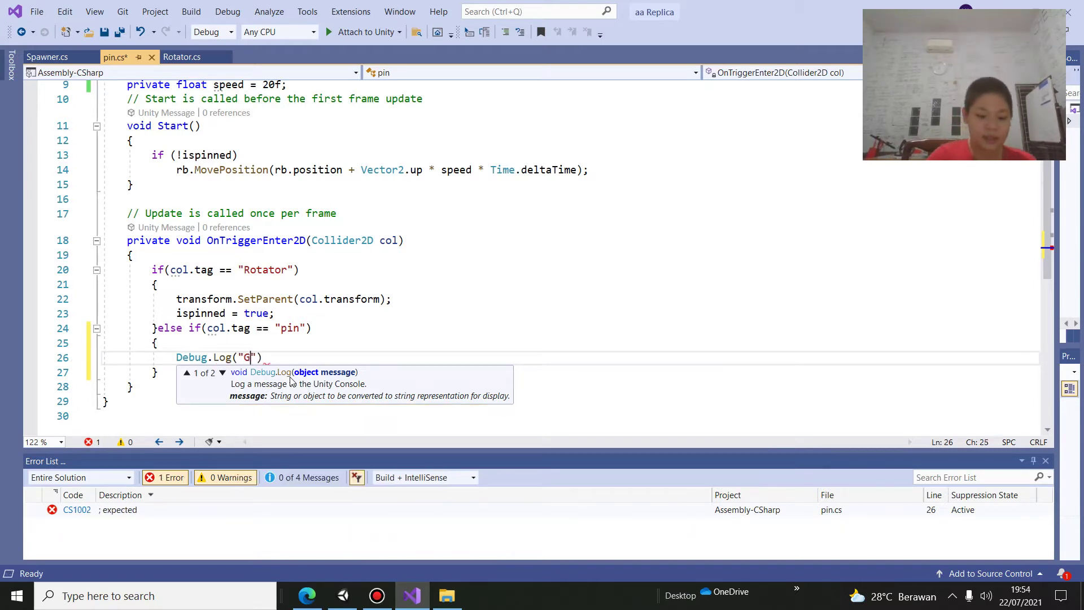
type("AME OVER")
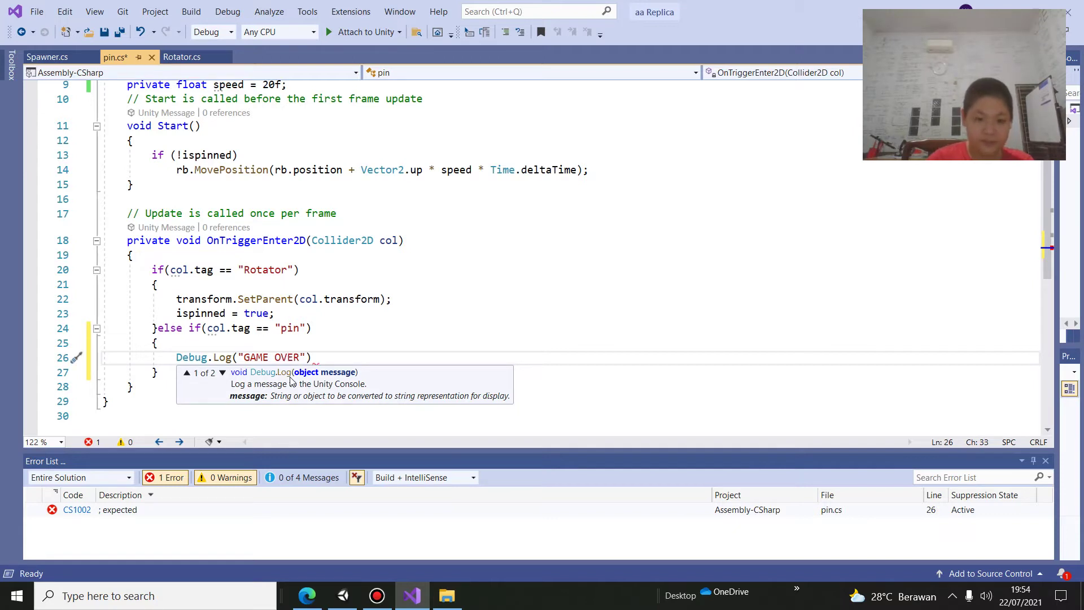
type(">>>")
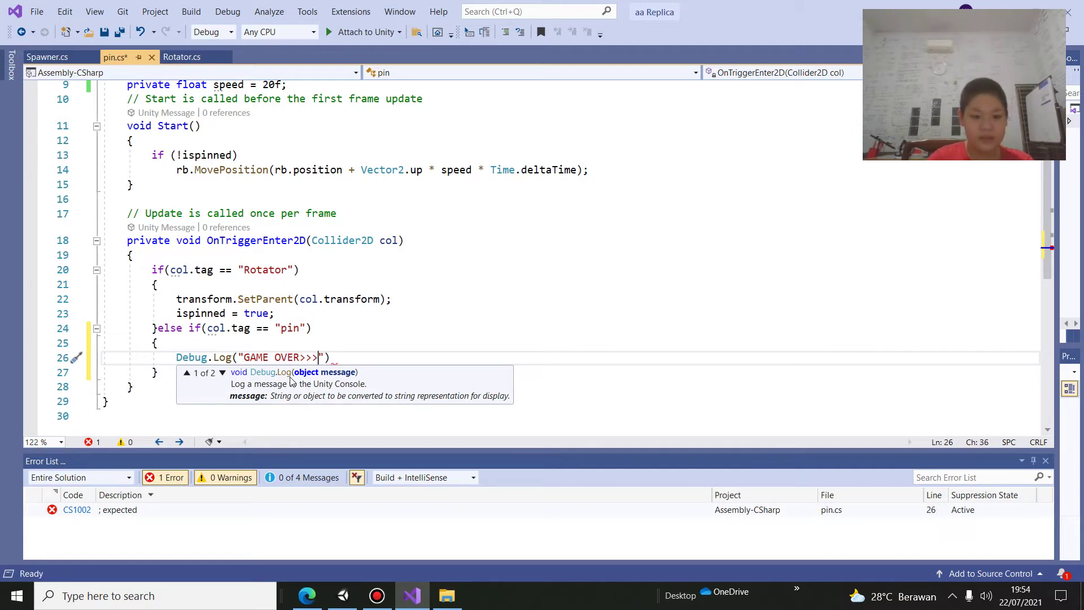
key("Left")
key("Left")
key("Left")
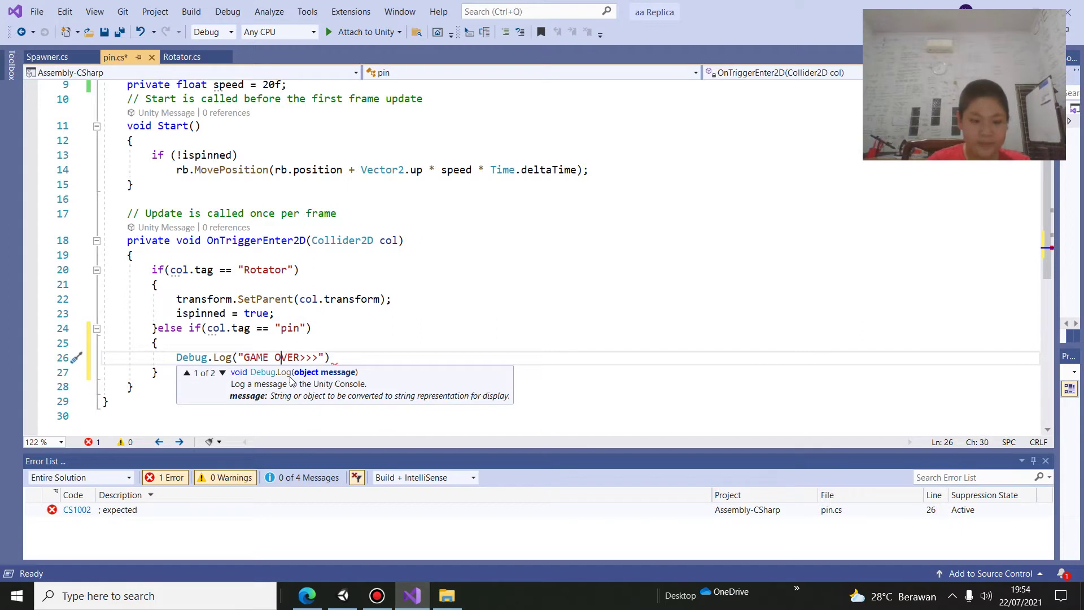
key("Left")
key("Left")
key("Left")
key("Left")
key("Left")
key("Left")
type("<<<")
left_click(393, 357)
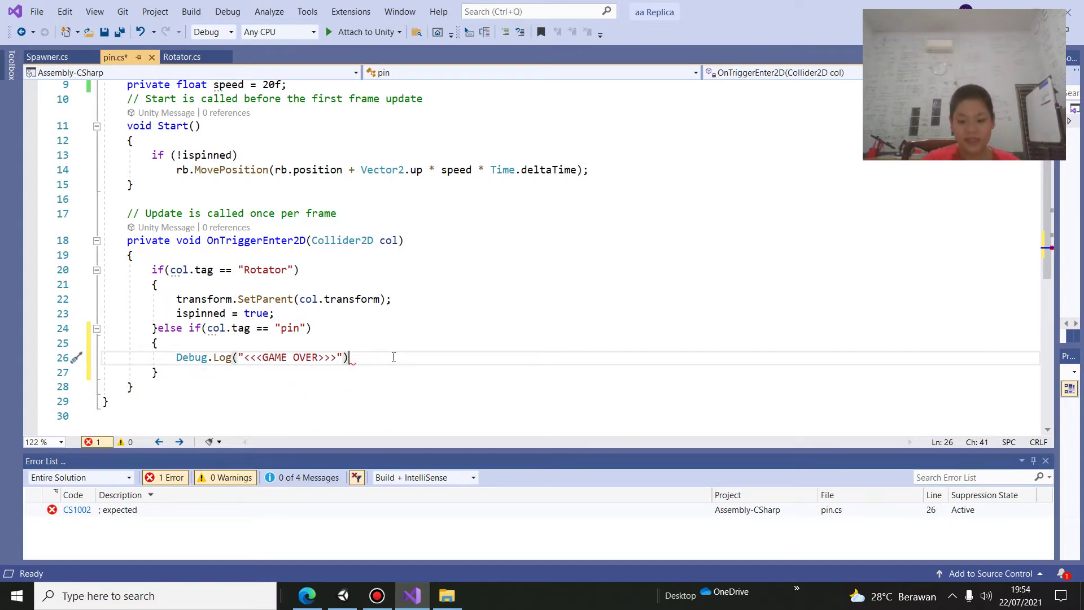
type(";")
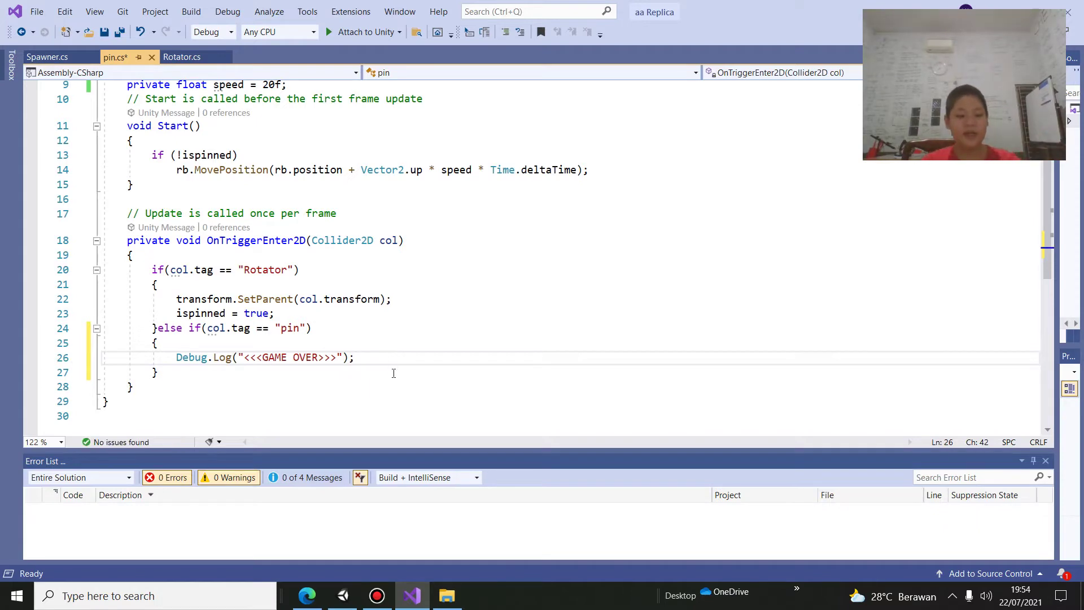
key("ctrl+s")
Show the pin prefab in the Inspector, confirming it is Untagged with a Kinematic Rigidbody 2D
left_click(342, 598)
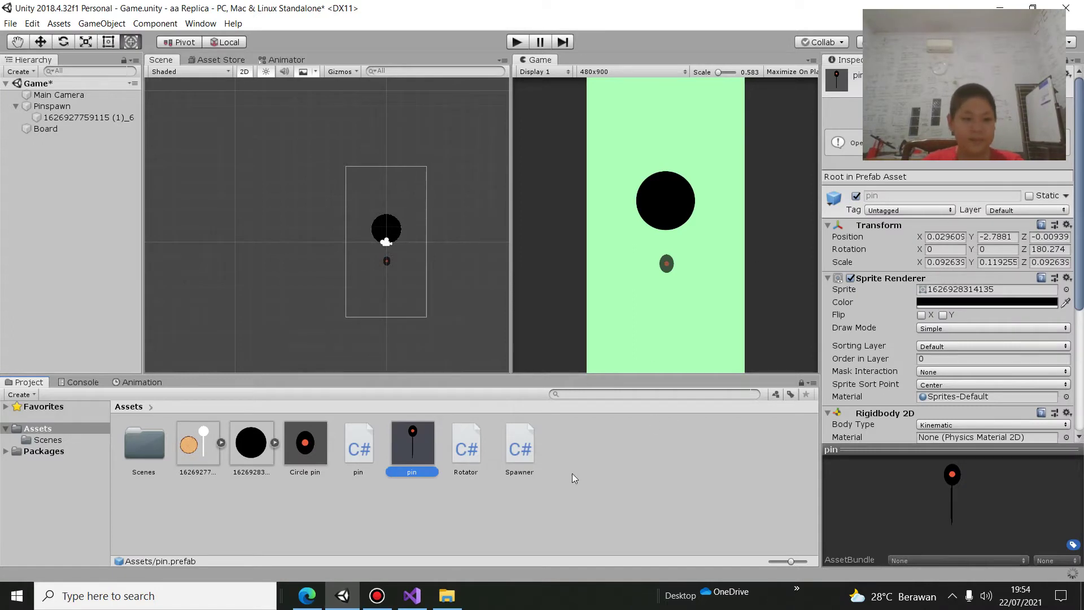
left_click(919, 210)
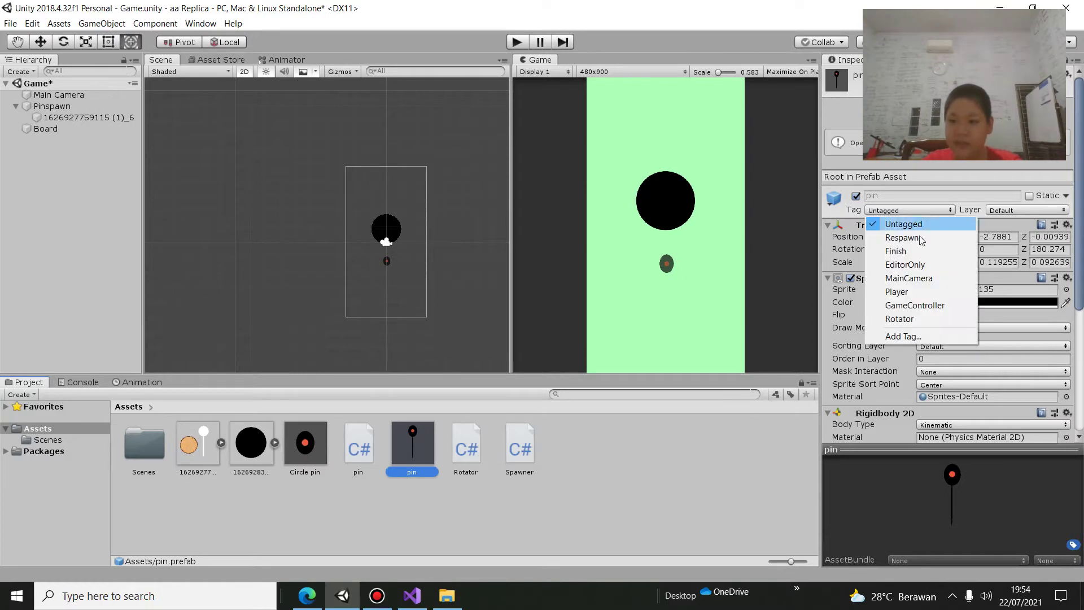
left_click(912, 337)
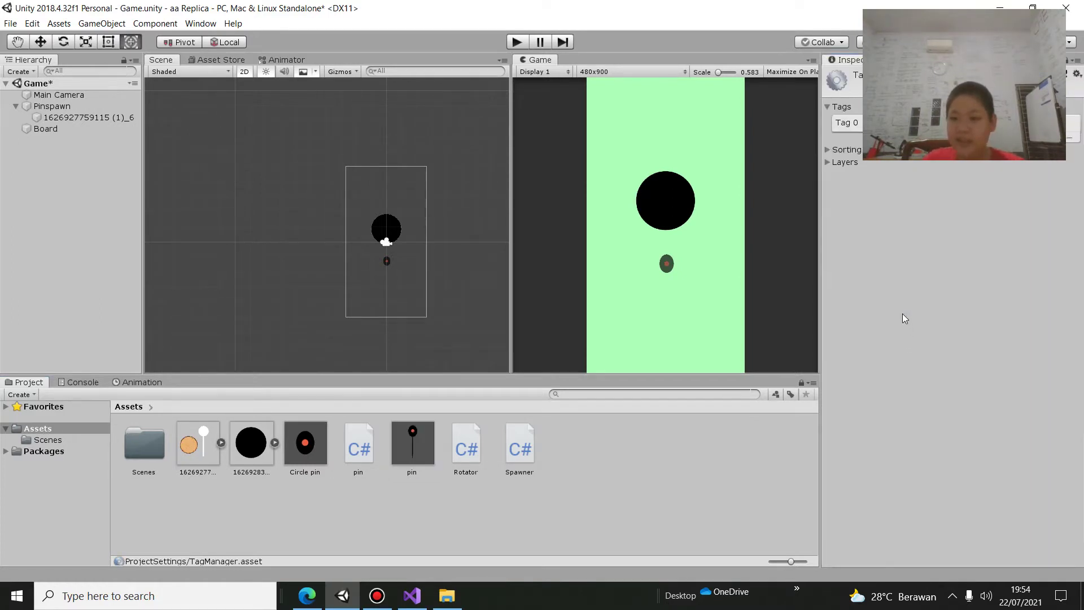
left_click(1055, 137)
left_click_drag(843, 59, 769, 143)
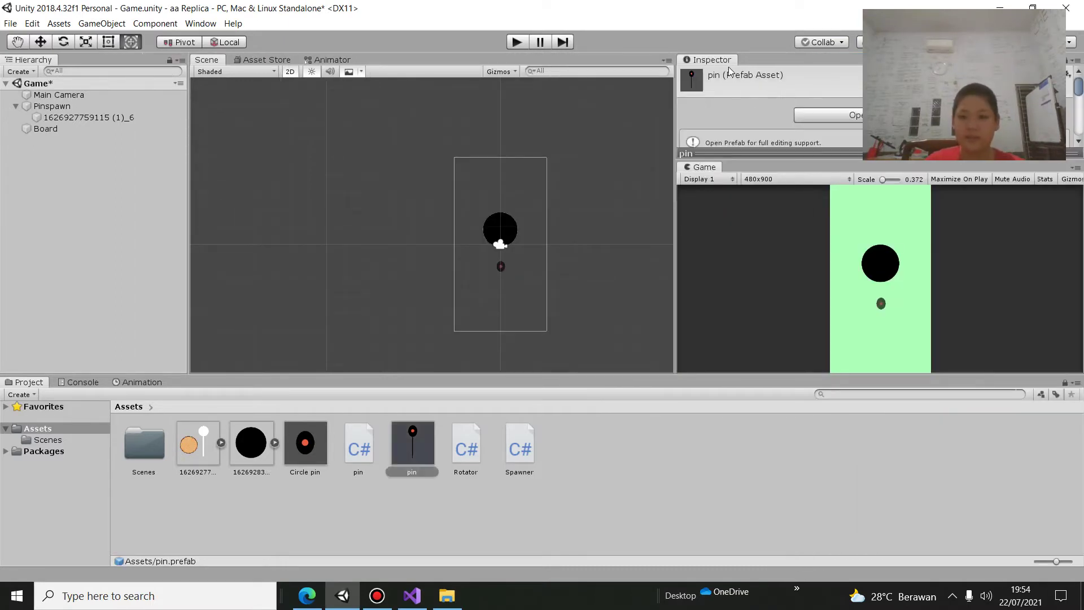
left_click_drag(723, 64, 572, 194)
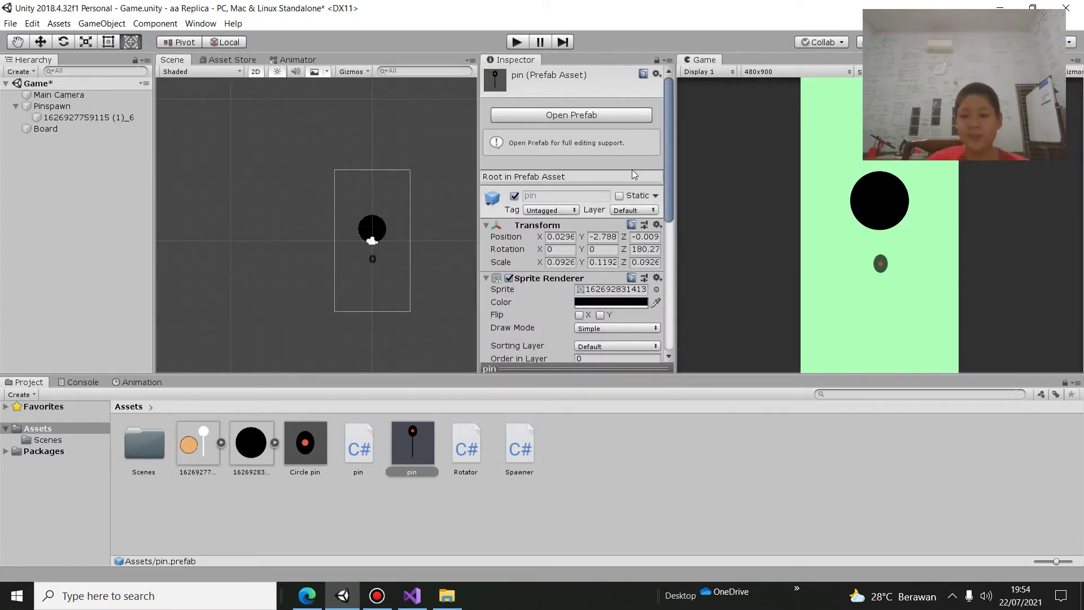
scroll(632, 169, "down", 3)
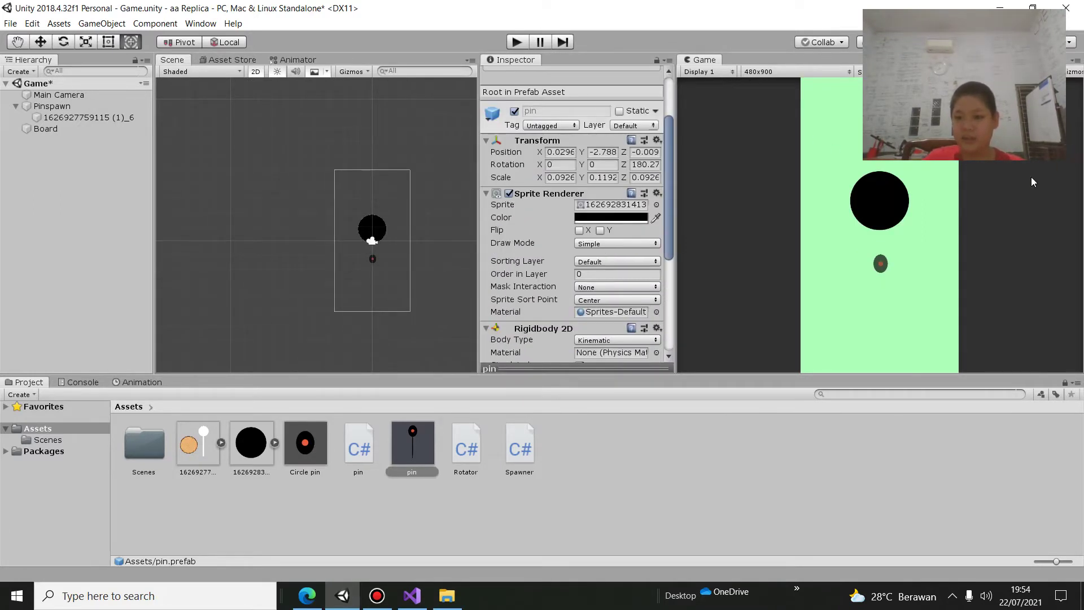
left_click_drag(676, 228, 587, 228)
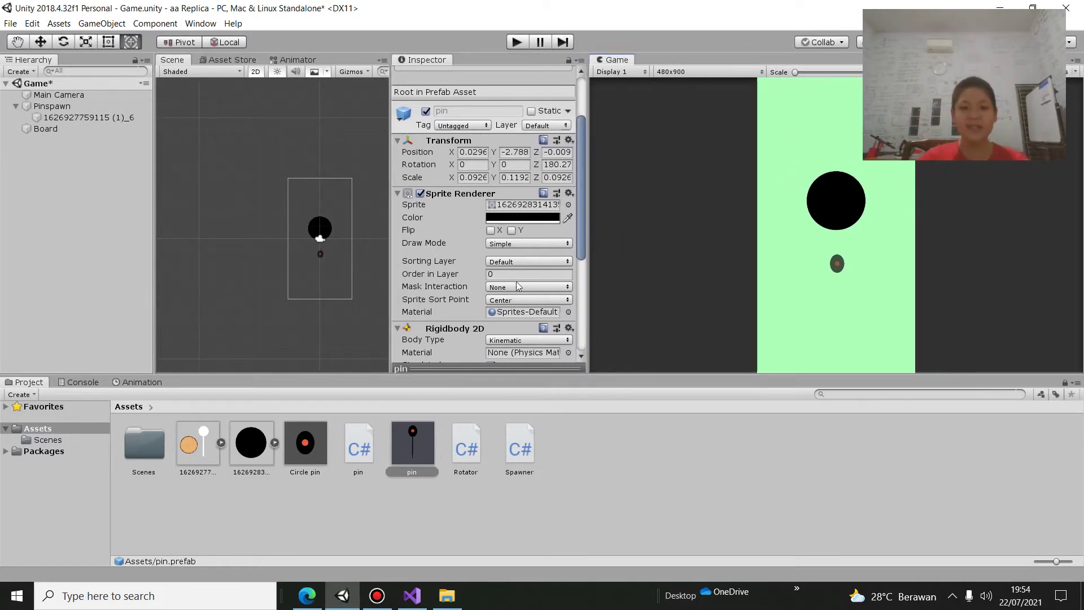
Add a new project tag named Pin in the Tags & Layers settings
left_click(461, 125)
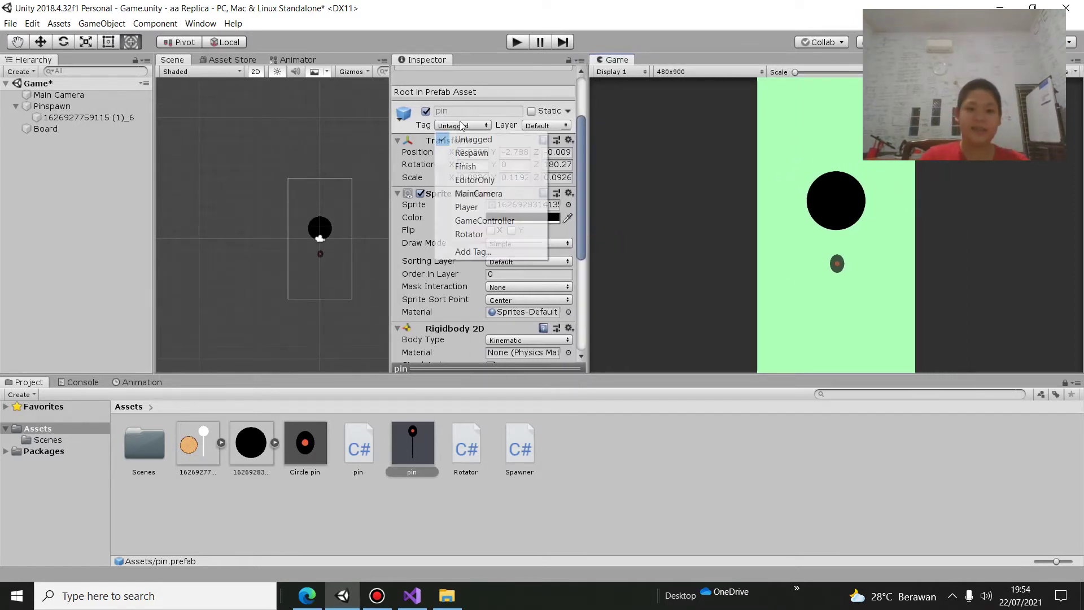
left_click(481, 250)
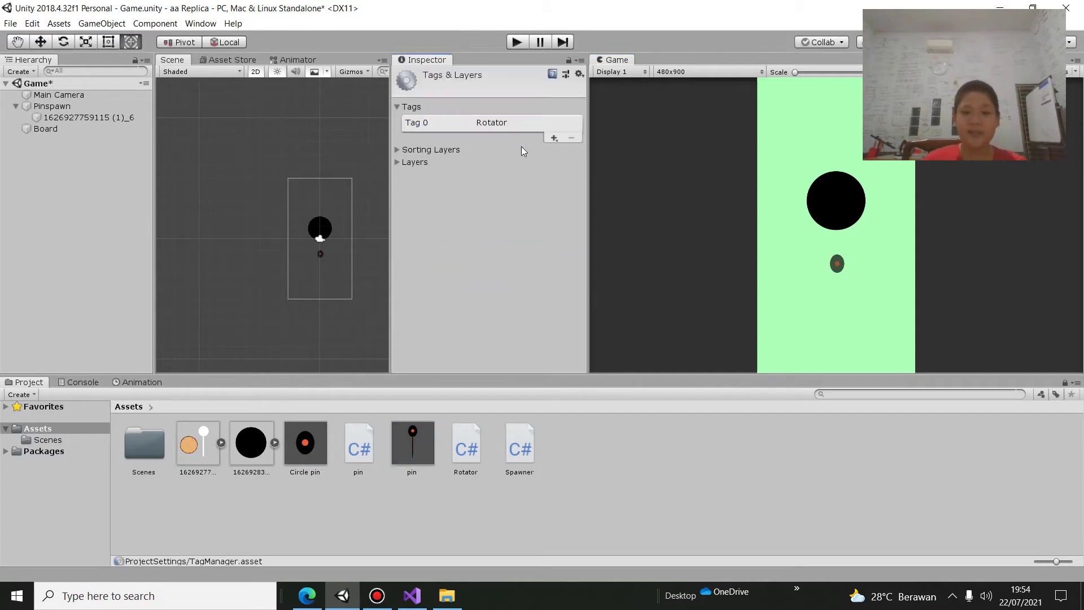
left_click(553, 139)
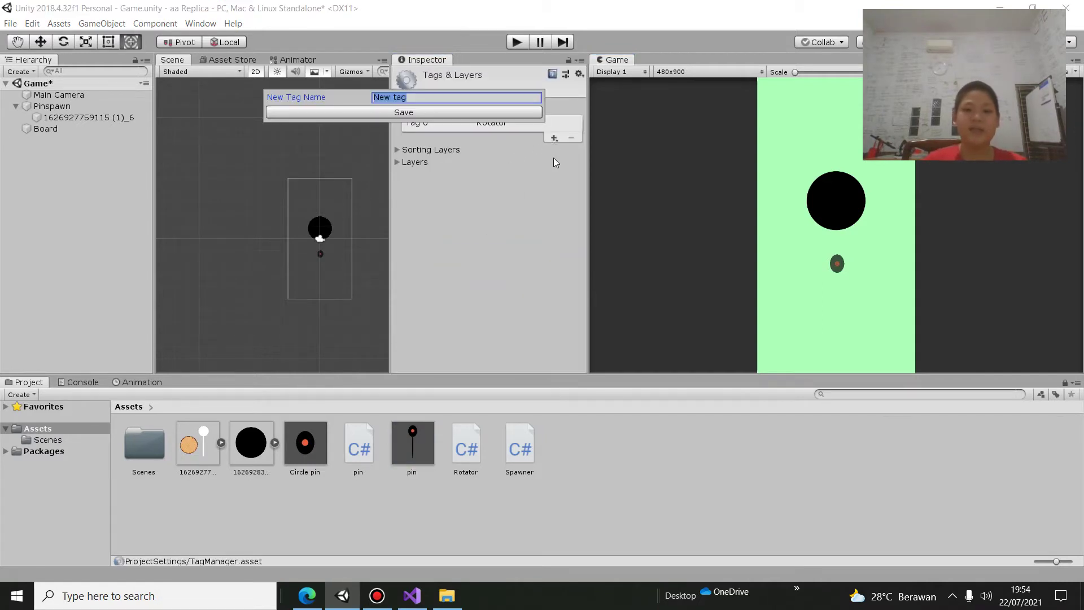
type("Pin")
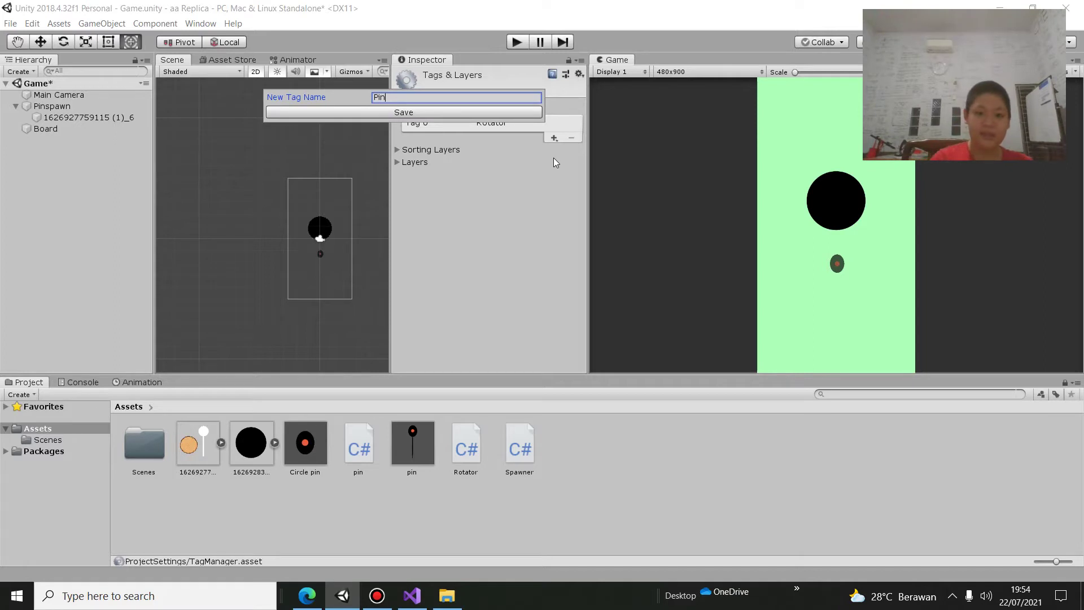
left_click(440, 113)
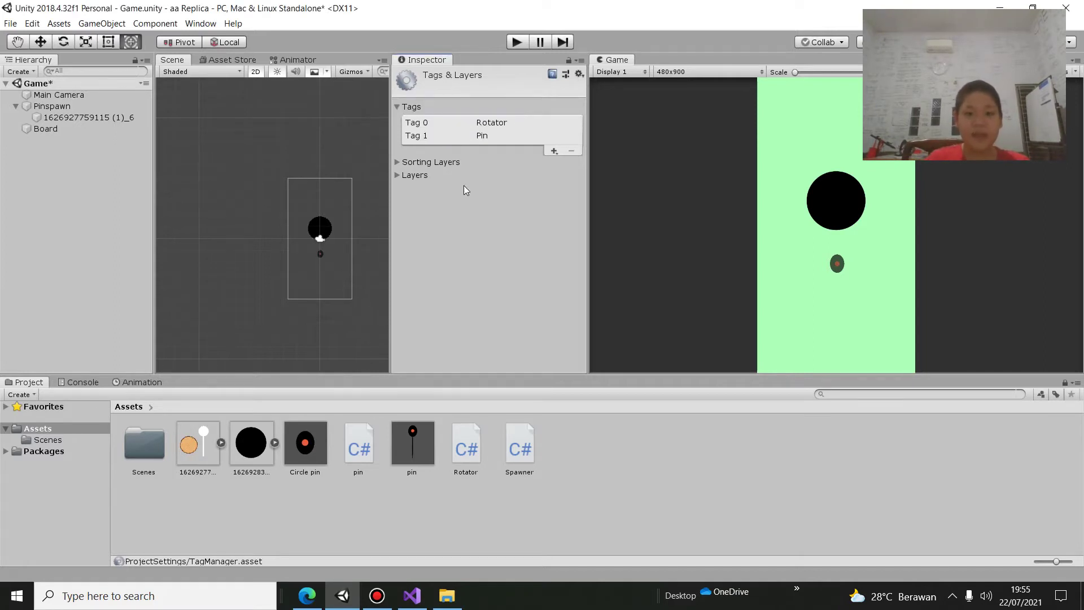
left_click(335, 141)
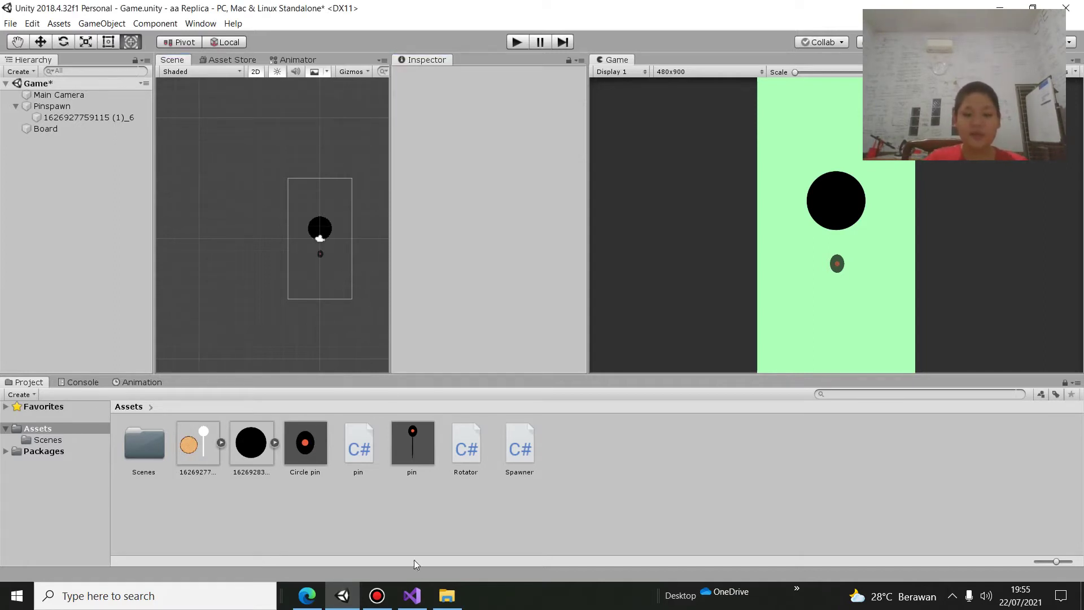
Check pin.cs, then reselect the pin prefab and reopen tag management without adding a tag
left_click(412, 595)
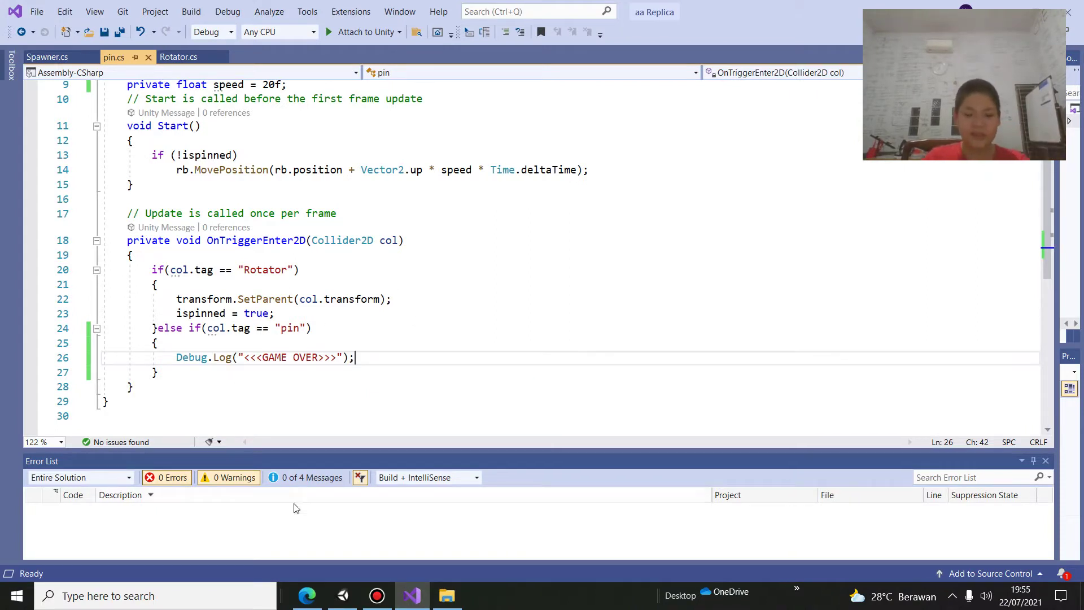
left_click(345, 594)
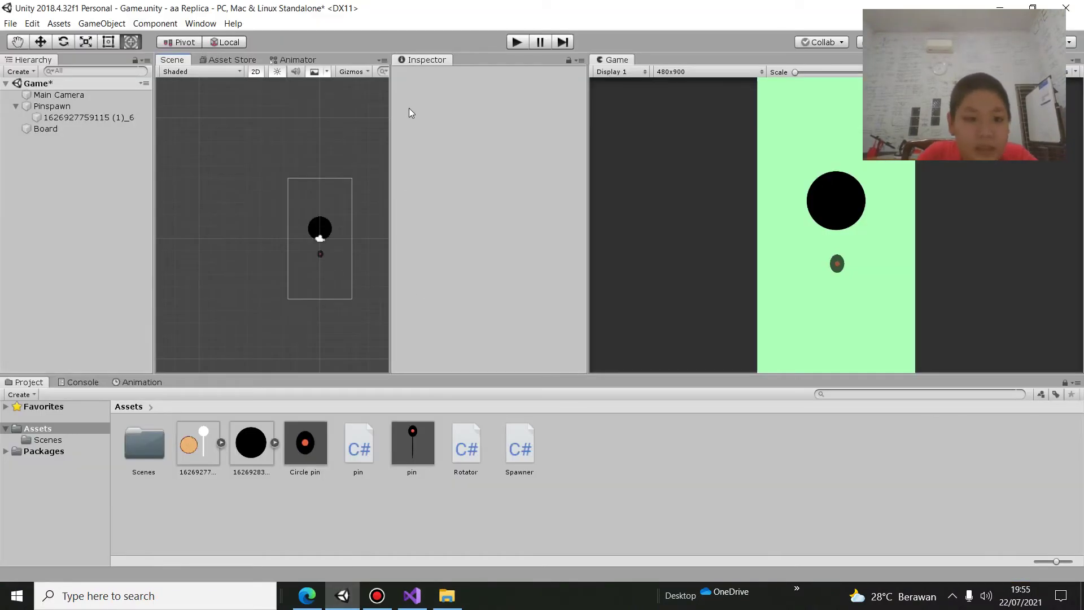
left_click(412, 443)
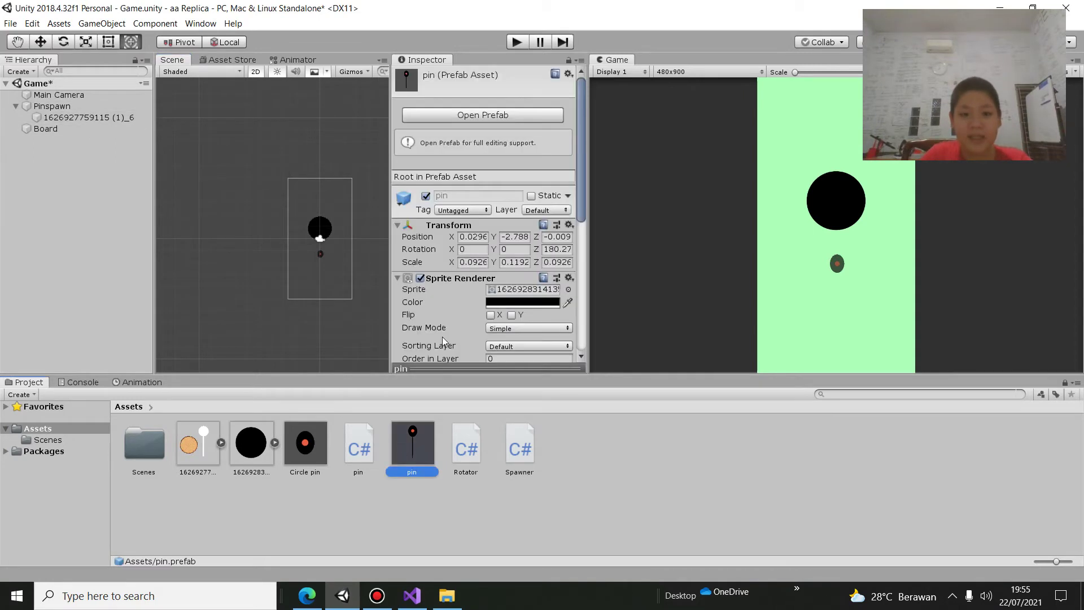
left_click(460, 211)
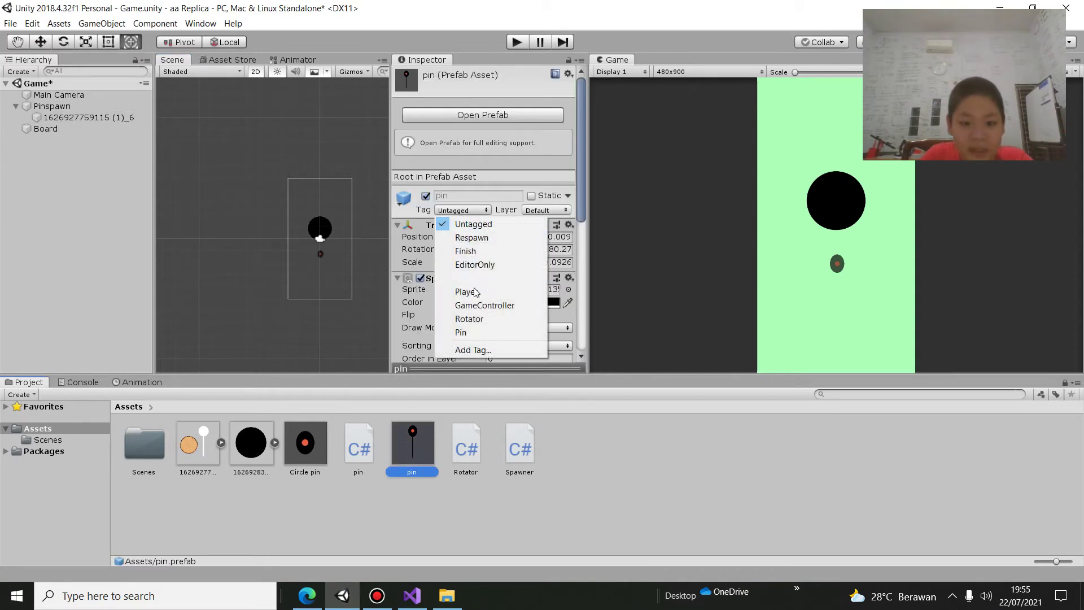
left_click(488, 348)
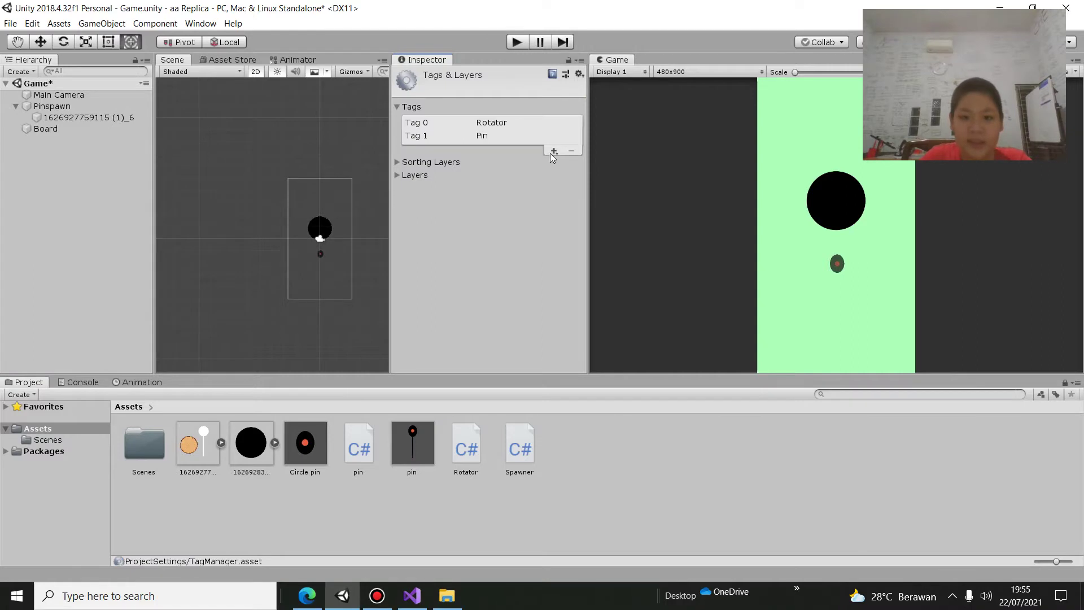
left_click(551, 152)
left_click(506, 193)
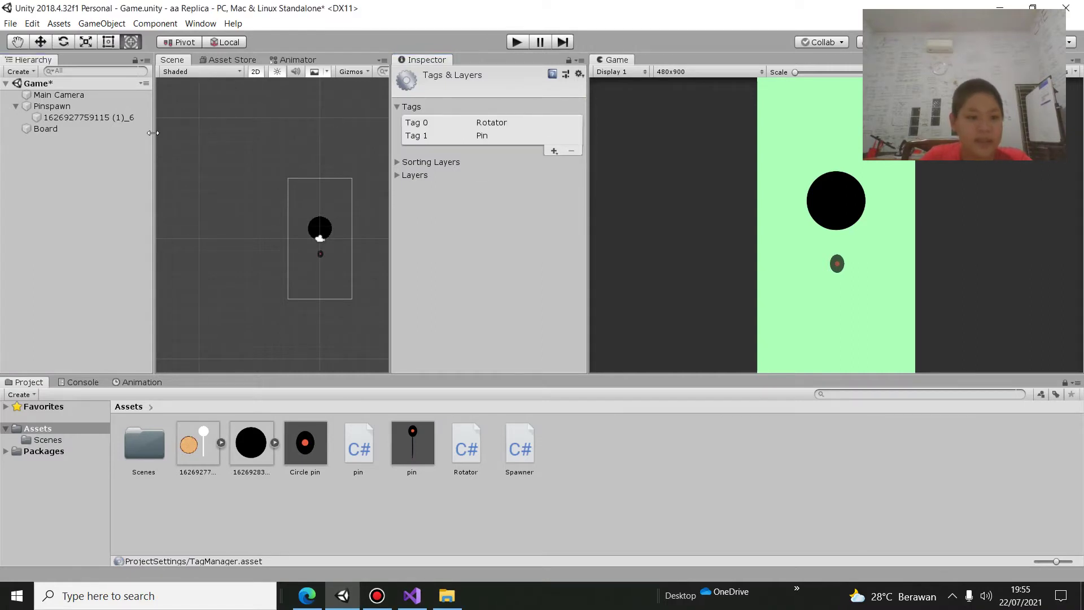
Set the pin prefab's Tag to Pin
left_click(405, 450)
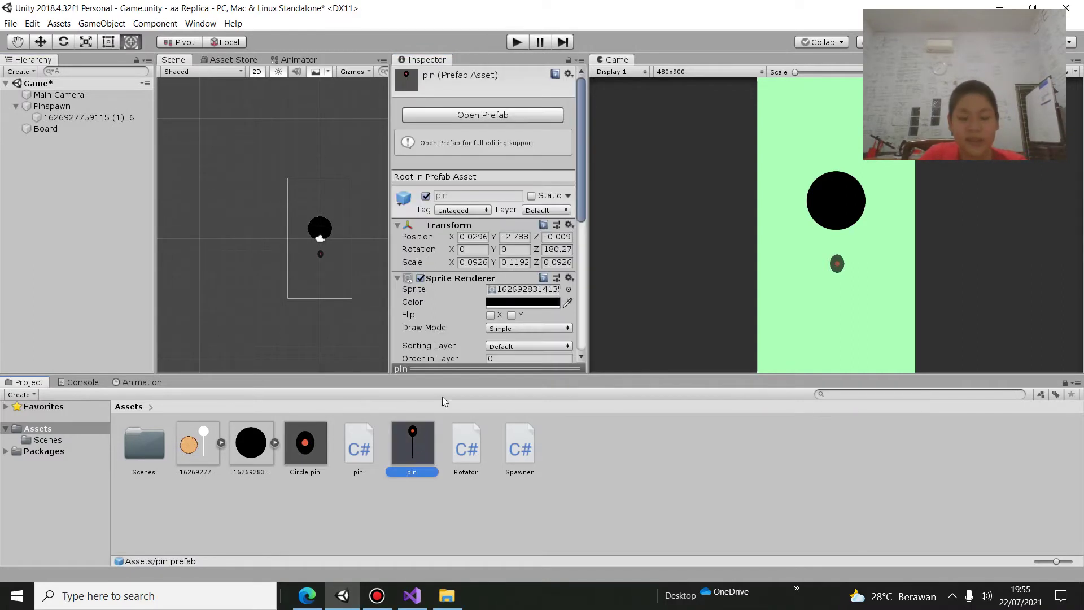
left_click(462, 210)
left_click(466, 332)
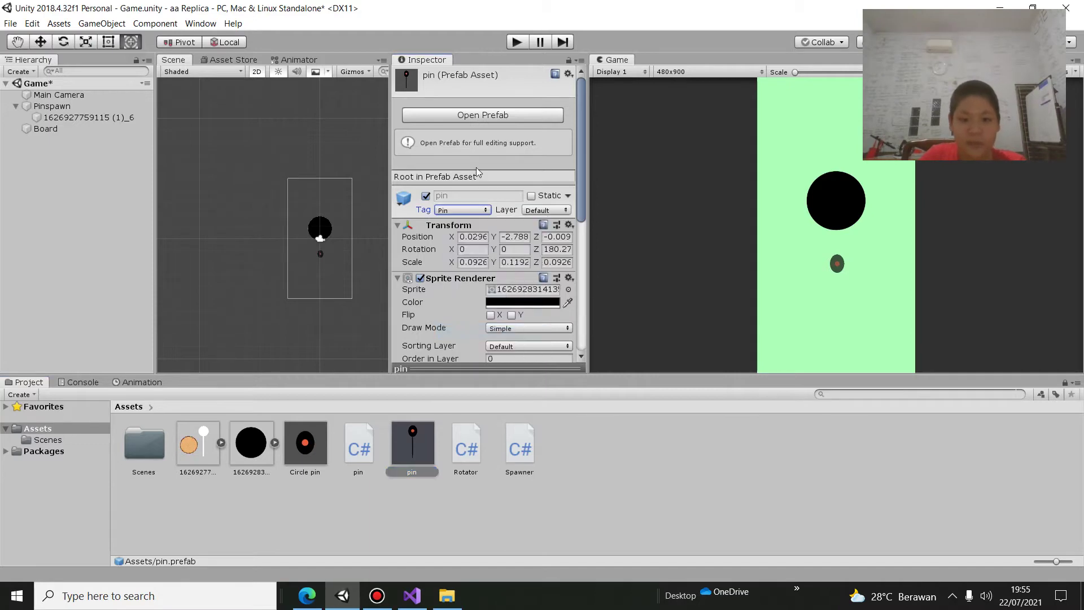
left_click(412, 595)
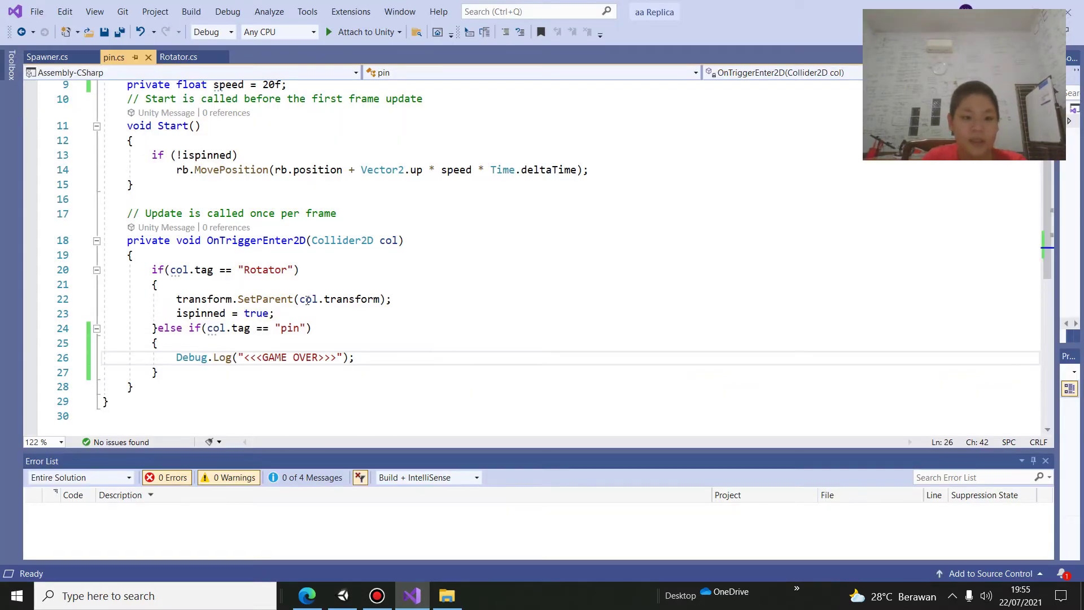
Change the tag string on line 24 of pin.cs from "pin" to "Pin" and save
left_click(290, 330)
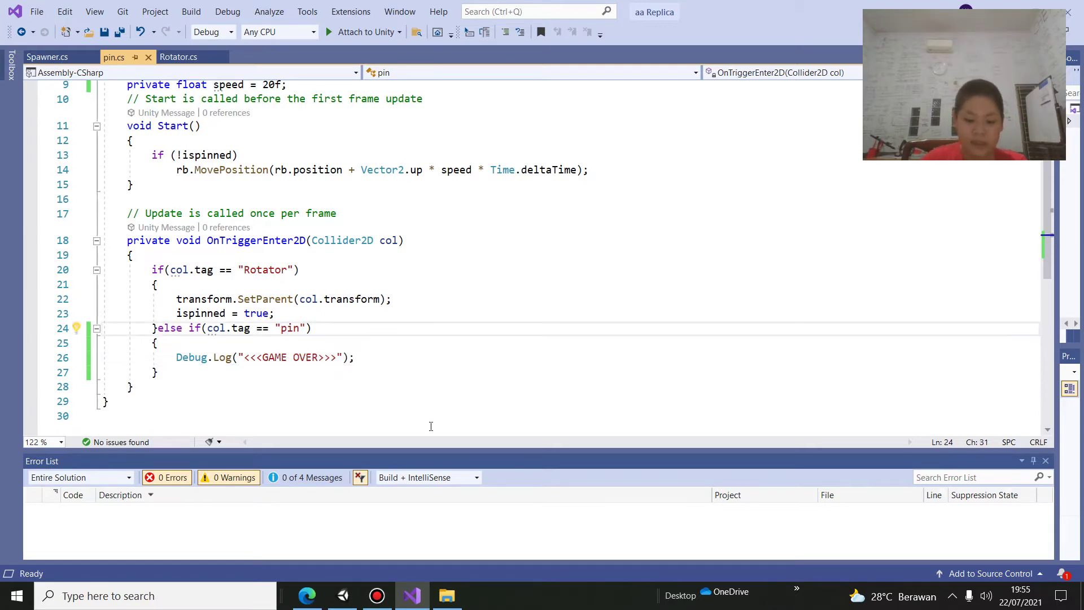
key("BackSpace")
type("P")
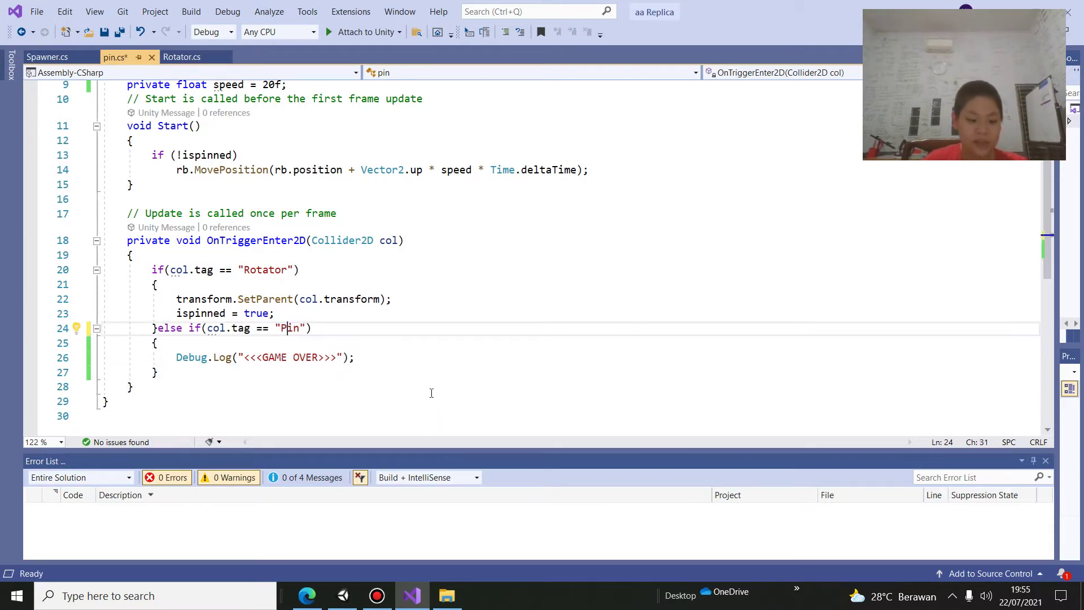
key("ctrl+s")
left_click(343, 596)
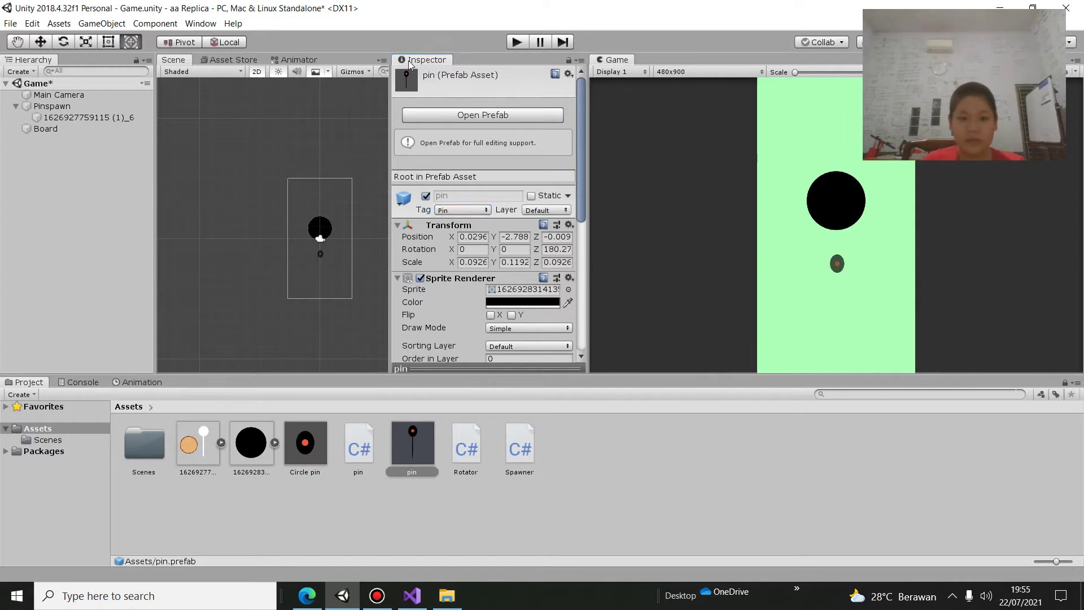
Dock the Inspector beside the Project panel at the bottom and raise the splitter
mouse_move(408, 60)
left_mouse_down()
mouse_move(854, 517)
mouse_move(882, 491)
left_mouse_up()
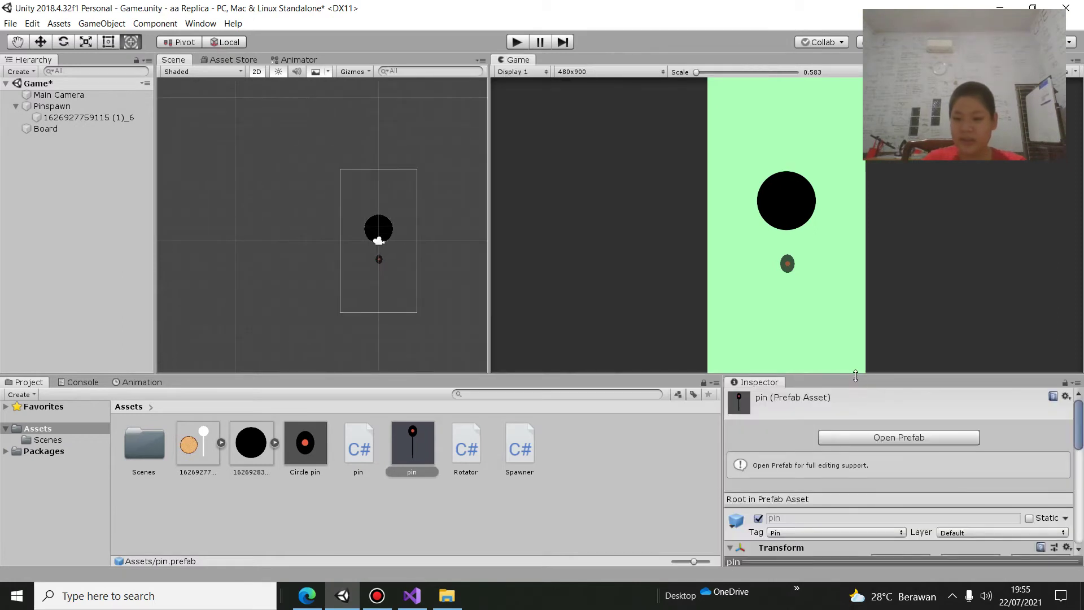
left_click_drag(855, 376, 853, 318)
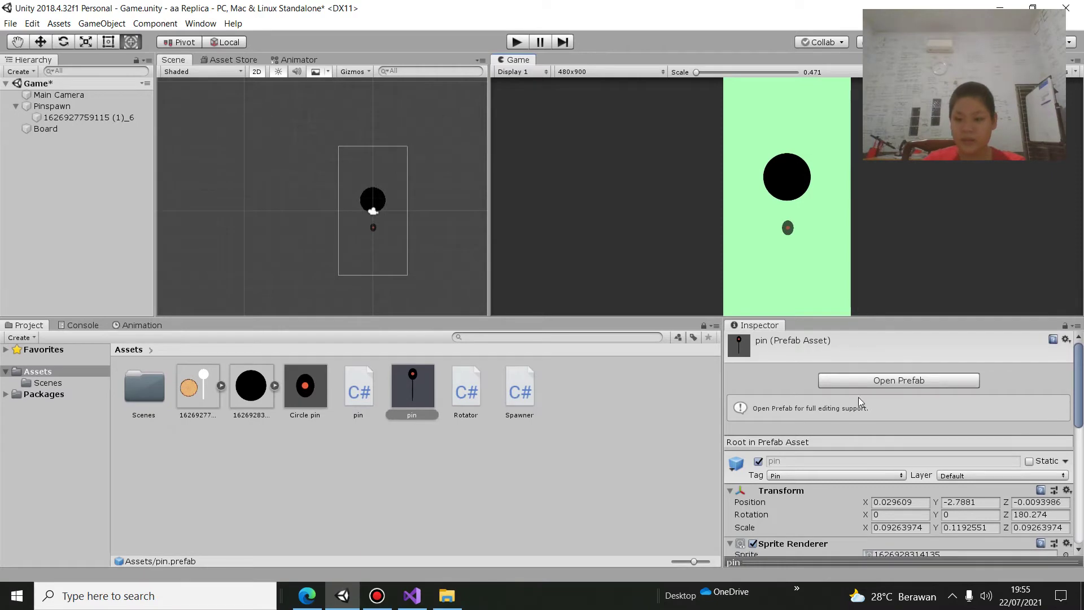
scroll(858, 397, "down", 5)
scroll(858, 397, "up", 2)
scroll(858, 397, "down", 3)
scroll(858, 397, "up", 6)
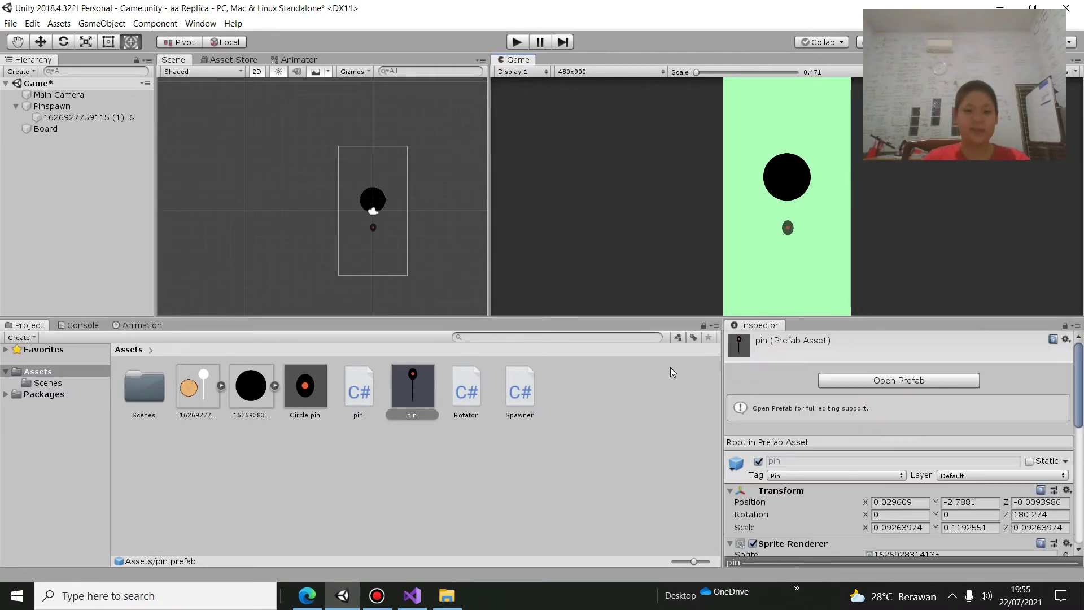
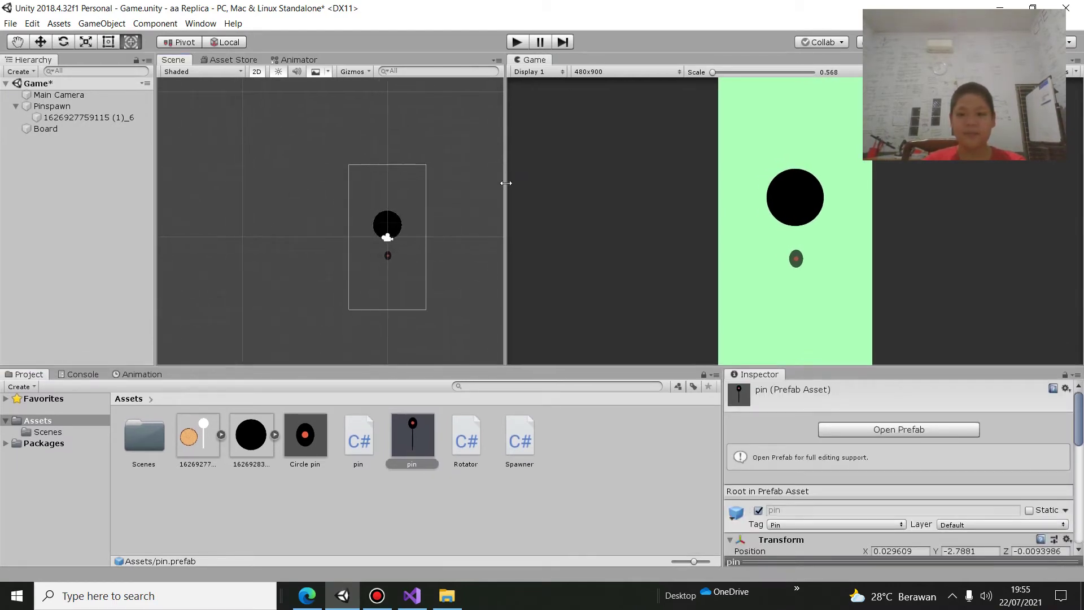
Widen the Scene view beside the Game view, start Play mode, fire a first pin and show the Console
left_click_drag(487, 177, 515, 177)
left_click(517, 43)
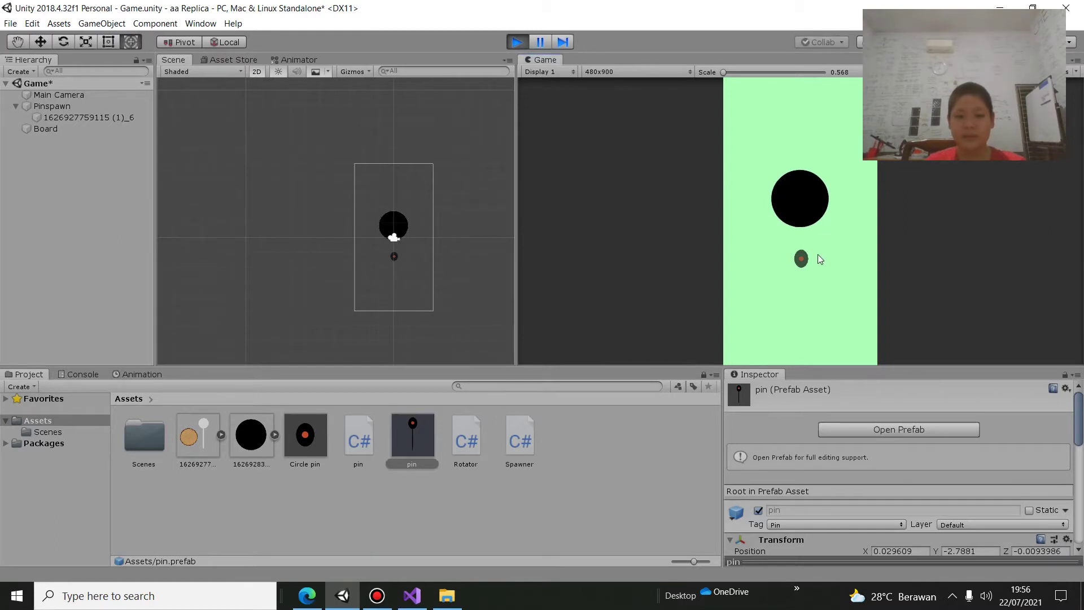
left_click(815, 248)
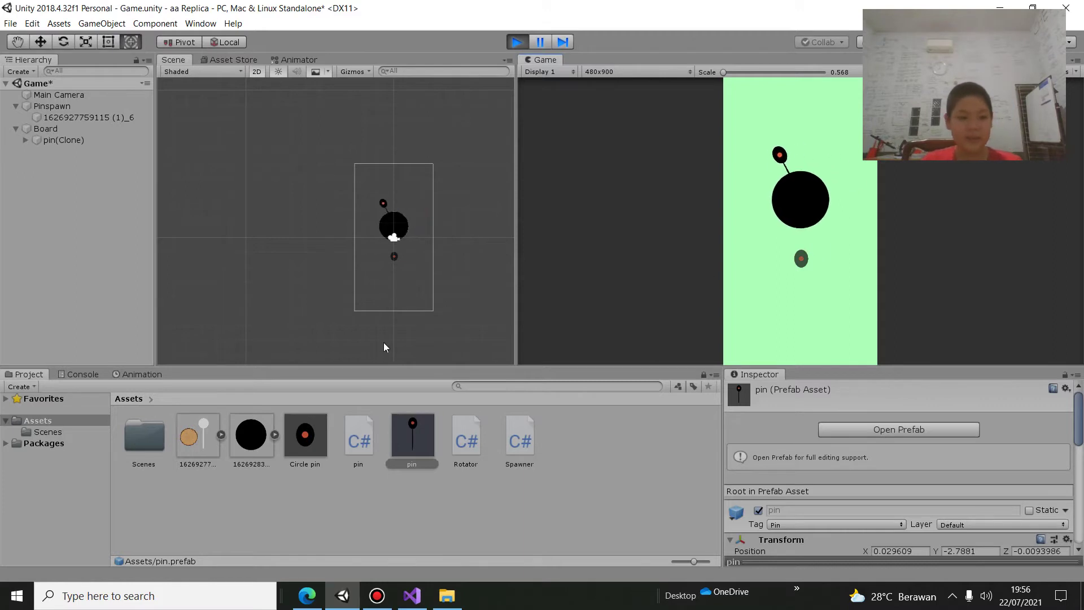
key("ctrl+shift+c")
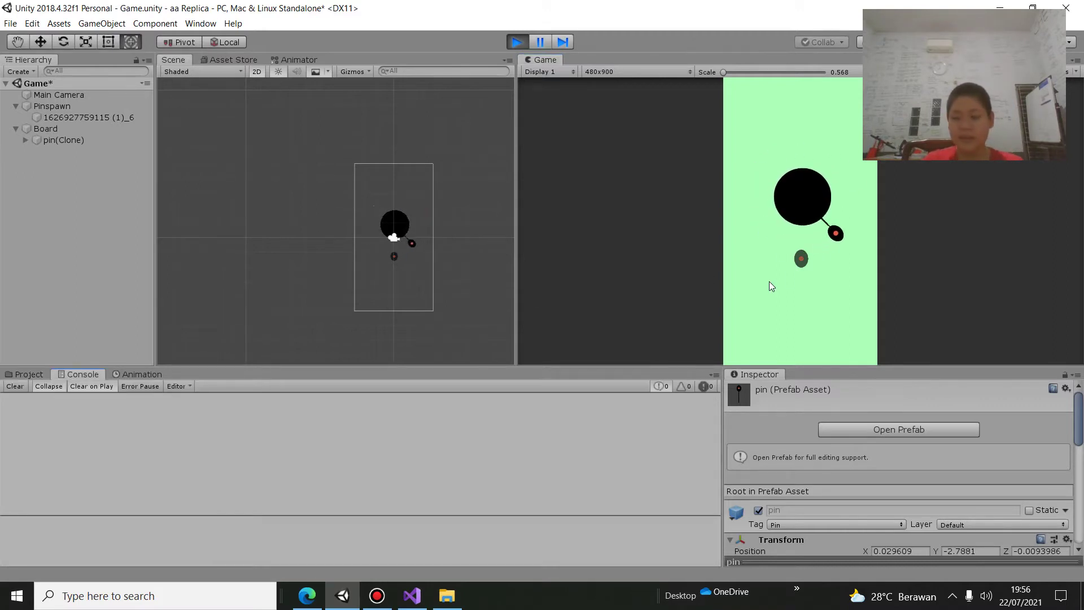
Fire a long burst of pins until they ring the rotating circle, then stop Play mode
left_click(802, 263)
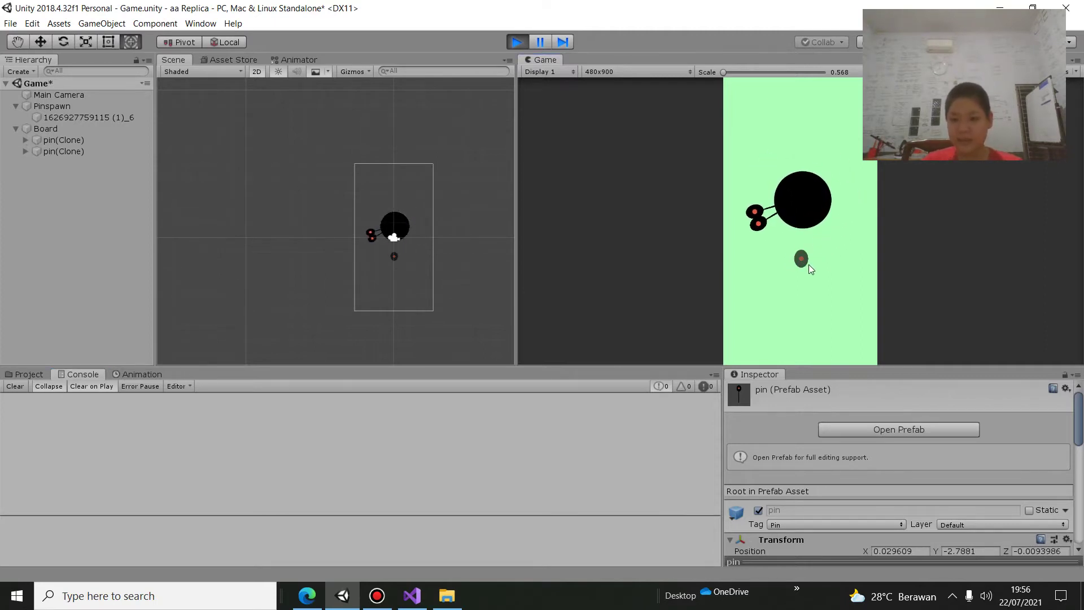
left_click(808, 264)
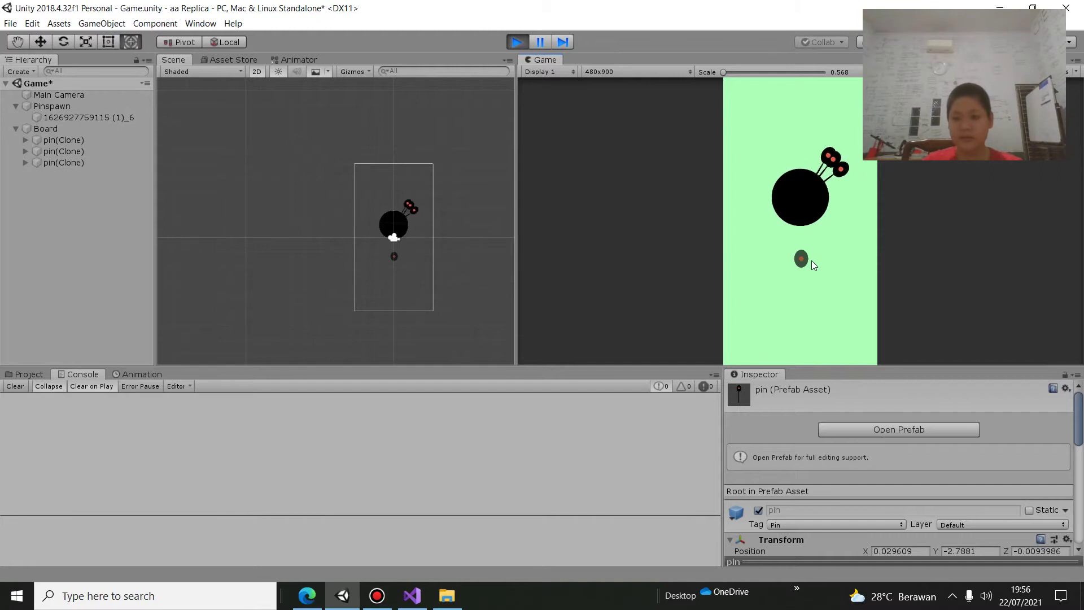
double_click(813, 263)
triple_click(813, 264)
triple_click(813, 263)
double_click(813, 263)
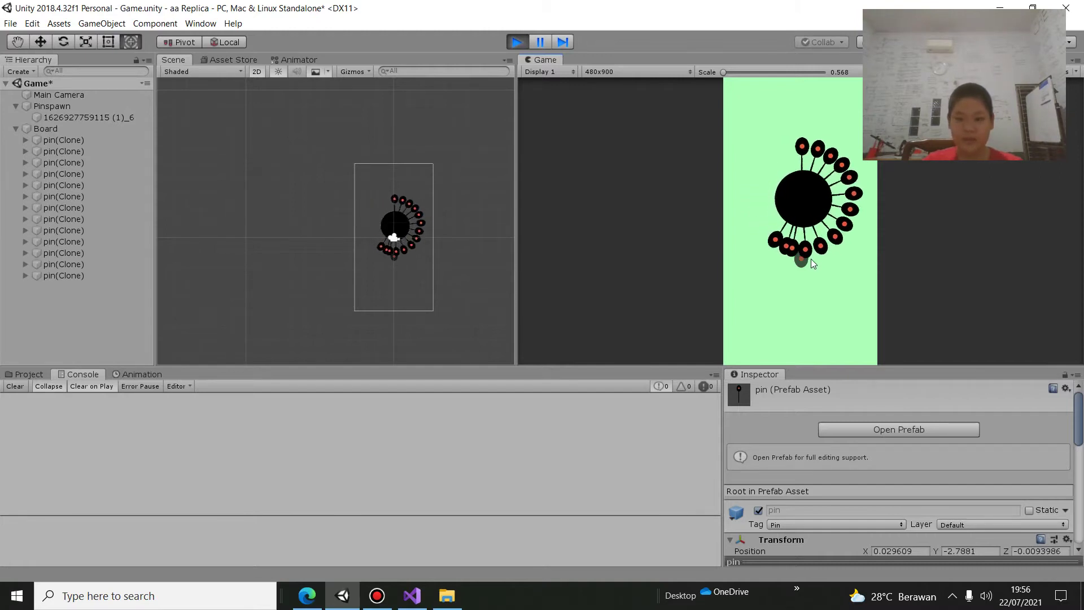
triple_click(813, 263)
triple_click(813, 261)
triple_click(813, 259)
triple_click(813, 256)
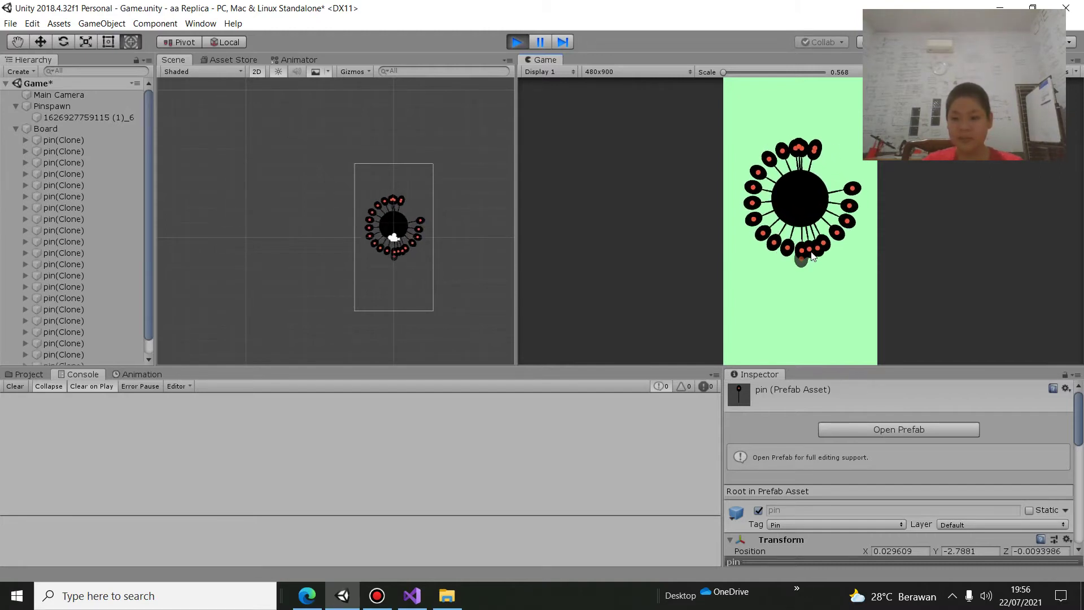
triple_click(811, 256)
triple_click(811, 257)
double_click(811, 257)
double_click(811, 257)
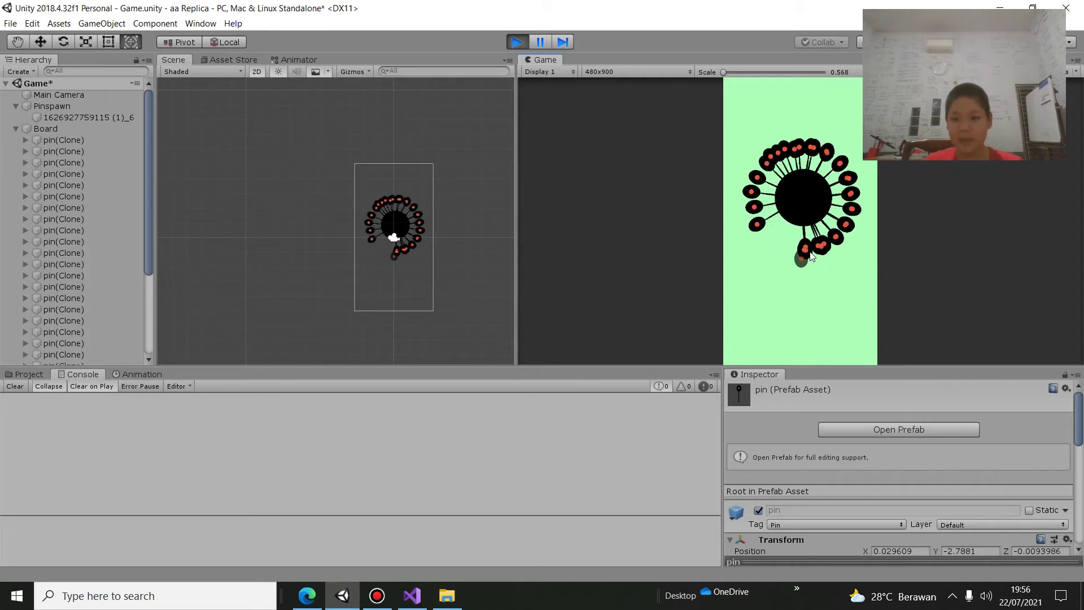
triple_click(811, 256)
triple_click(811, 256)
triple_click(811, 254)
double_click(811, 253)
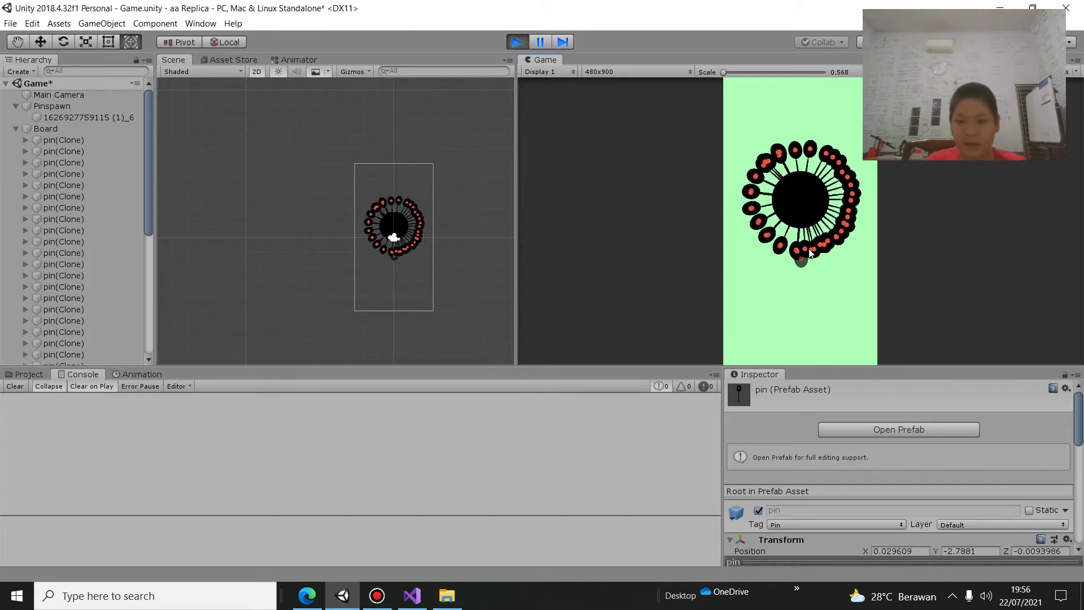
triple_click(811, 253)
double_click(811, 253)
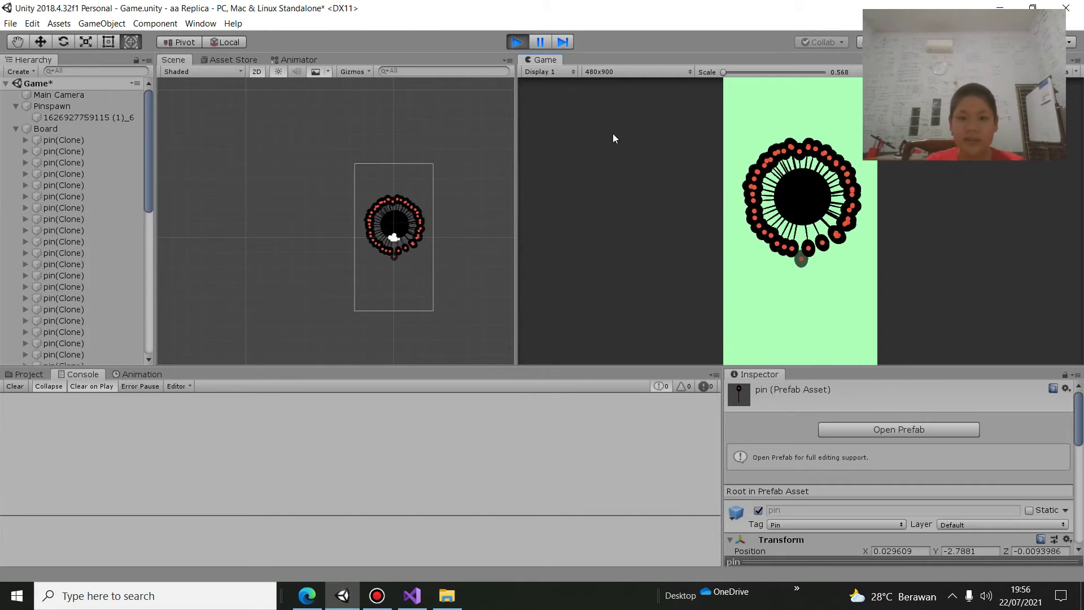
left_click(517, 42)
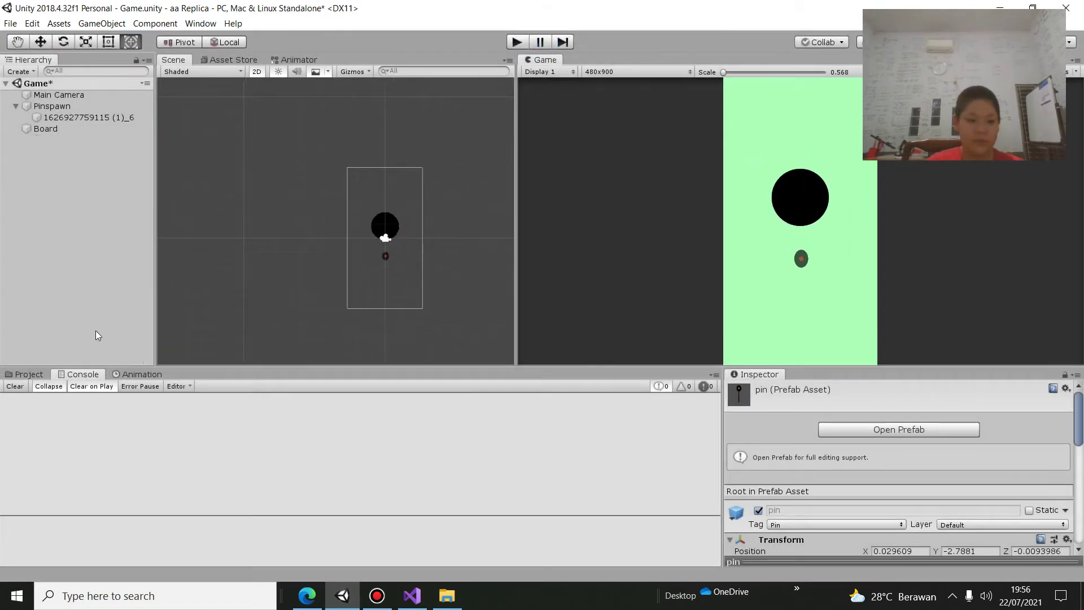
Show the Project assets and set the pin prefab's Tag to Pin in the Inspector
left_click(28, 373)
scroll(226, 295, "down", 1)
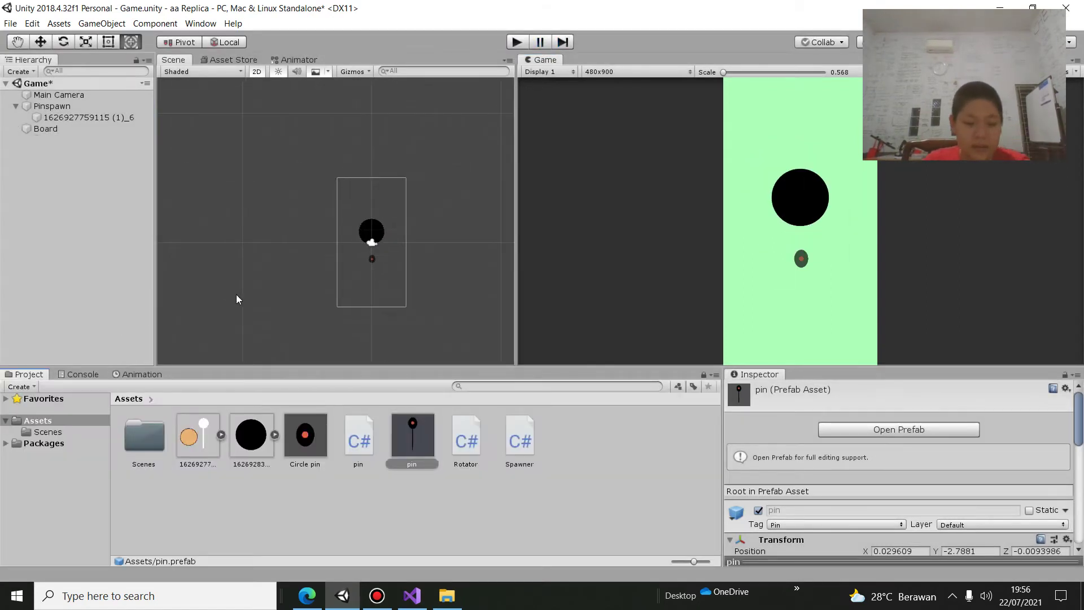
left_click_drag(829, 364, 827, 349)
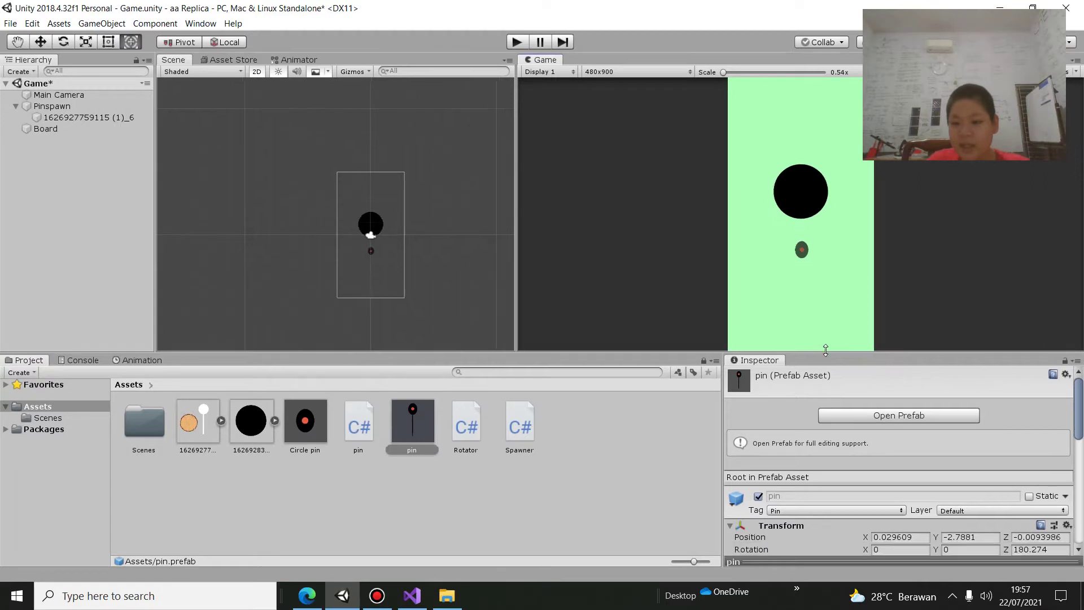
scroll(821, 429, "down", 2)
left_click(818, 465)
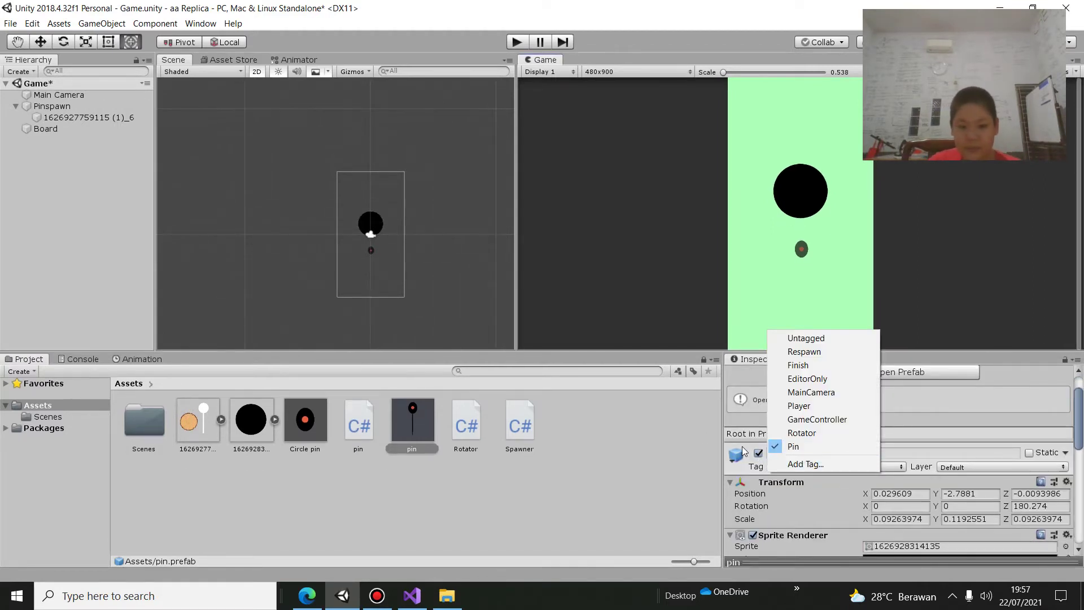
left_click(677, 438)
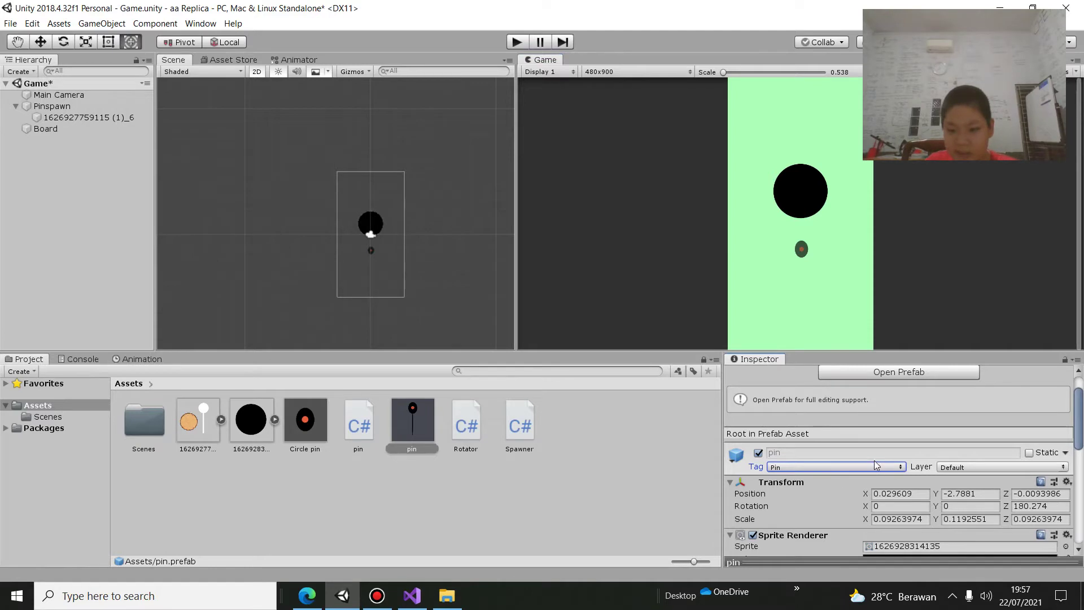
left_click(828, 468)
left_click(826, 466)
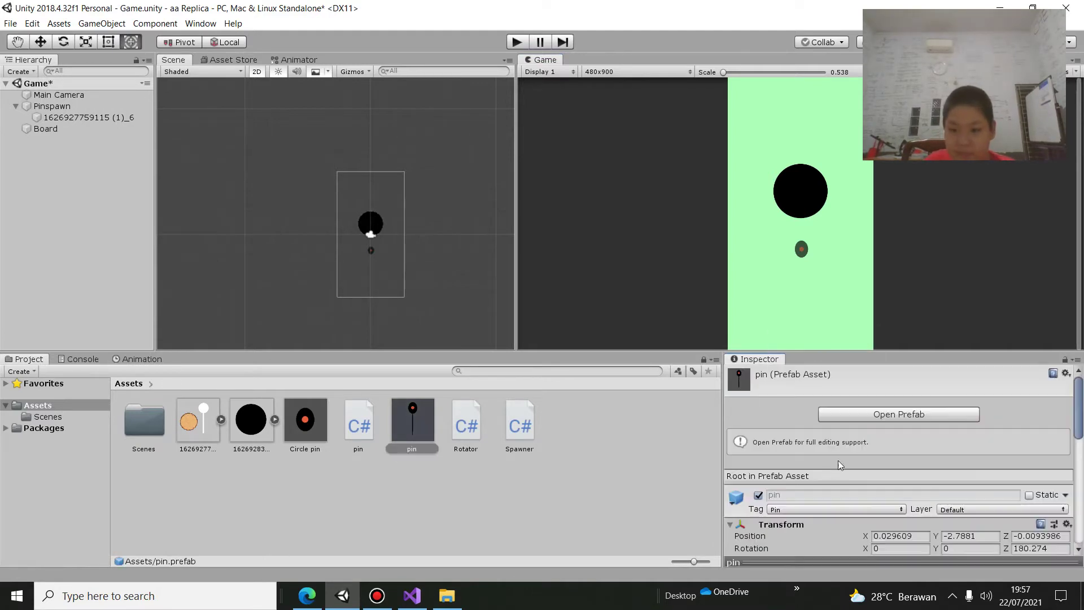
left_click(815, 507)
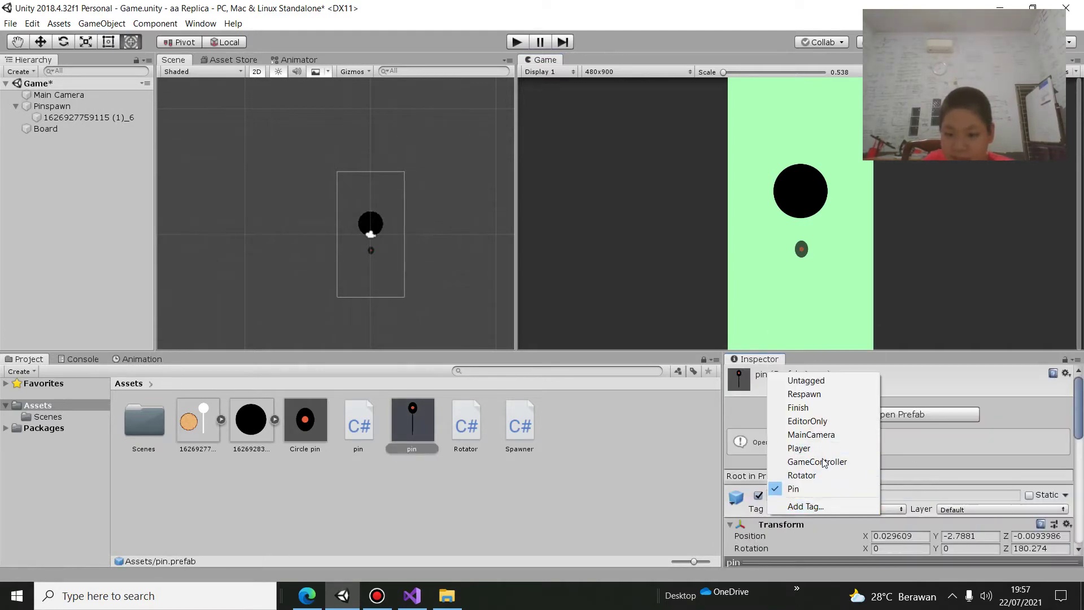
left_click(927, 470)
Check the "Pin" tag string in pin.cs's collision check, then return to Unity
left_click(412, 596)
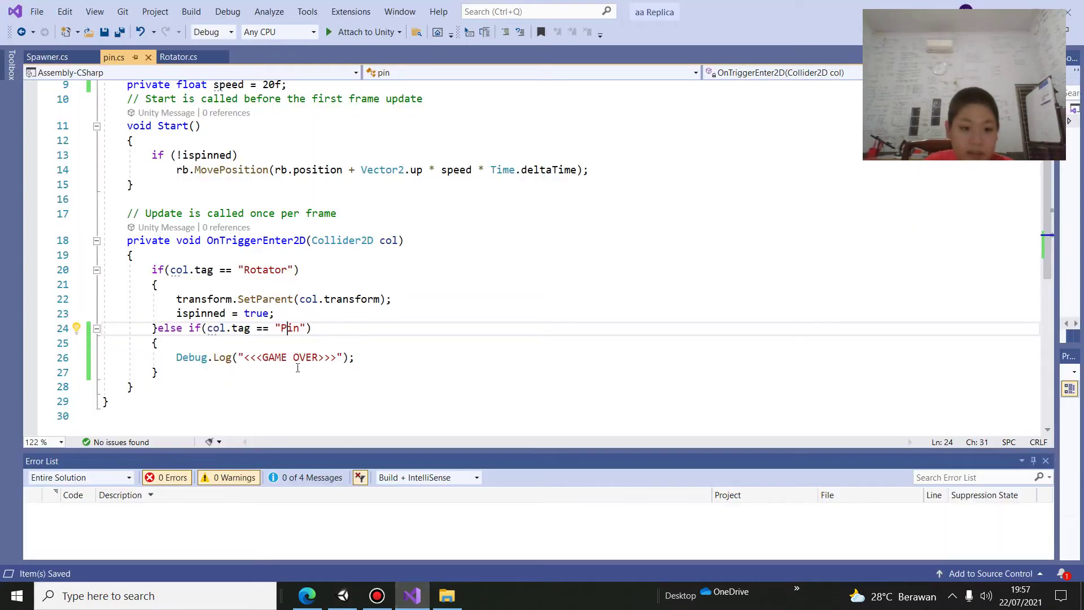
left_click(292, 329)
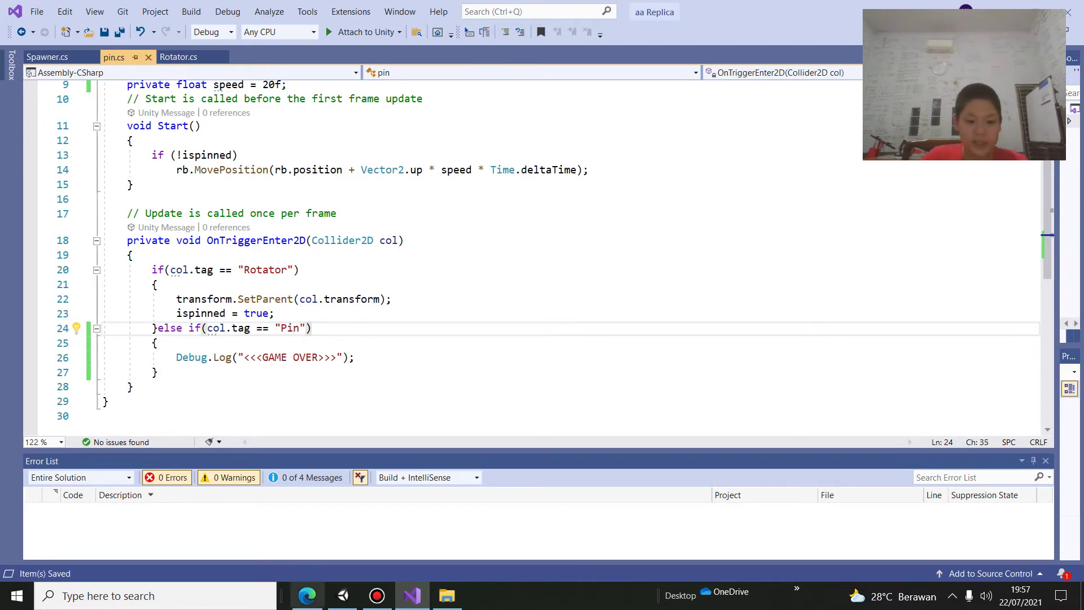
left_click(343, 595)
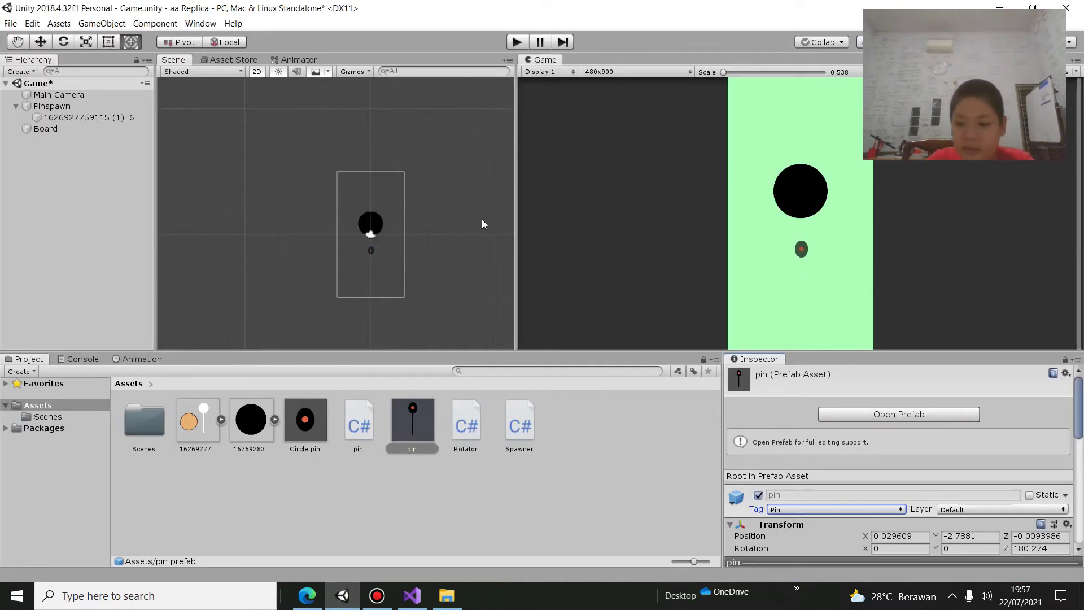
Start a fresh play test and fire ten rapid pins so about twenty stick around the circle
left_click(513, 43)
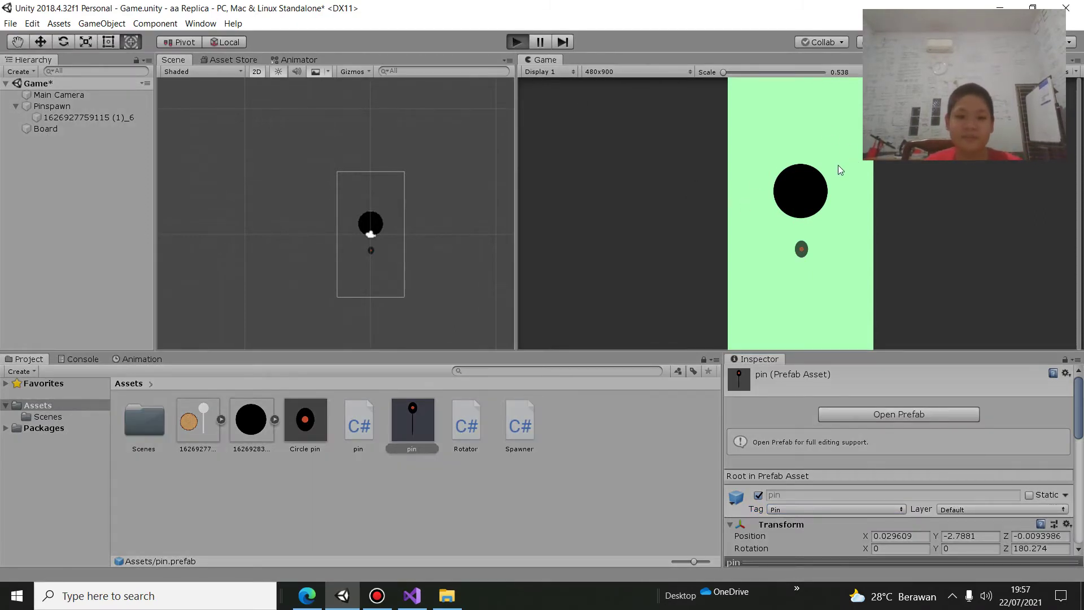
left_click(833, 192)
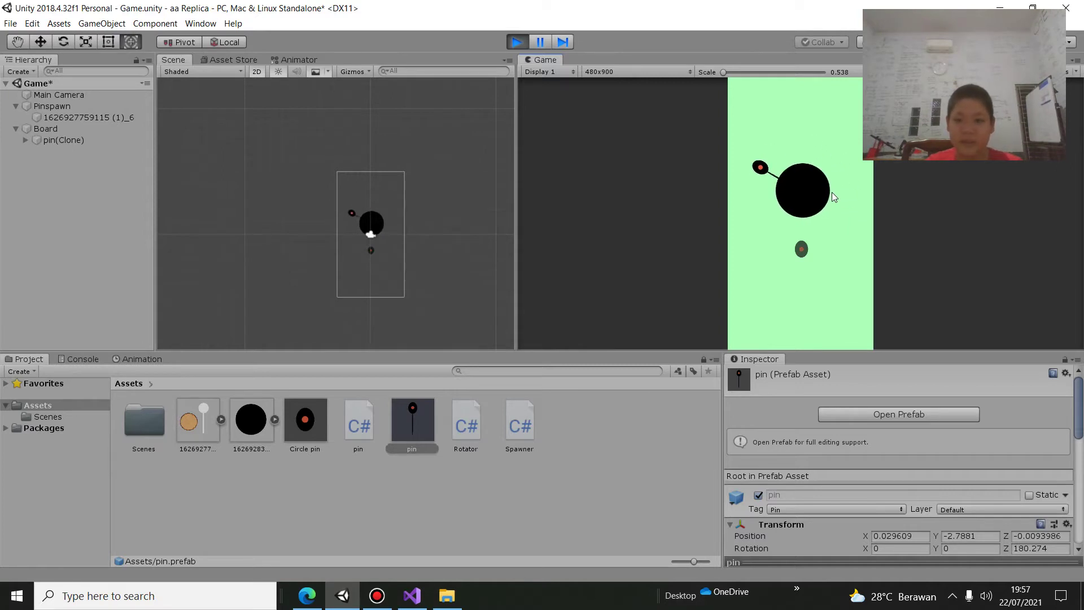
left_click(831, 192)
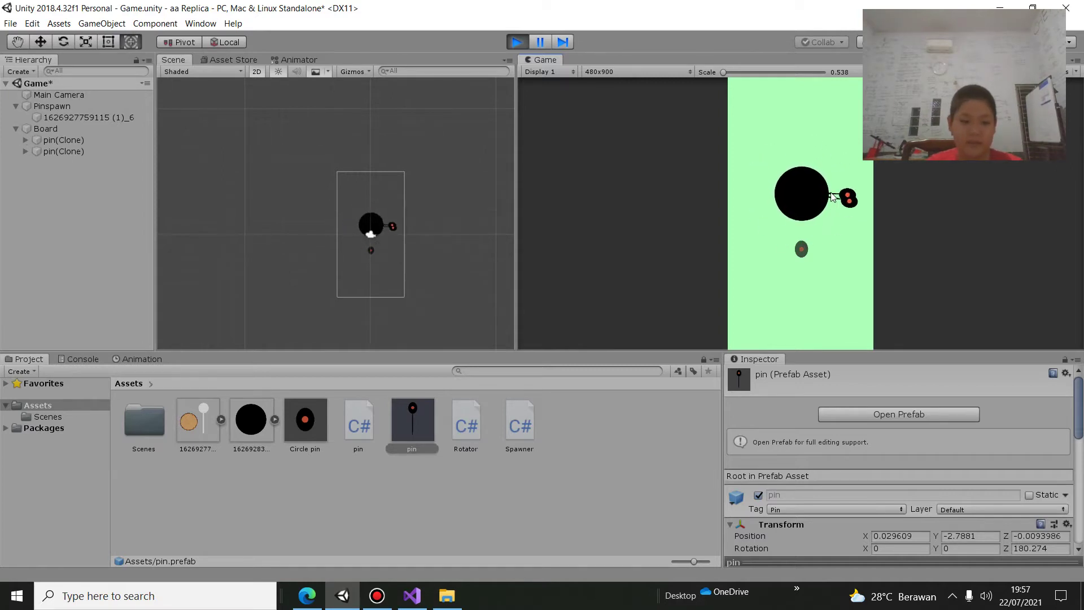
left_click(832, 192)
left_click(831, 191)
left_click(831, 191)
left_click(831, 192)
left_click(831, 192)
left_click(832, 192)
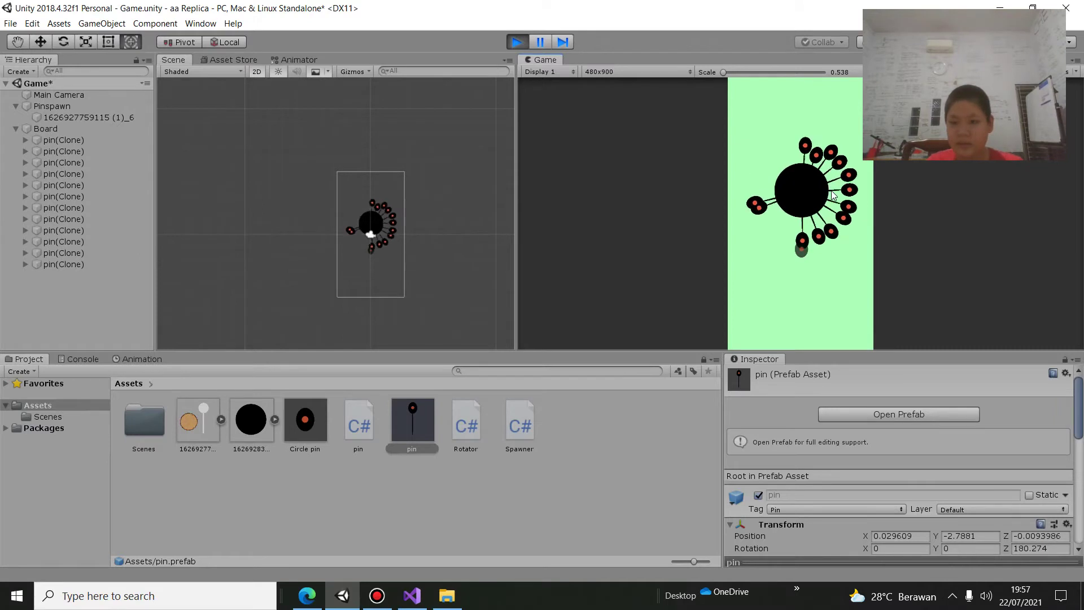
left_click(833, 195)
left_click(833, 194)
left_click(833, 195)
left_click(833, 194)
left_click(833, 195)
left_click(833, 194)
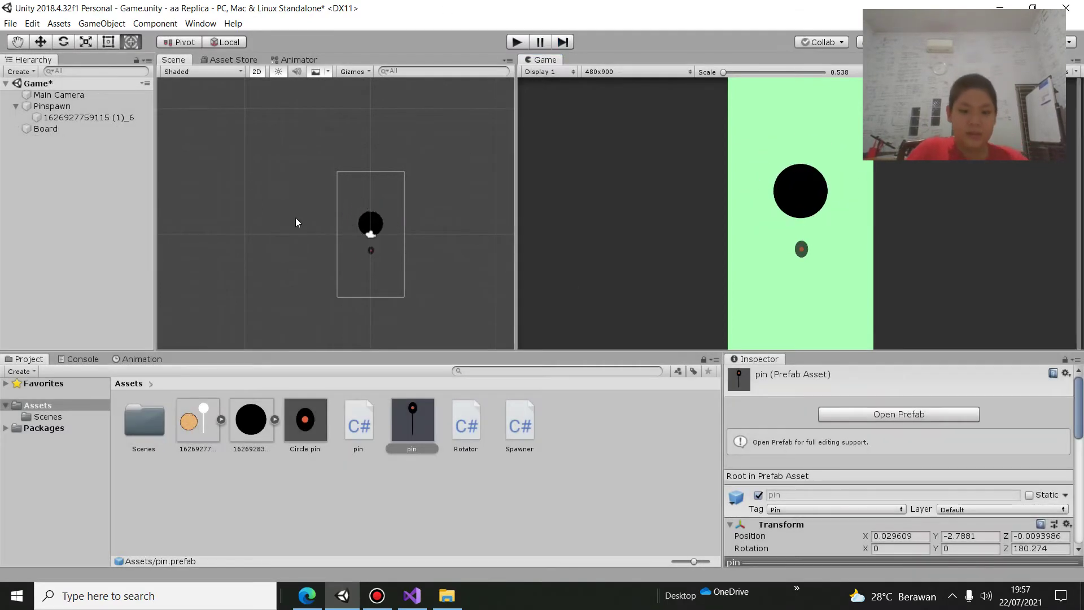
Switch to the transform tool and open the pin prefab for editing
key("q")
scroll(447, 245, "down", 1)
scroll(438, 233, "down", 1)
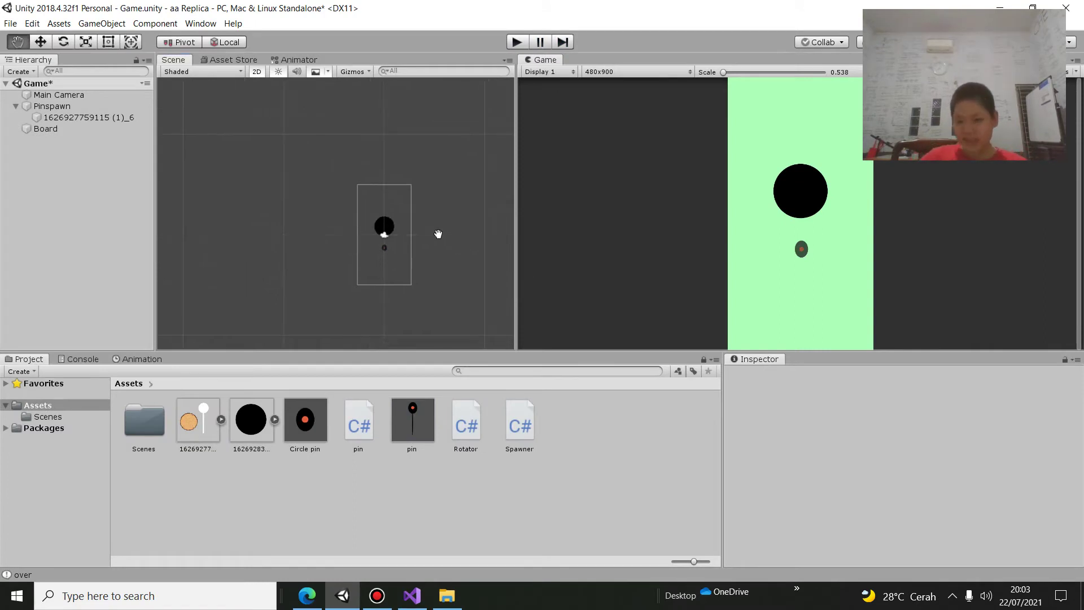
scroll(438, 234, "up", 1)
key("y")
double_click(417, 433)
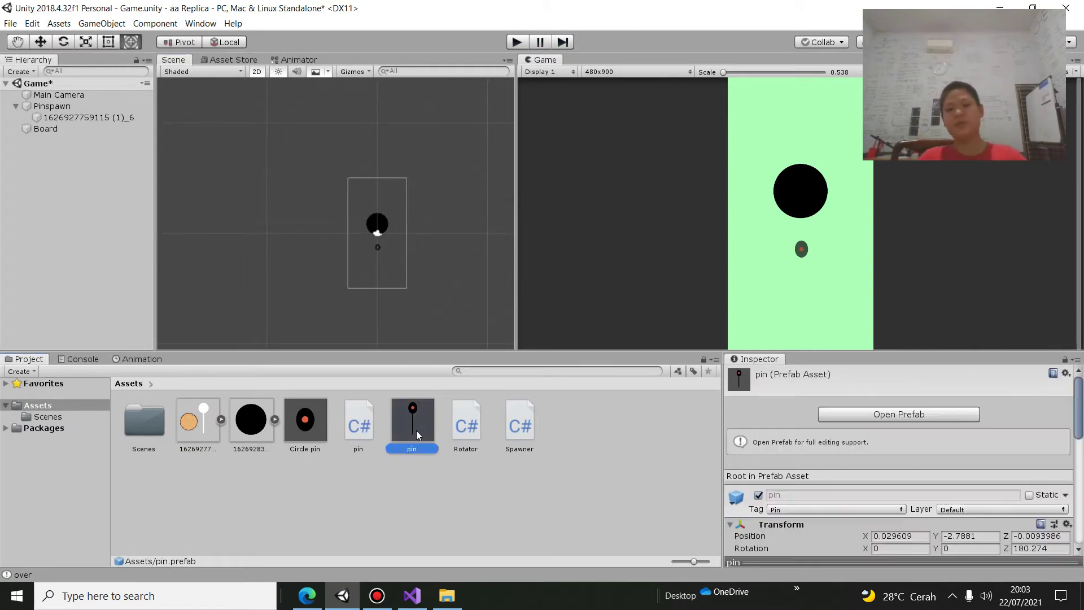
scroll(821, 486, "down", 3)
scroll(815, 458, "down", 2)
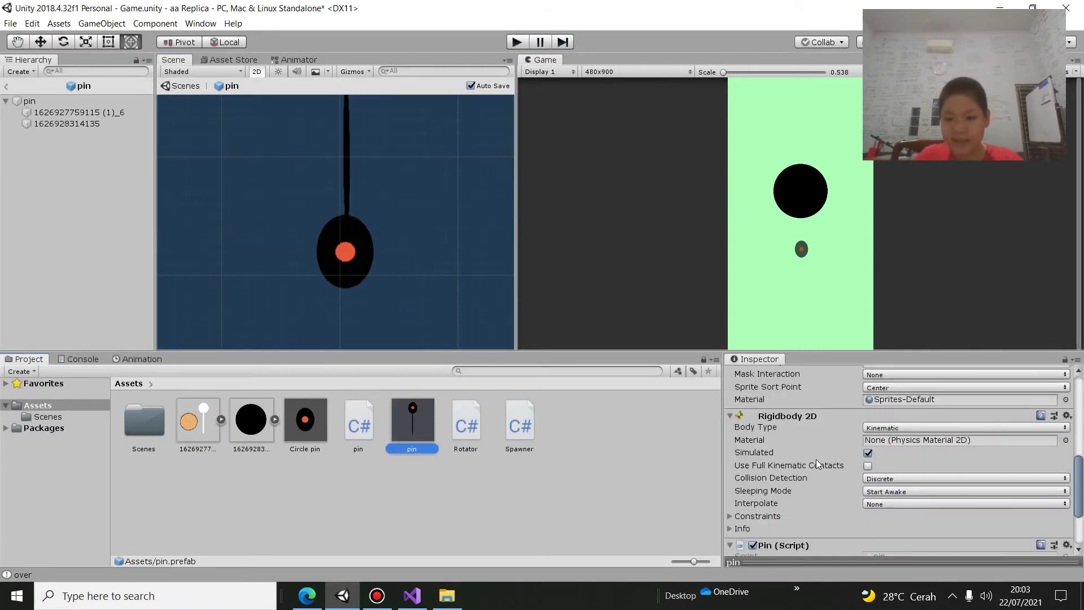
scroll(785, 446, "up", 2)
Set the pin's head and needle children to Untagged, then select the prefab root
left_click(108, 113)
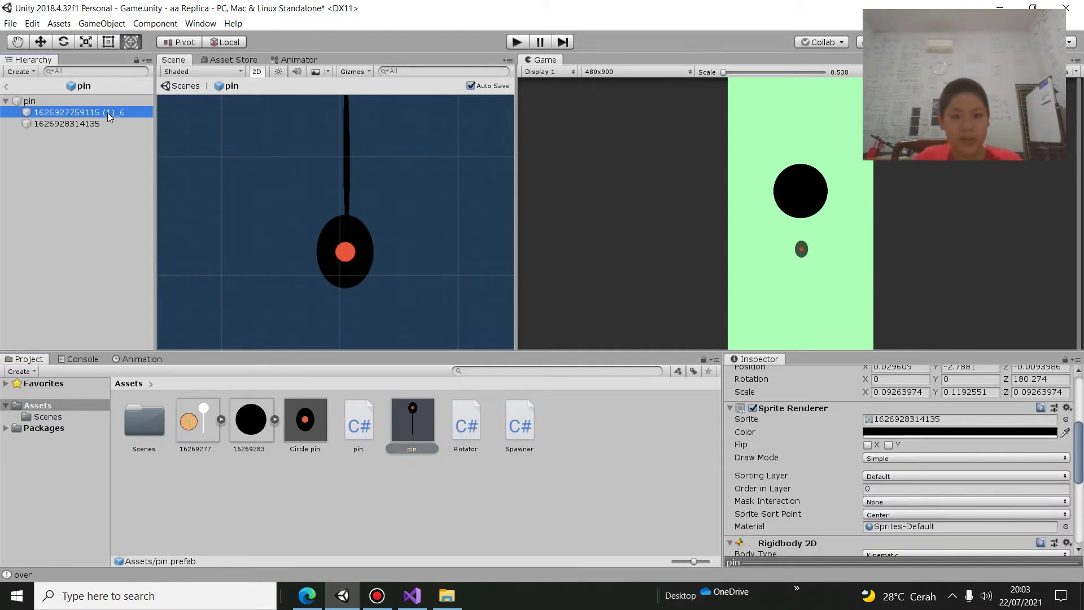
left_click(811, 389)
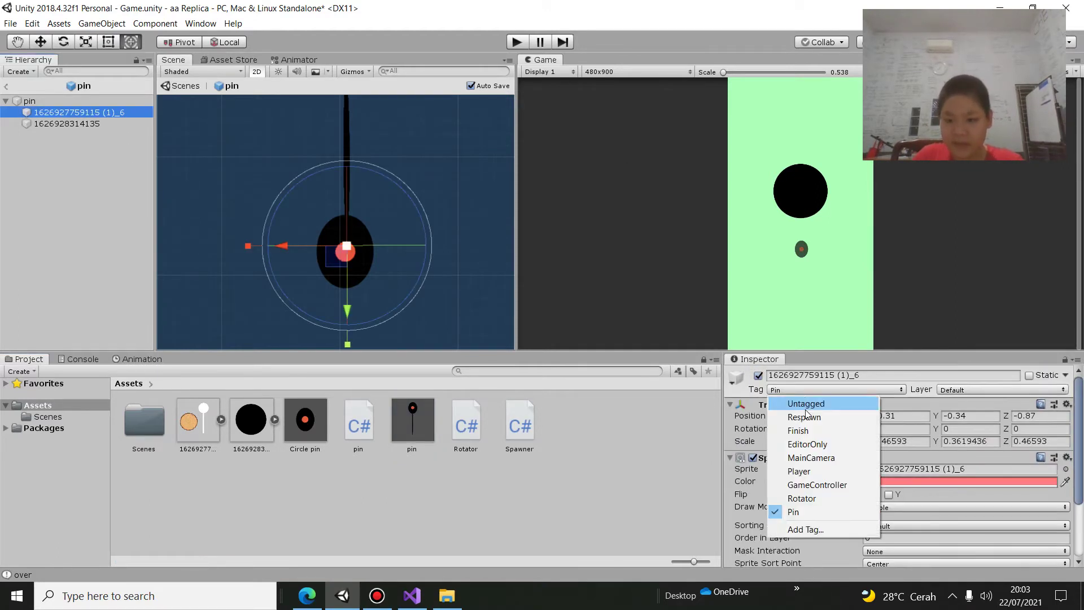
left_click(790, 402)
left_click(346, 195)
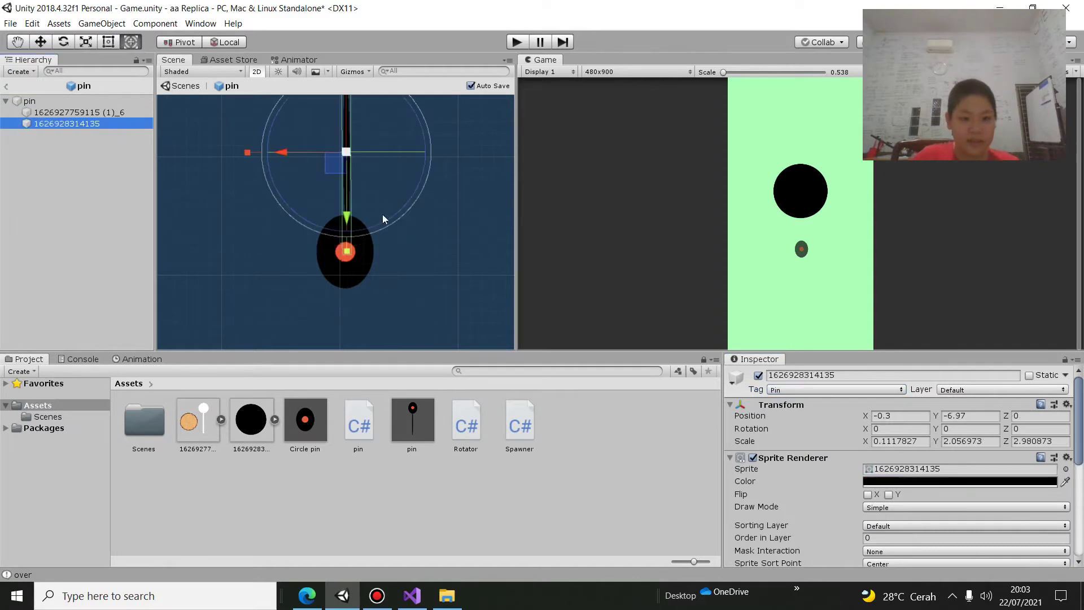
left_click(851, 390)
left_click(827, 402)
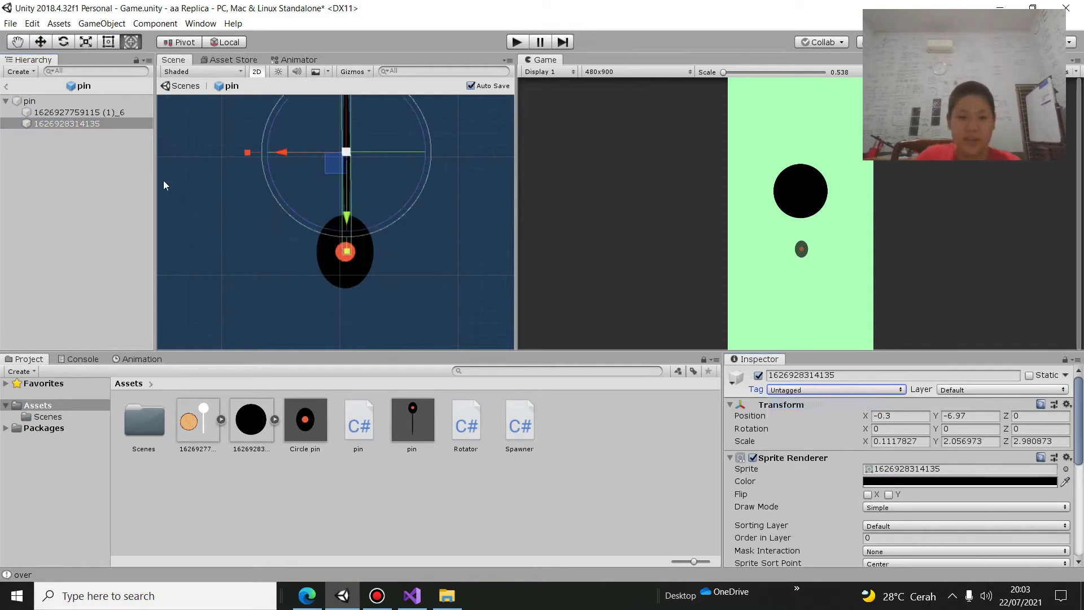
left_click(40, 103)
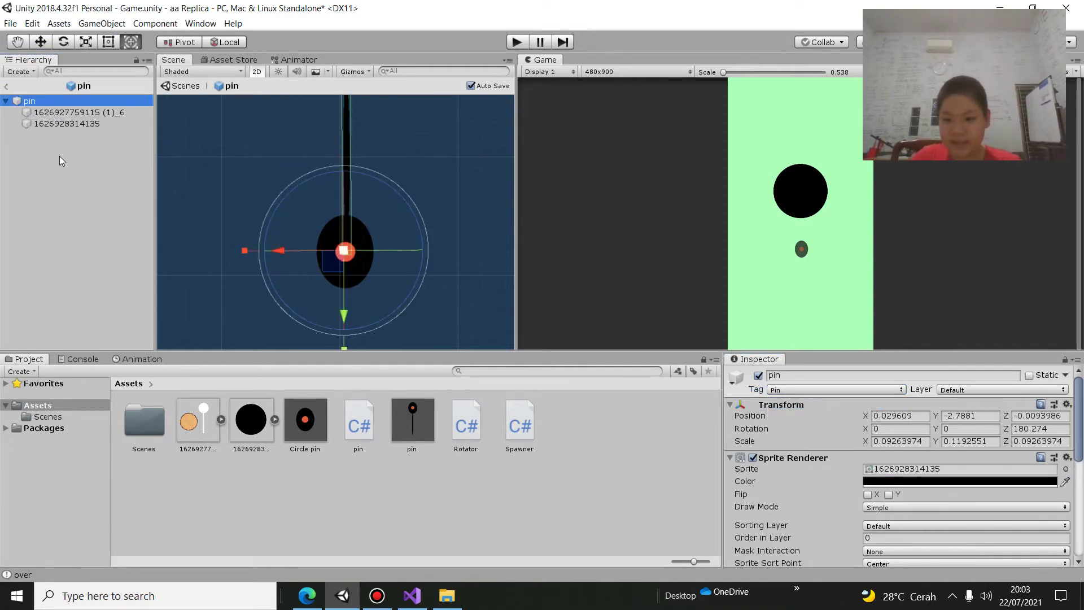
Tag both the head and needle children as Pin and return to the scene
left_click(61, 113)
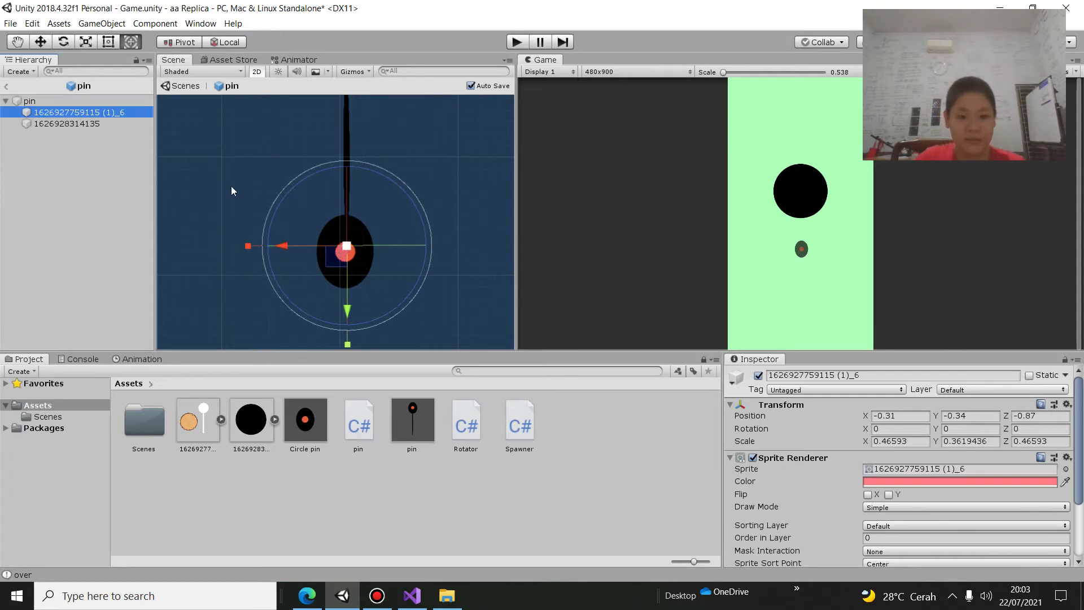
left_click(810, 388)
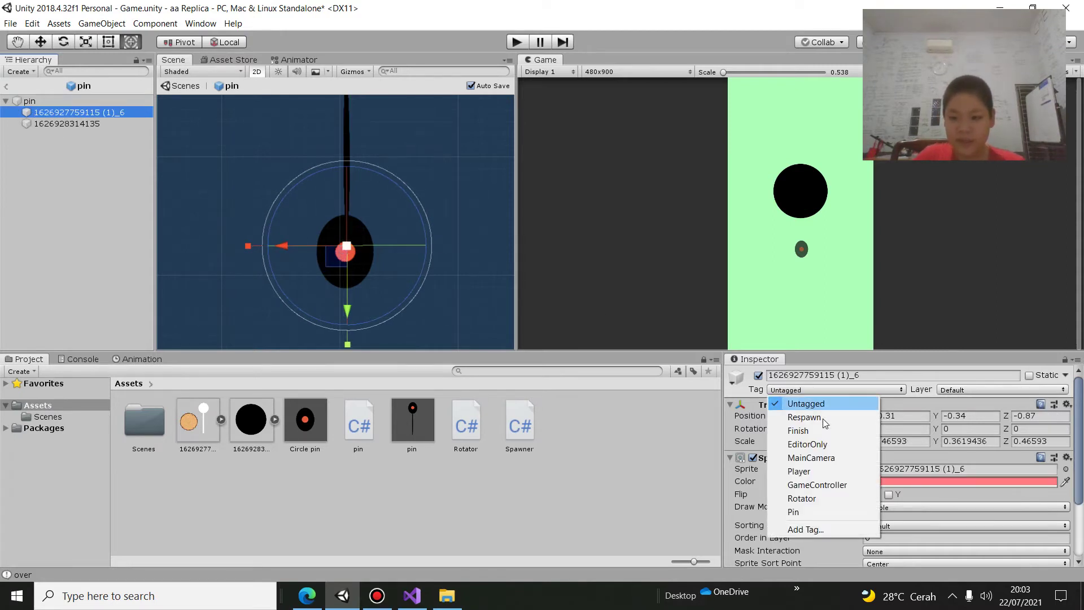
left_click(822, 512)
left_click(51, 125)
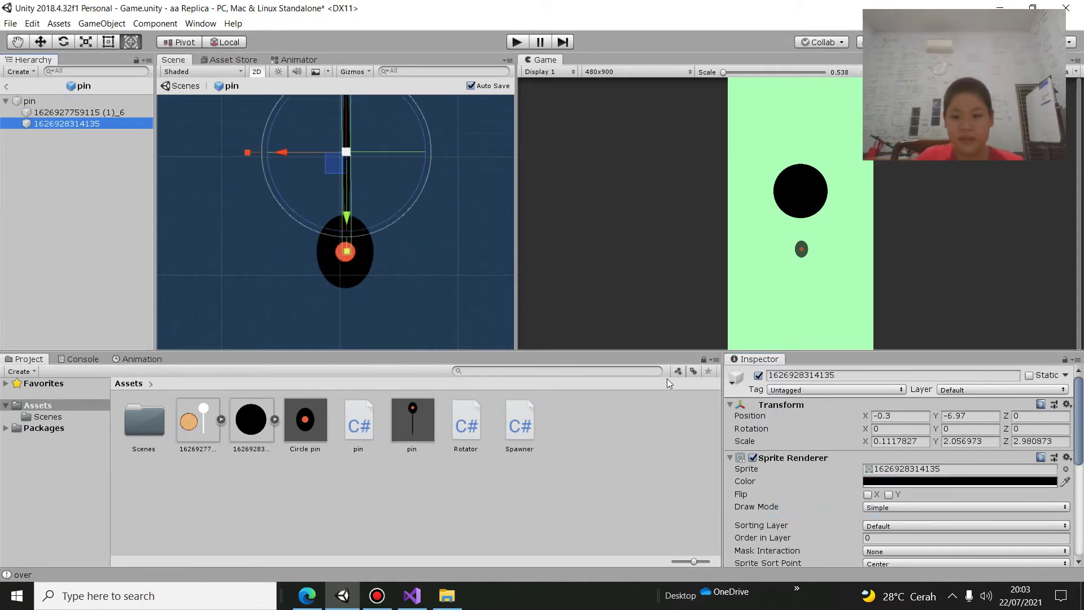
left_click(797, 391)
left_click(801, 511)
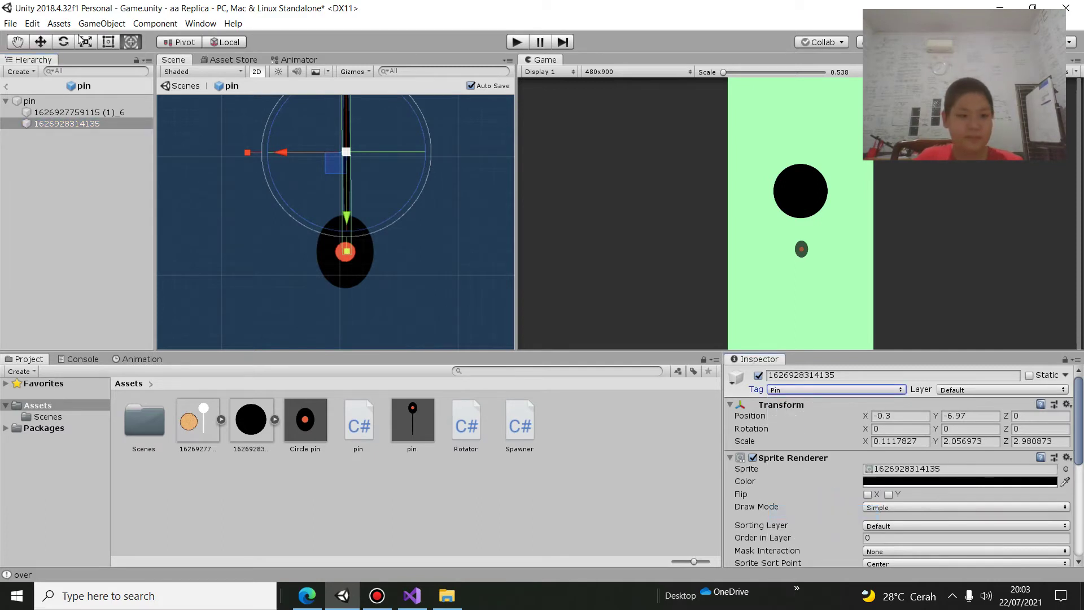
left_click(7, 85)
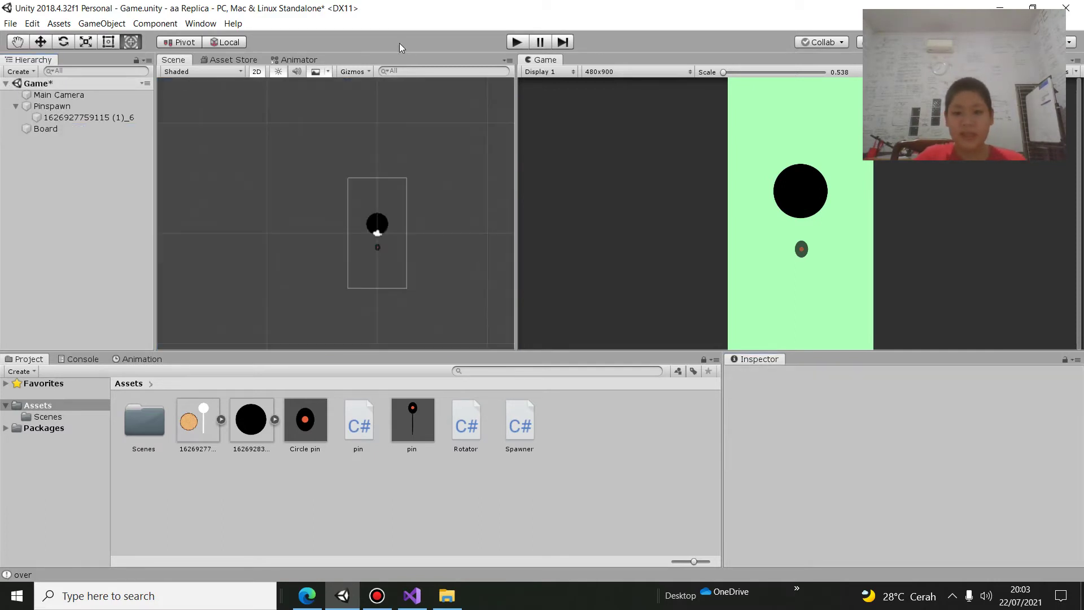
Play-test the game, firing about fourteen pins to ring the circle, then stop Play mode
left_click(508, 43)
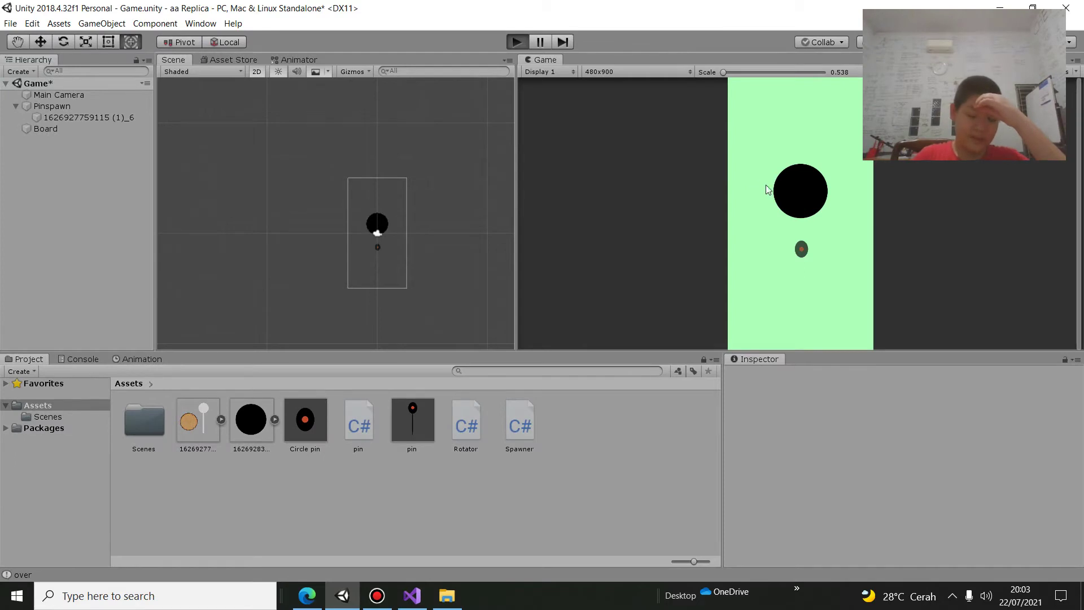
left_click(811, 188)
left_click(811, 186)
left_click(810, 186)
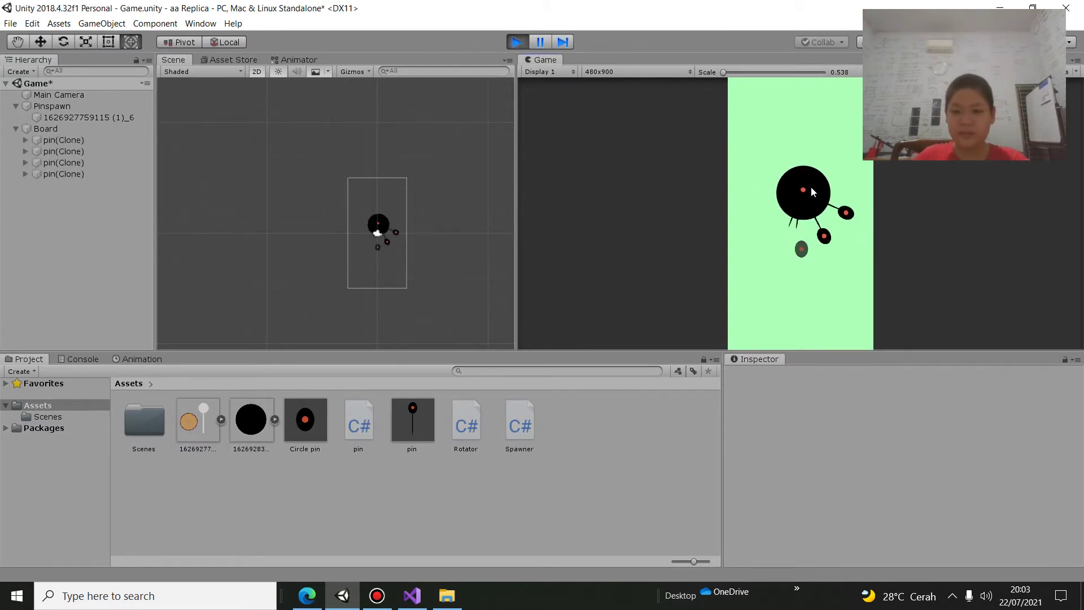
left_click(810, 186)
left_click(810, 186)
left_click(810, 187)
left_click(811, 187)
left_click(811, 186)
left_click(811, 187)
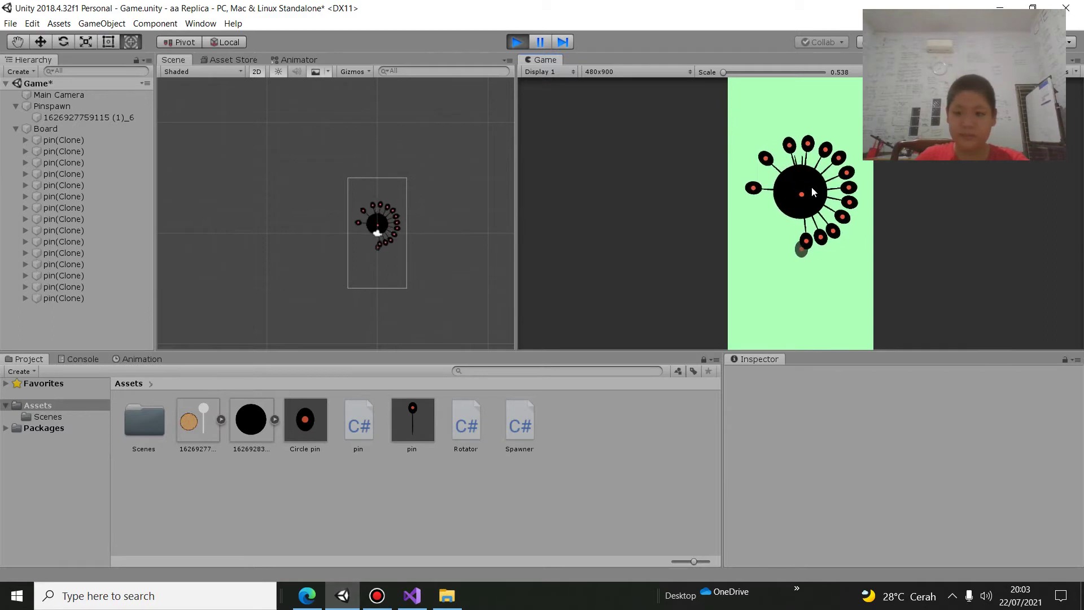
left_click(811, 186)
left_click(811, 186)
left_click(811, 186)
left_click(811, 186)
left_click(812, 186)
left_click(810, 186)
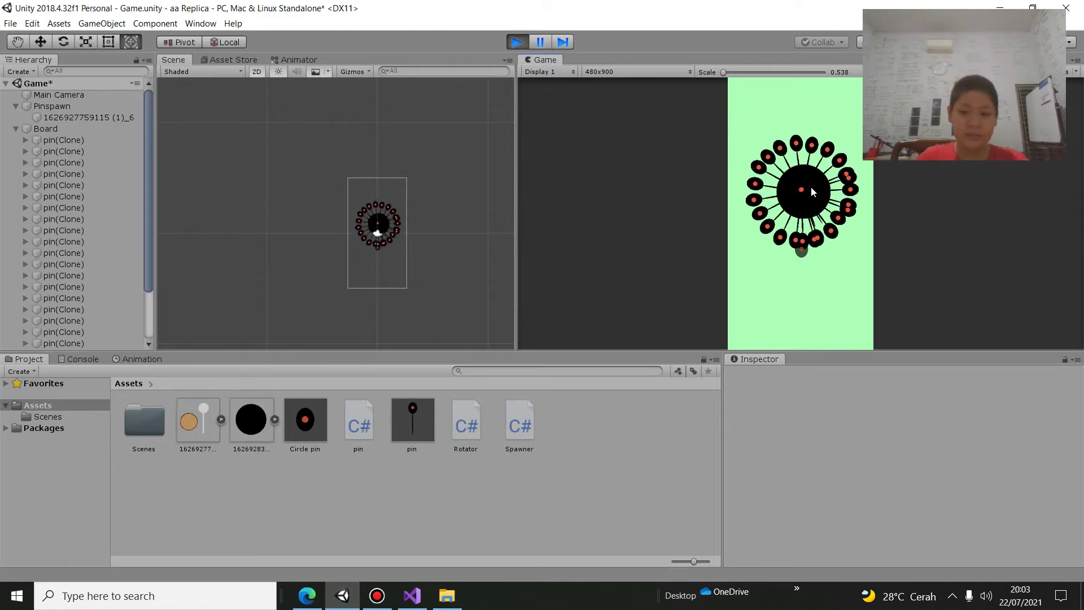
left_click(811, 187)
left_click(810, 186)
left_click(811, 186)
left_click(811, 186)
left_click(808, 186)
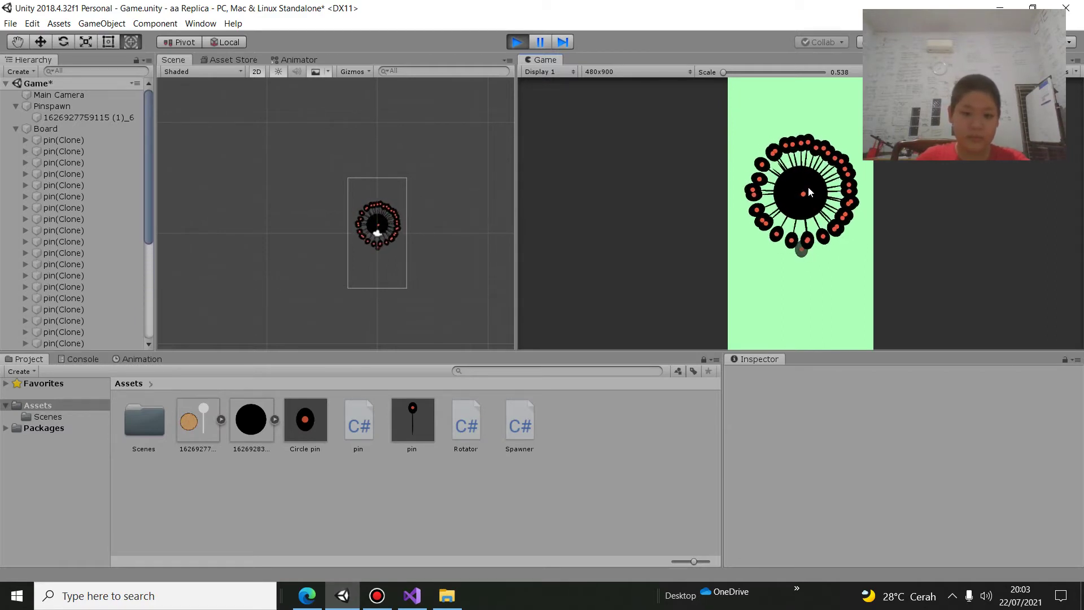
left_click(512, 45)
Strip the angle brackets so pin.cs logs plain "GAME OVER", save, and return to Unity
left_click(412, 595)
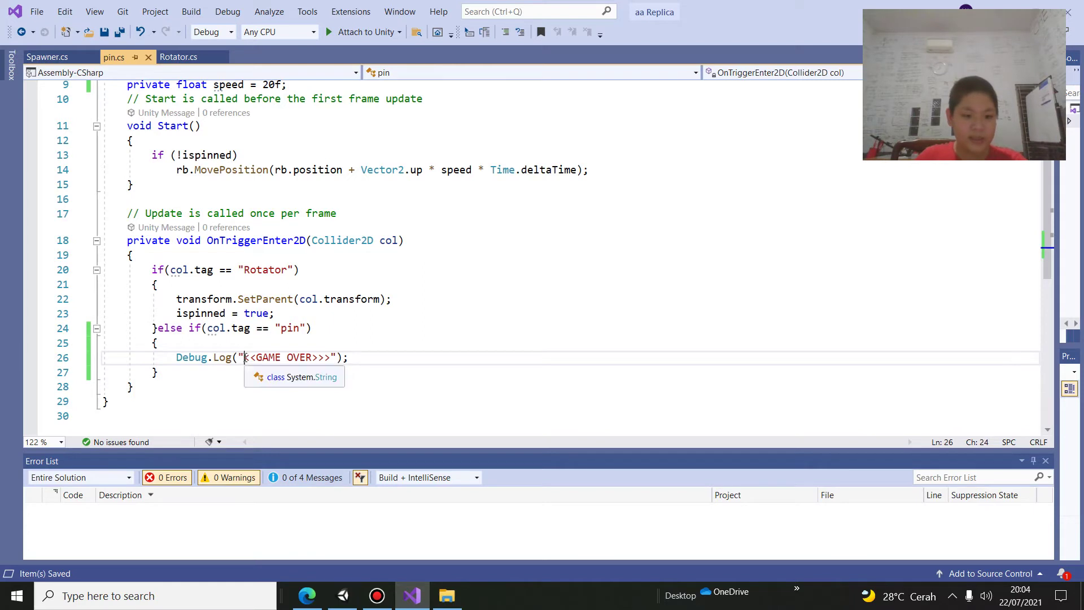
left_click_drag(244, 357, 312, 358)
key("BackSpace")
key("BackSpace")
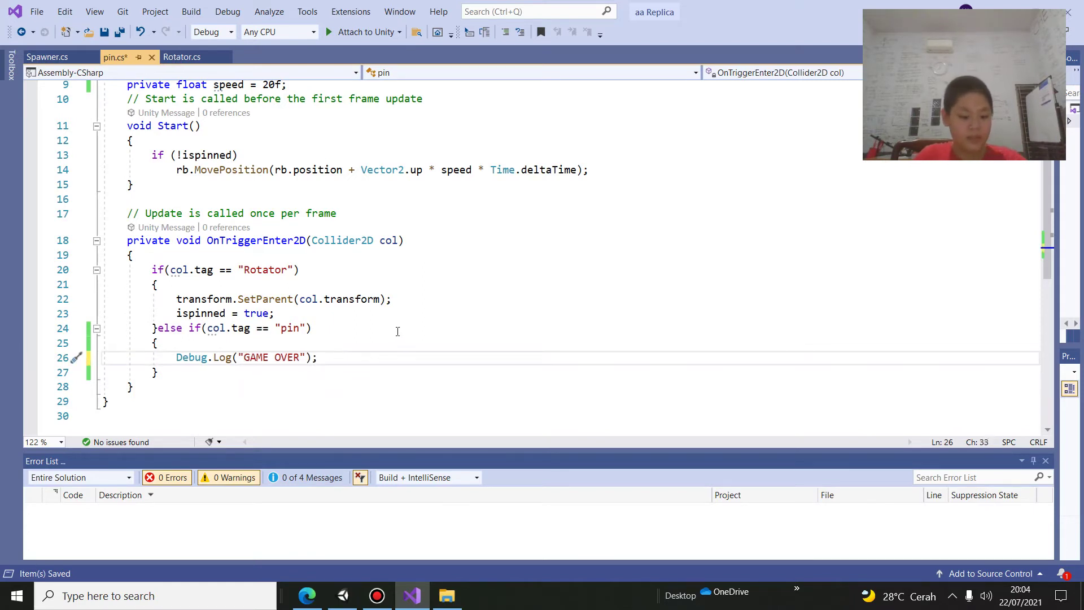
key("ctrl+s")
left_click(342, 595)
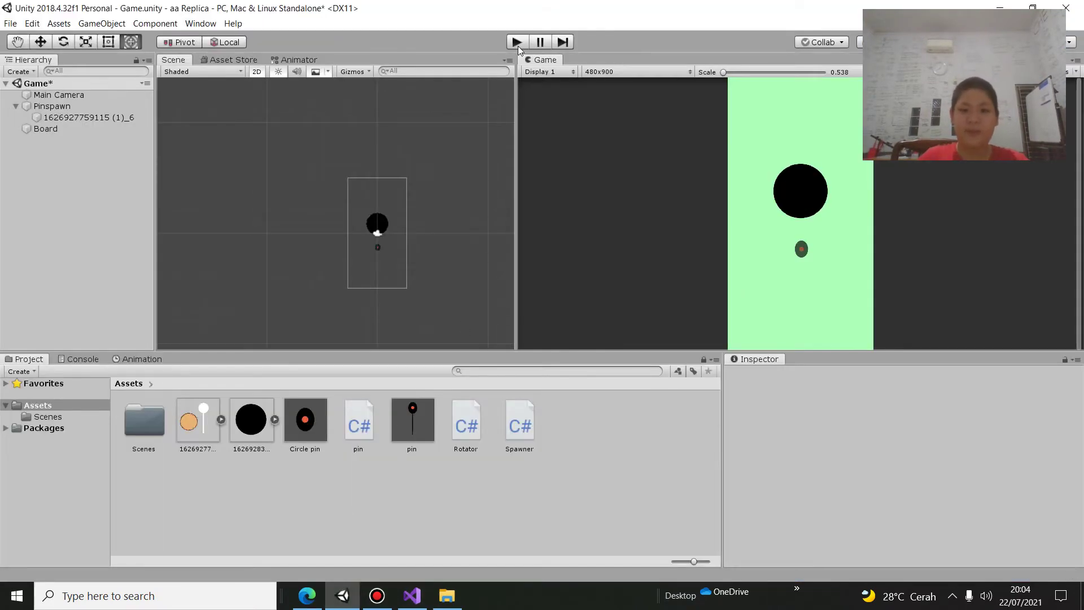
Play-test with ten rapid shots at the circle, stop, and bring pin.cs up in Visual Studio
left_click(517, 46)
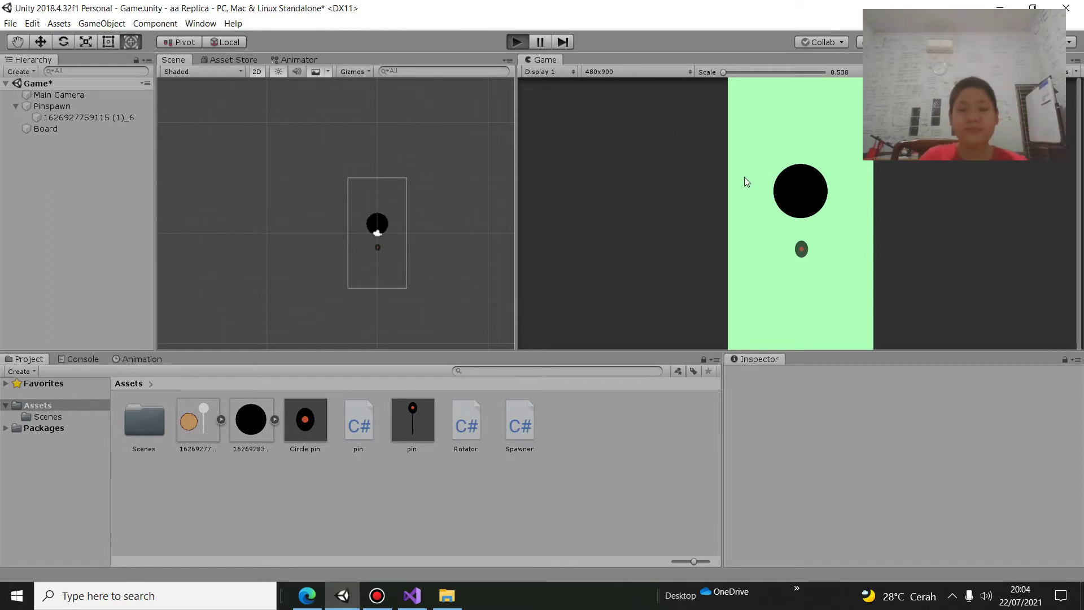
left_click(801, 225)
left_click(802, 226)
left_click(801, 225)
left_click(801, 224)
left_click(800, 226)
left_click(800, 226)
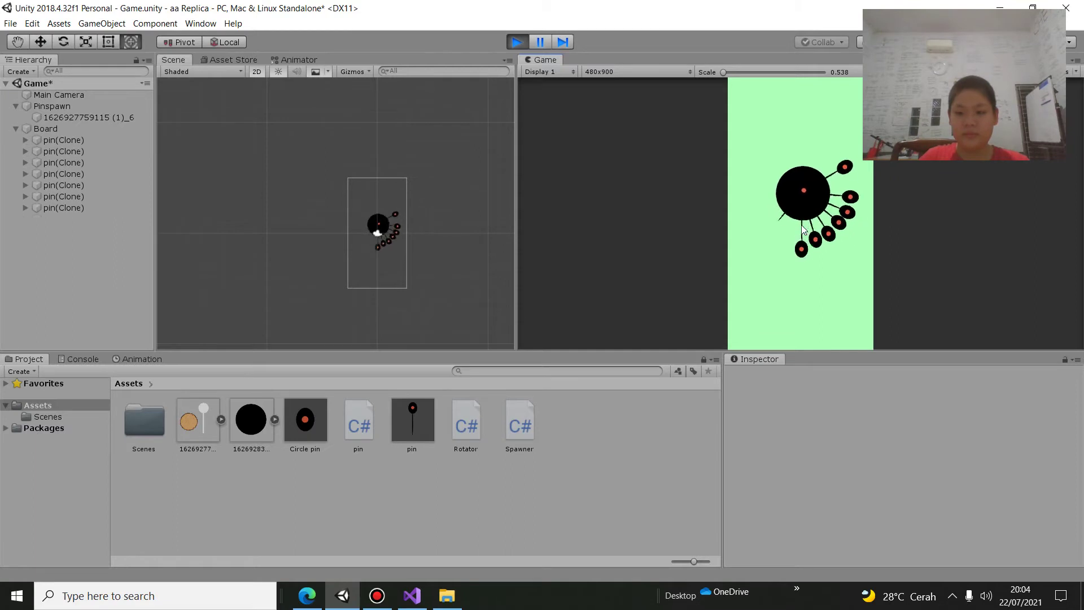
left_click(801, 227)
left_click(801, 228)
left_click(802, 228)
left_click(802, 228)
left_click(802, 228)
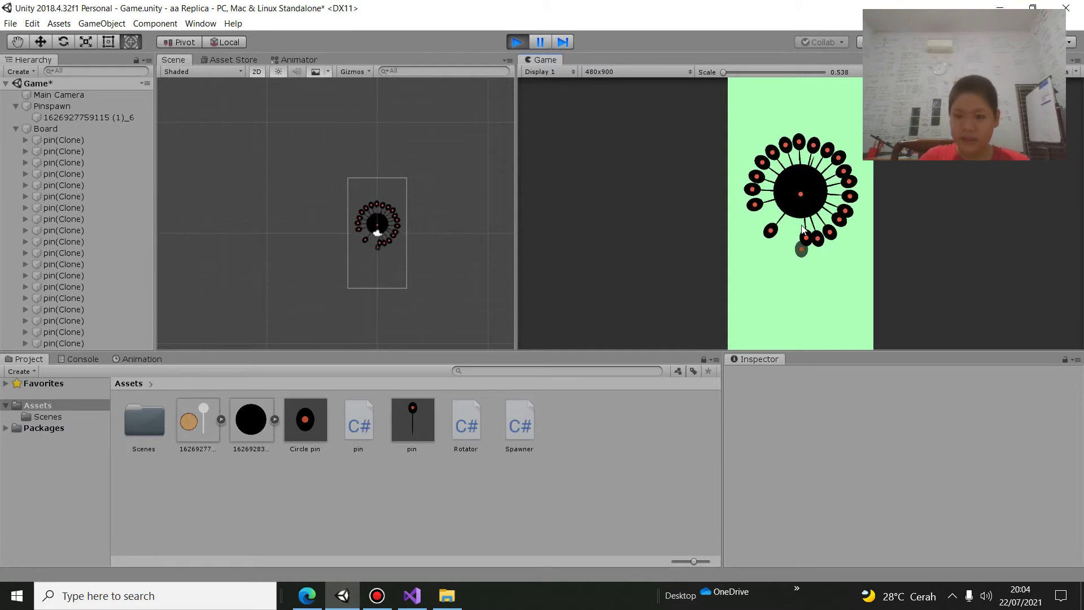
left_click(802, 227)
left_click(802, 227)
left_click(802, 227)
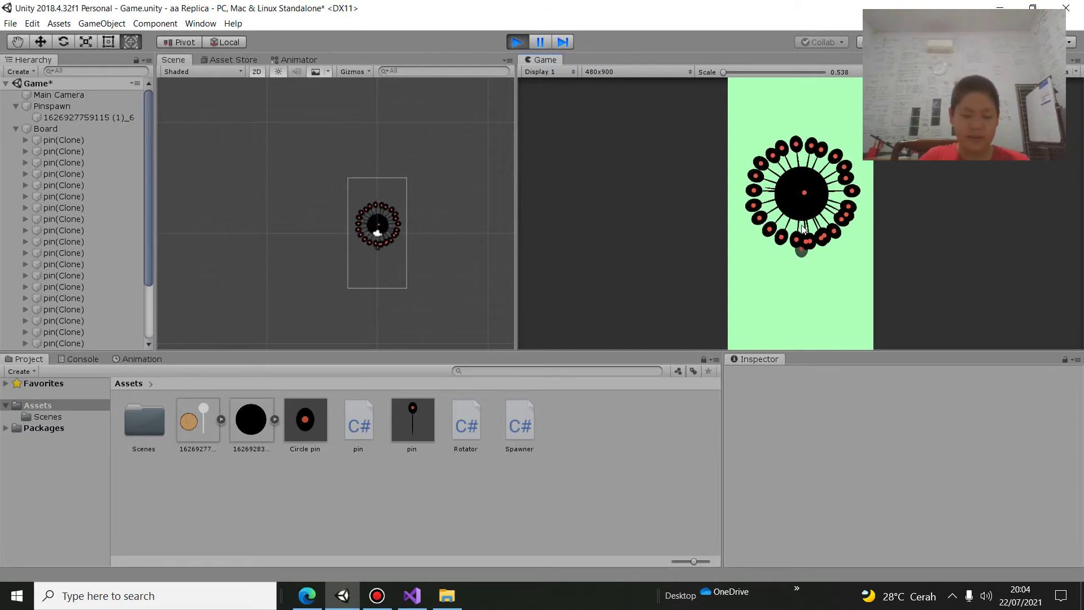
left_click(518, 42)
left_click(410, 601)
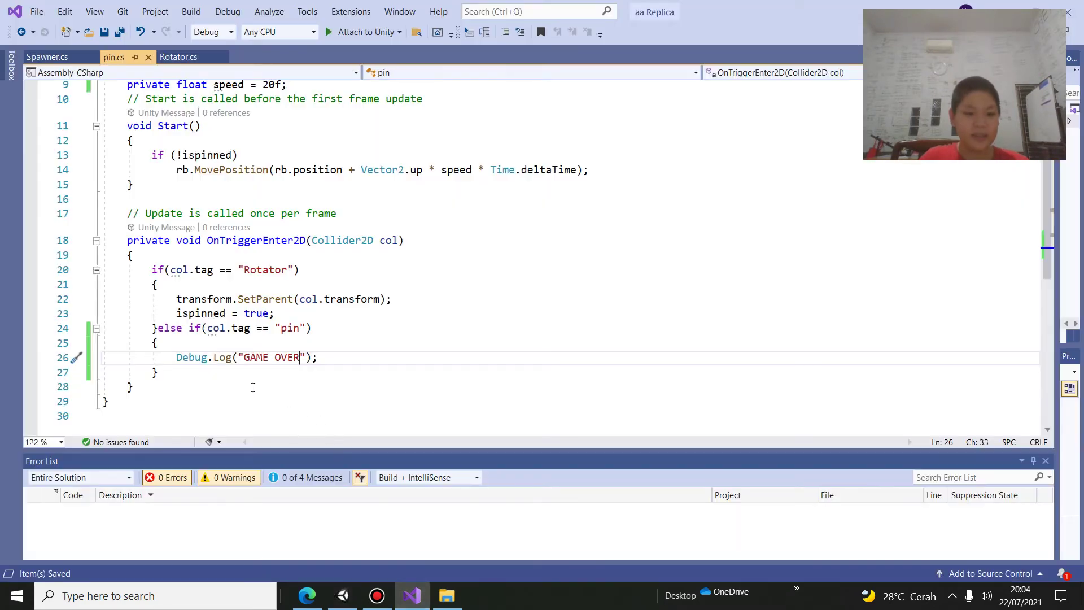
Move the tag check after else onto its own line, save, then undo the tag edits
left_click(184, 329)
key("Return")
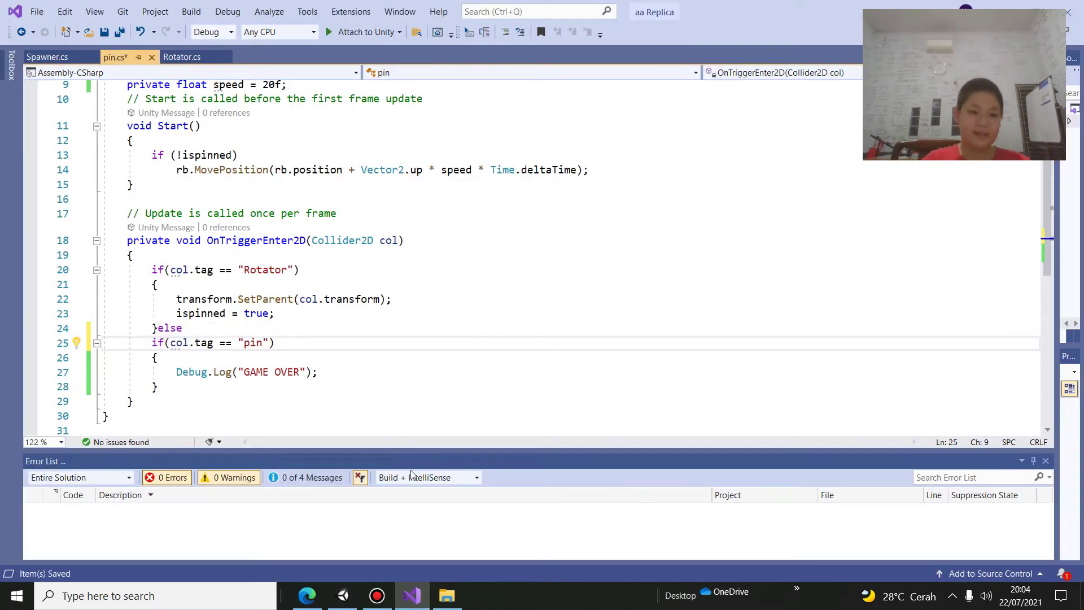
key("ctrl+s")
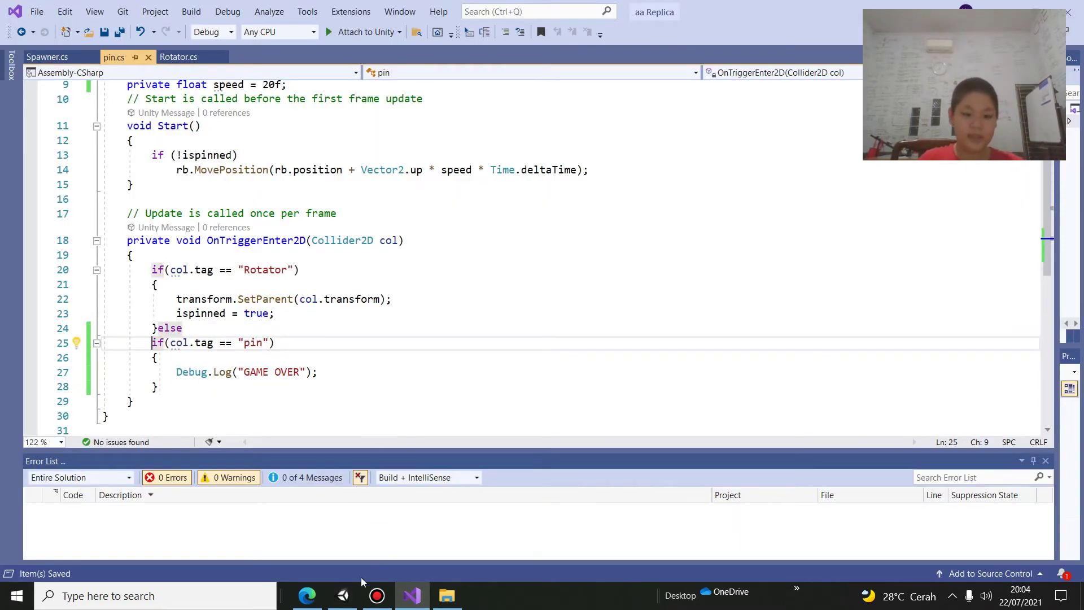
left_click(342, 597)
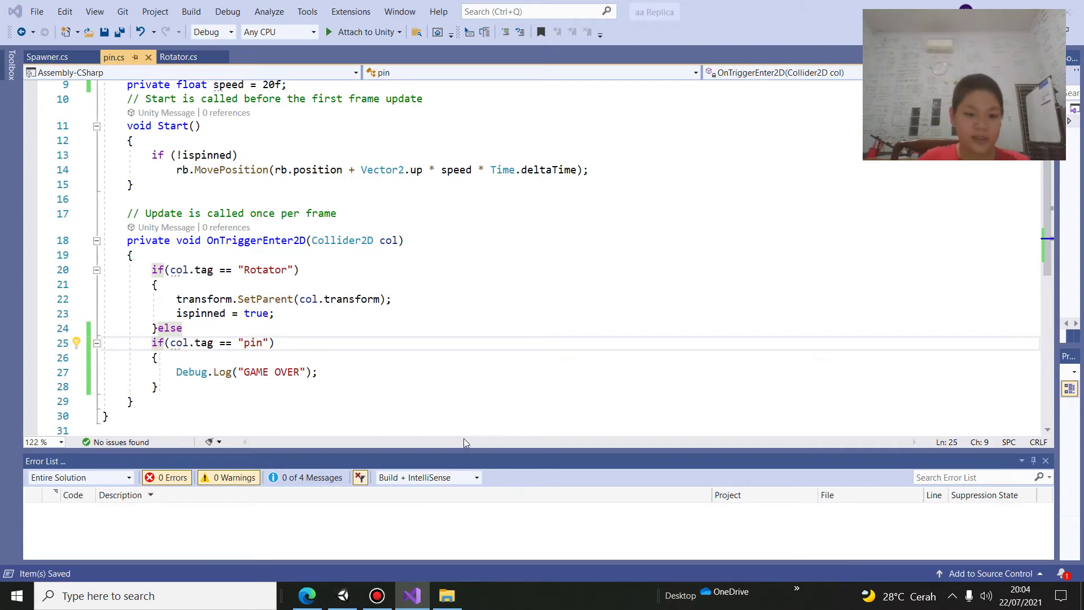
left_click_drag(244, 343, 250, 343)
type("P")
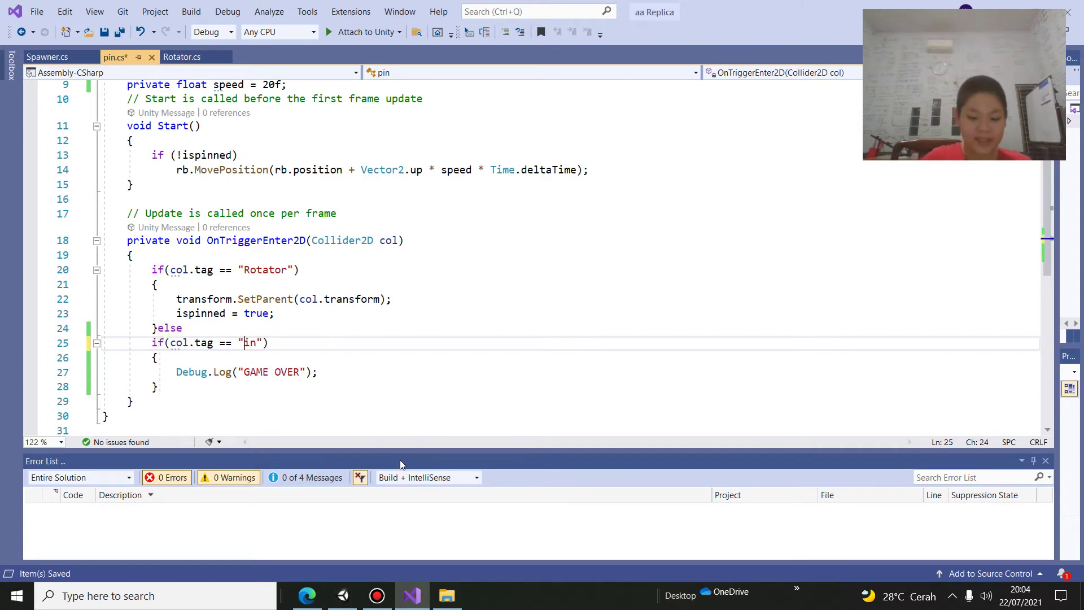
key("ctrl+z")
key("ctrl+z")
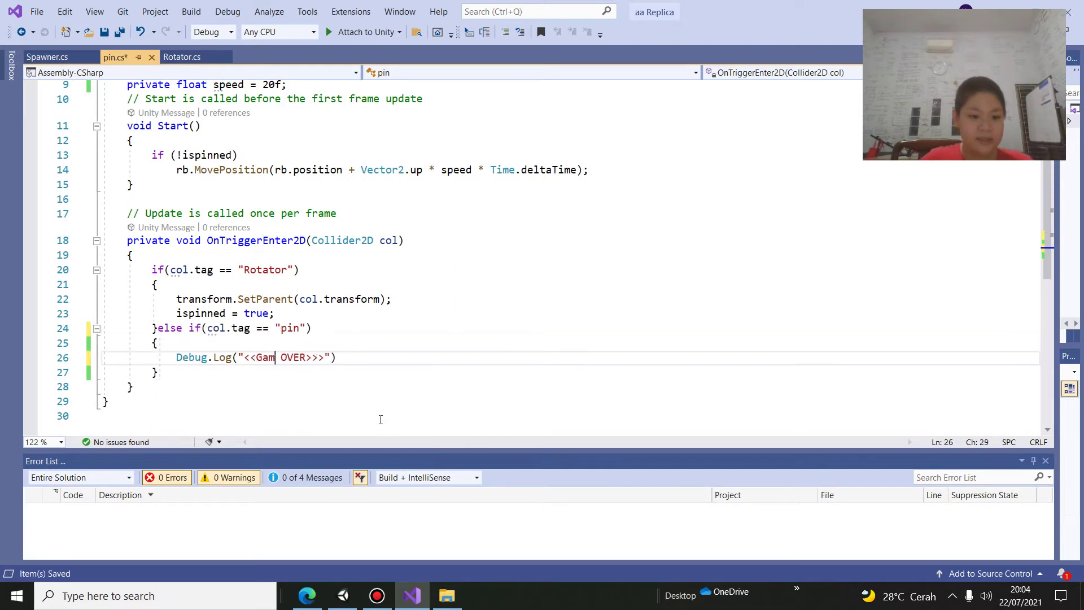
key("ctrl+z")
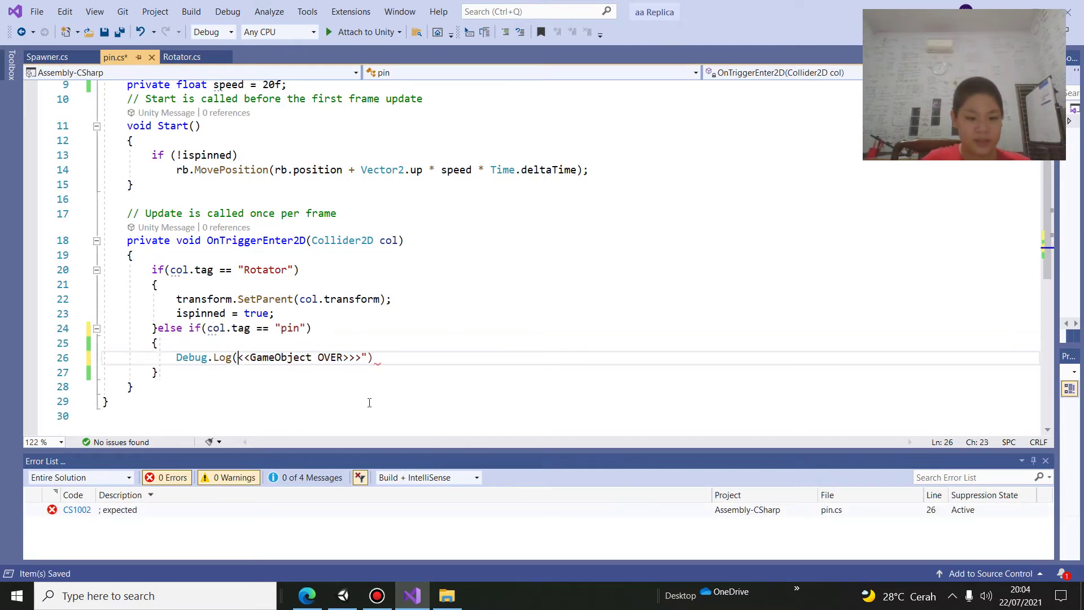
Rewrite the Debug.Log message to "<<Game OVER>>>" in OnTriggerEnter2D
mouse_move(311, 363)
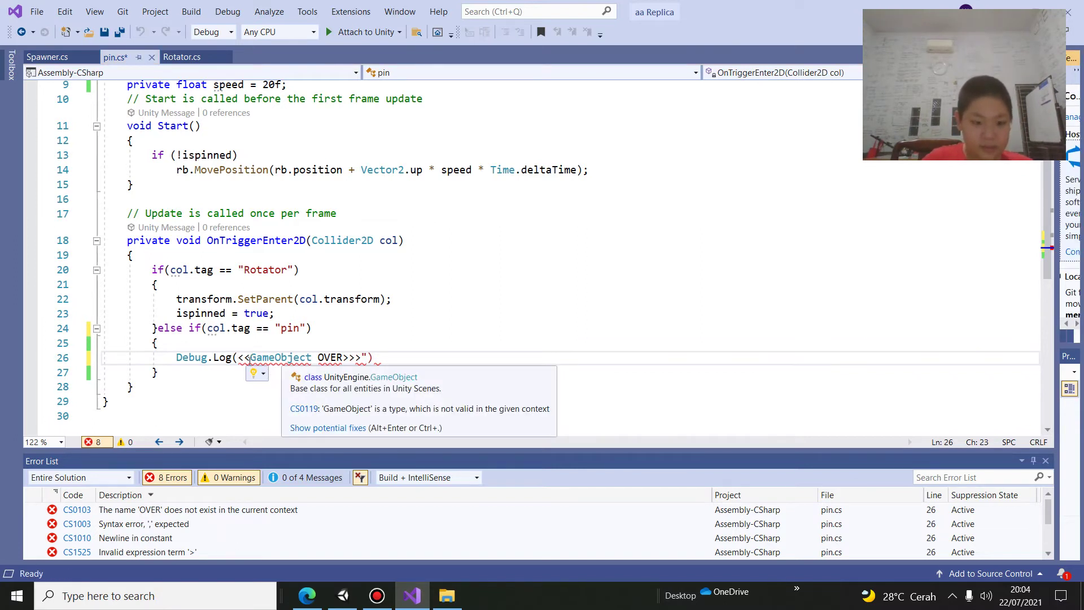
left_click(250, 361)
type("\"")
key("BackSpace")
key("BackSpace")
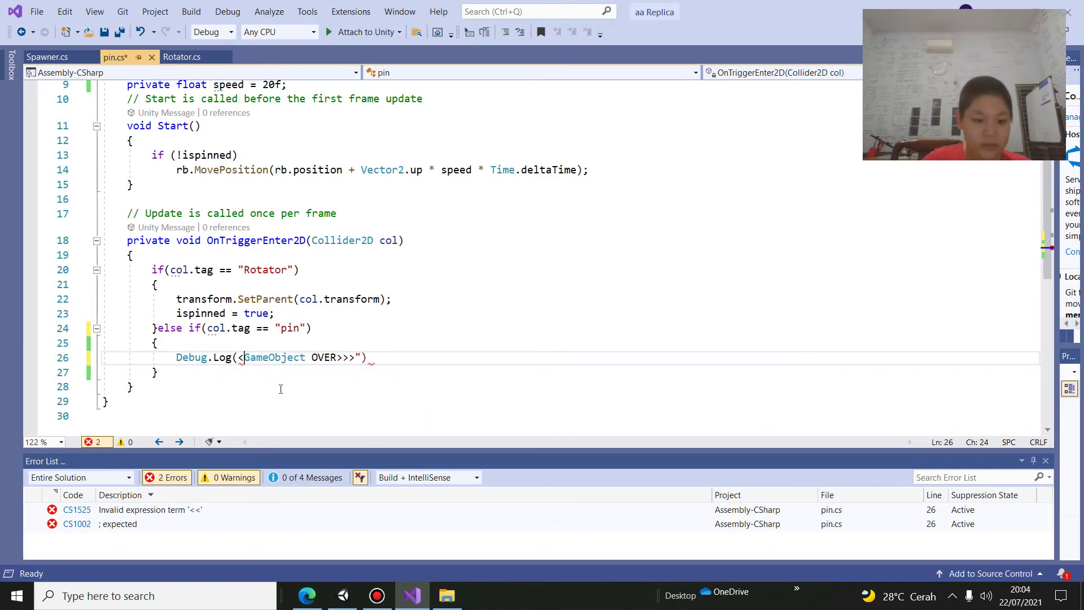
key("BackSpace")
type("\"")
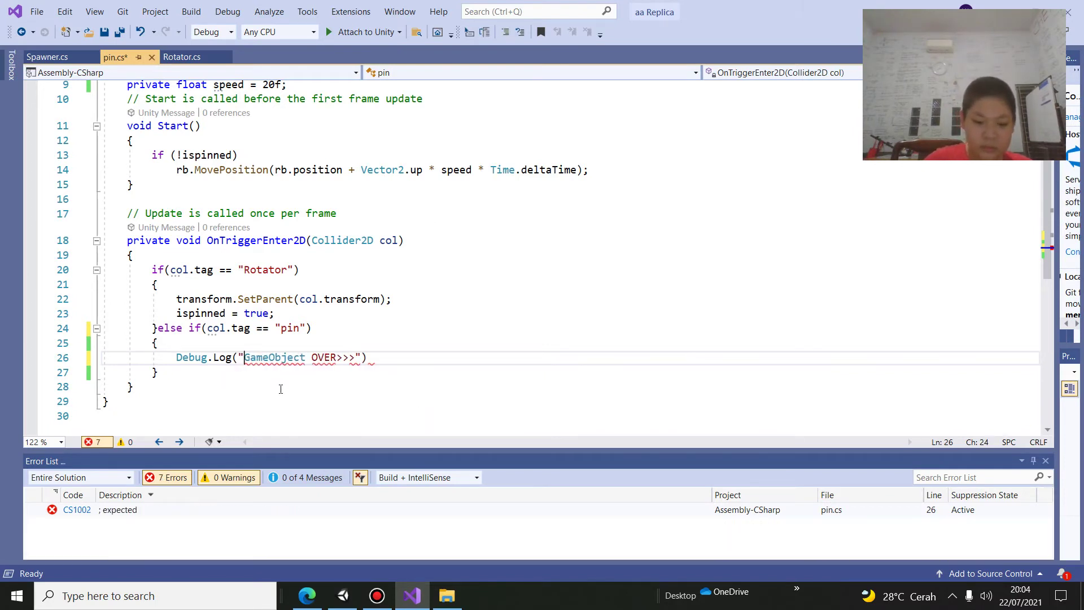
type("<<")
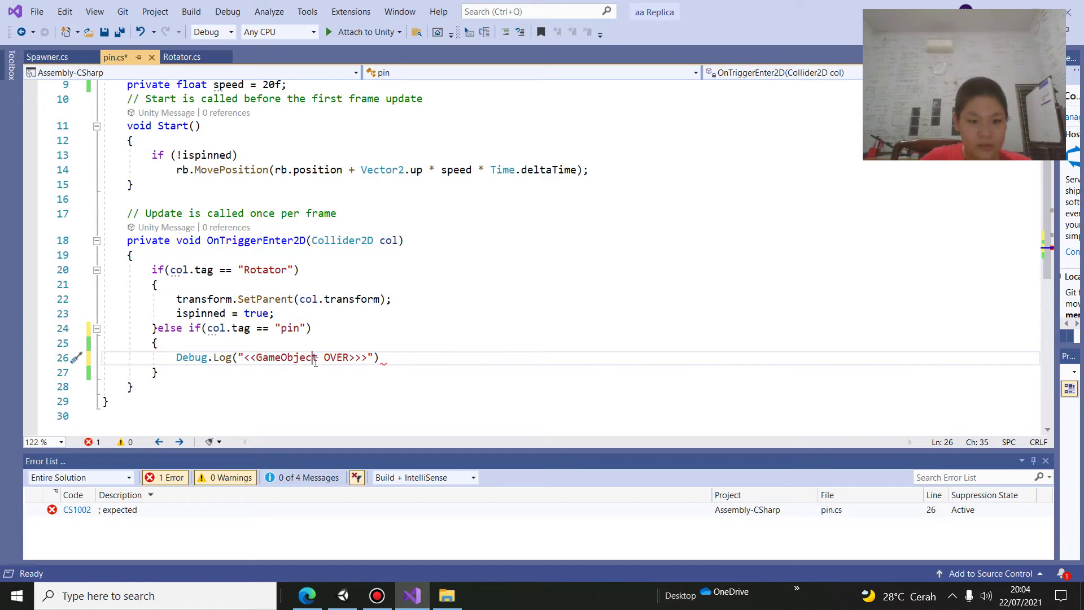
key("BackSpace")
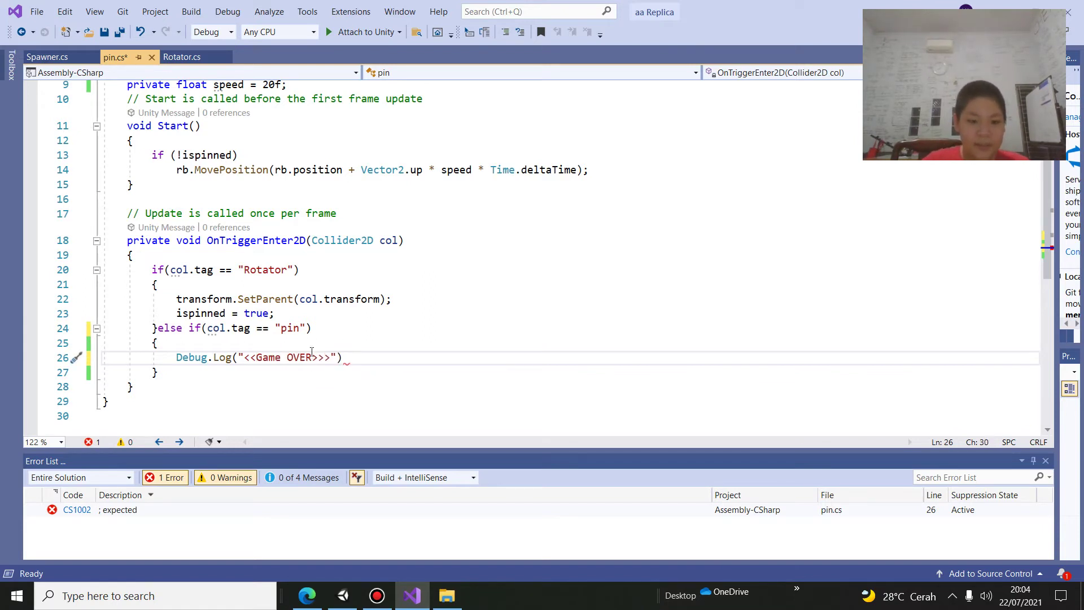
Fix the "Pin" tag check and restore the log line's semicolon, save pin.cs, and return to Unity
double_click(290, 328)
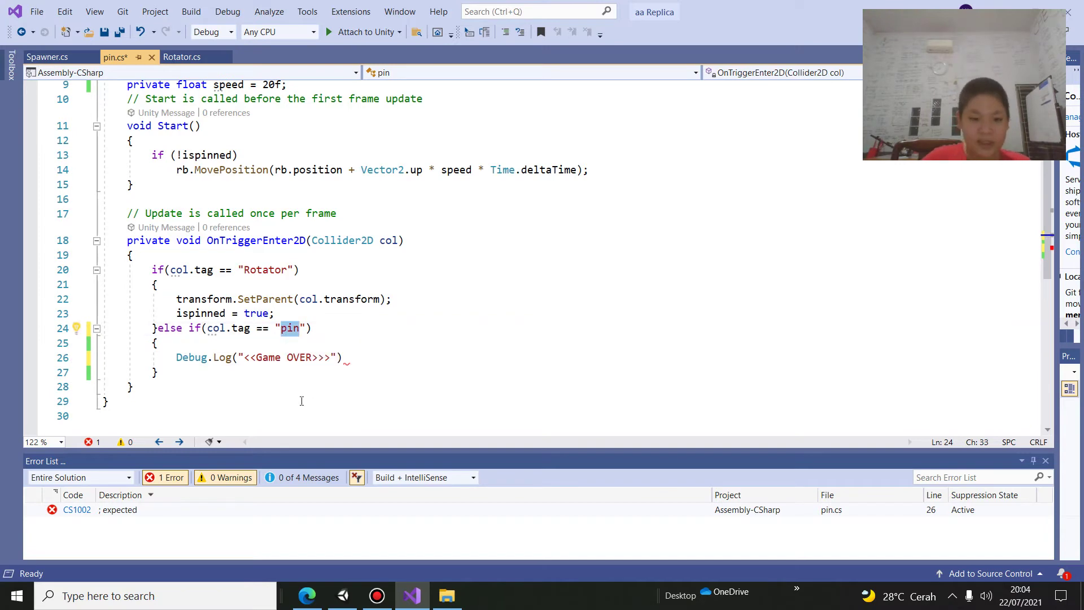
left_click(286, 330)
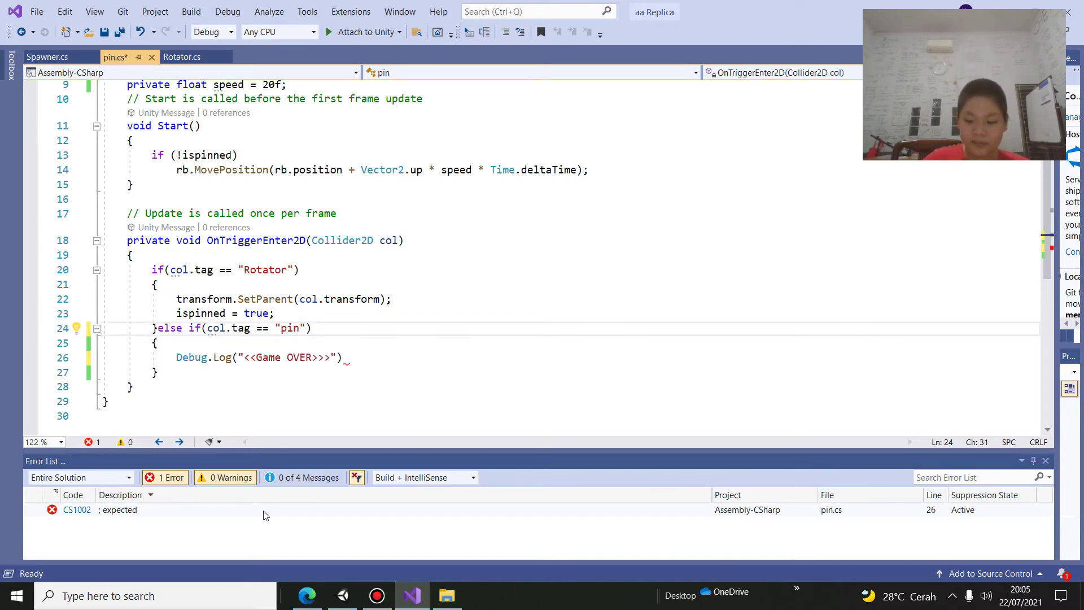
type("P")
left_click(350, 360)
type(";")
key("ctrl+s")
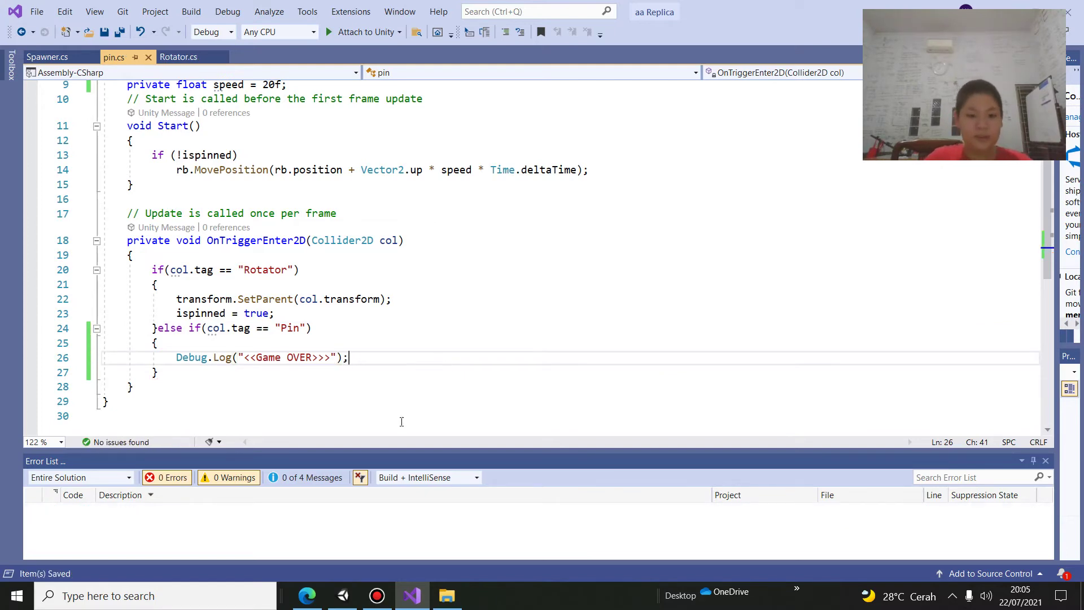
left_click(344, 595)
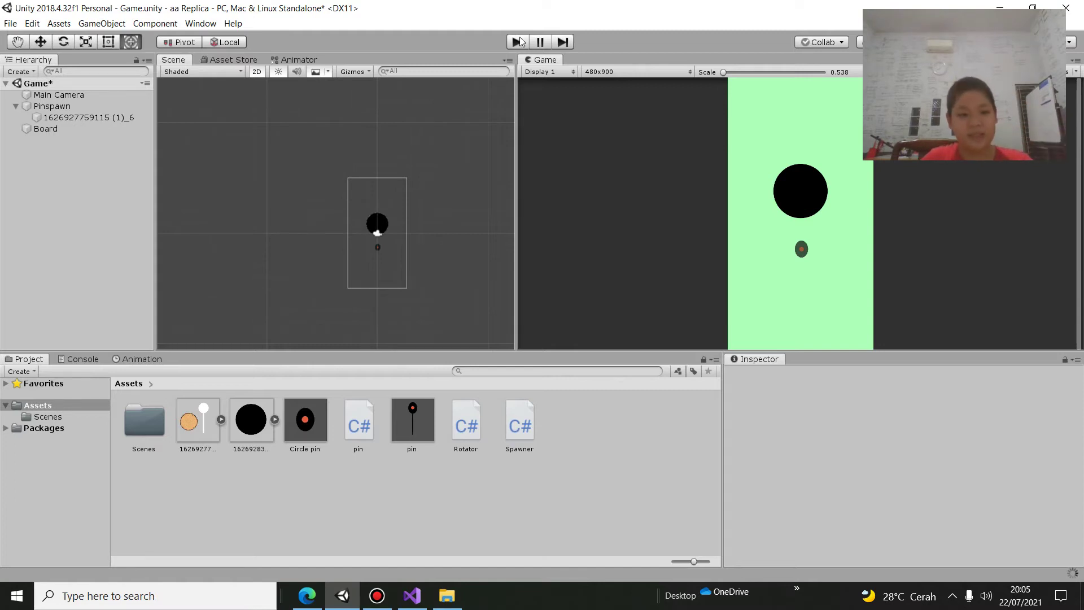
Start Play mode and fire six pins until colliding pins log "<<Game OVER>>>" in the Console
left_click(517, 43)
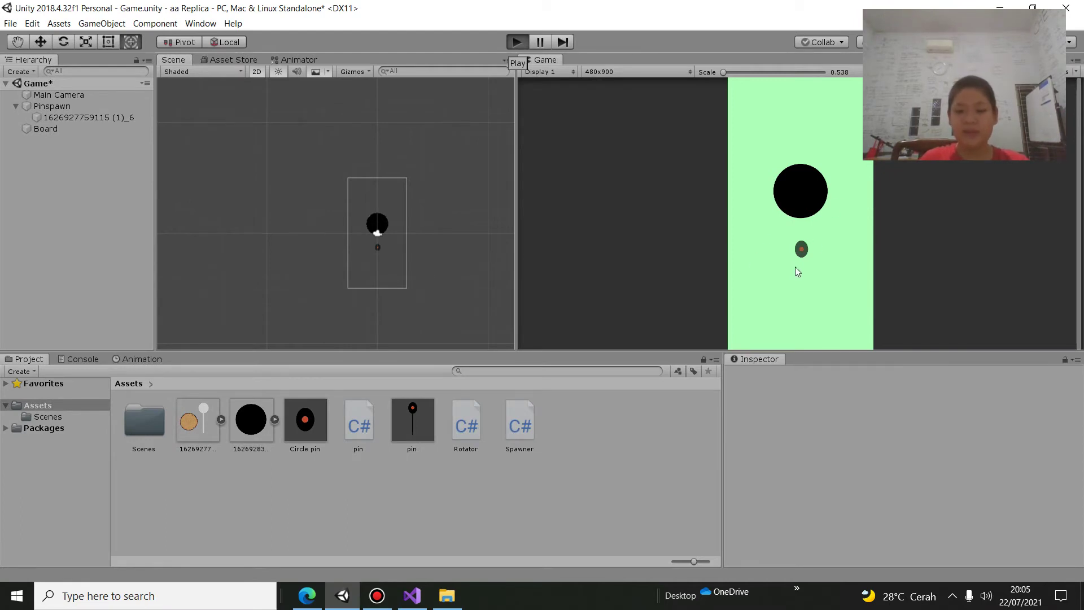
left_click(800, 228)
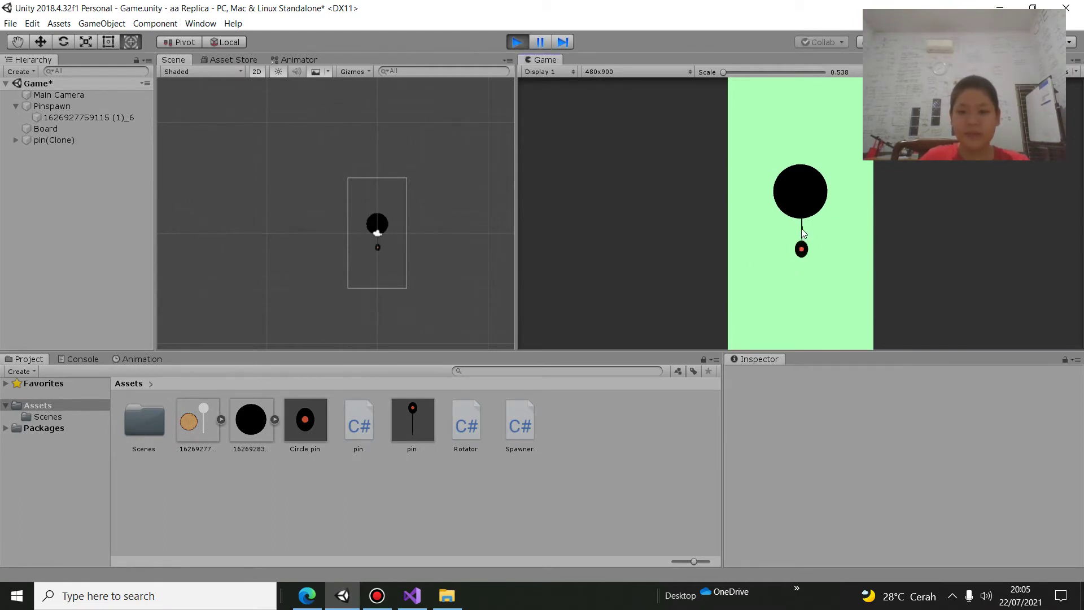
left_click(801, 228)
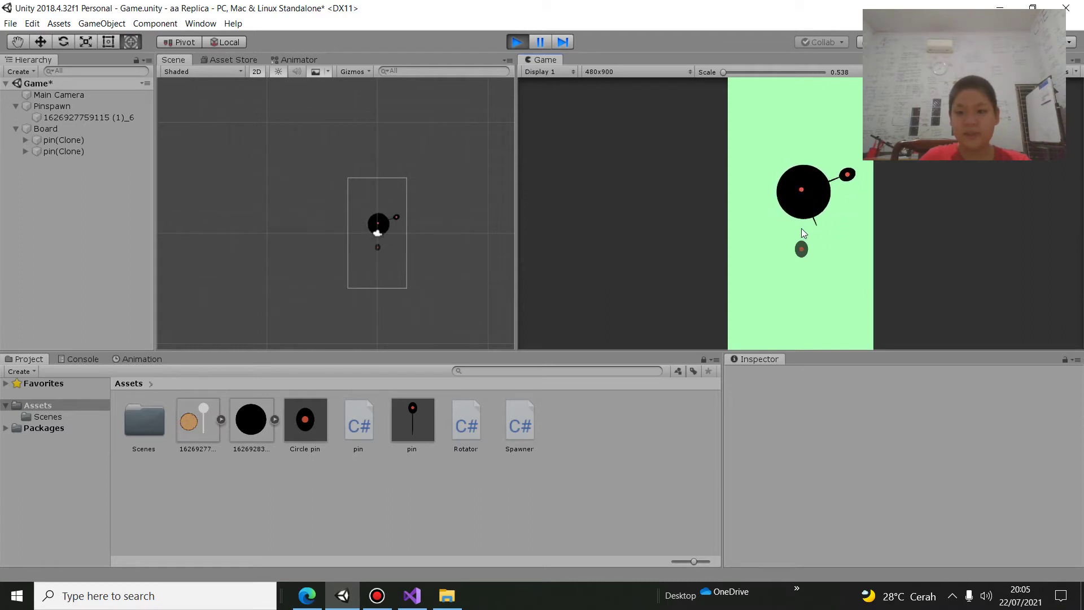
left_click(801, 228)
left_click(801, 229)
left_click(801, 228)
left_click(801, 228)
left_click(801, 228)
left_click(802, 231)
left_click(802, 232)
left_click(802, 232)
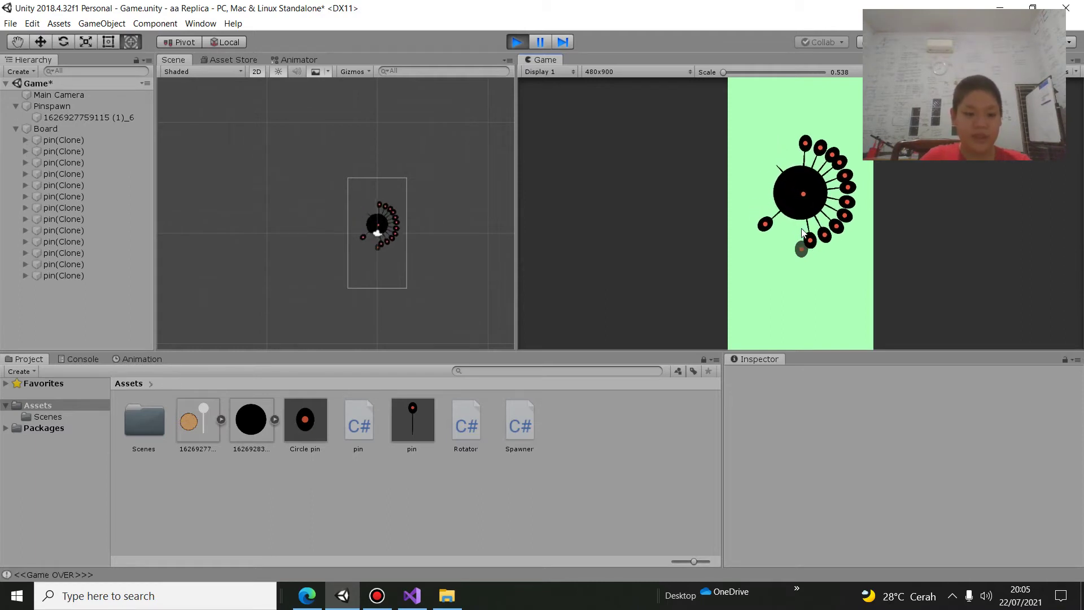
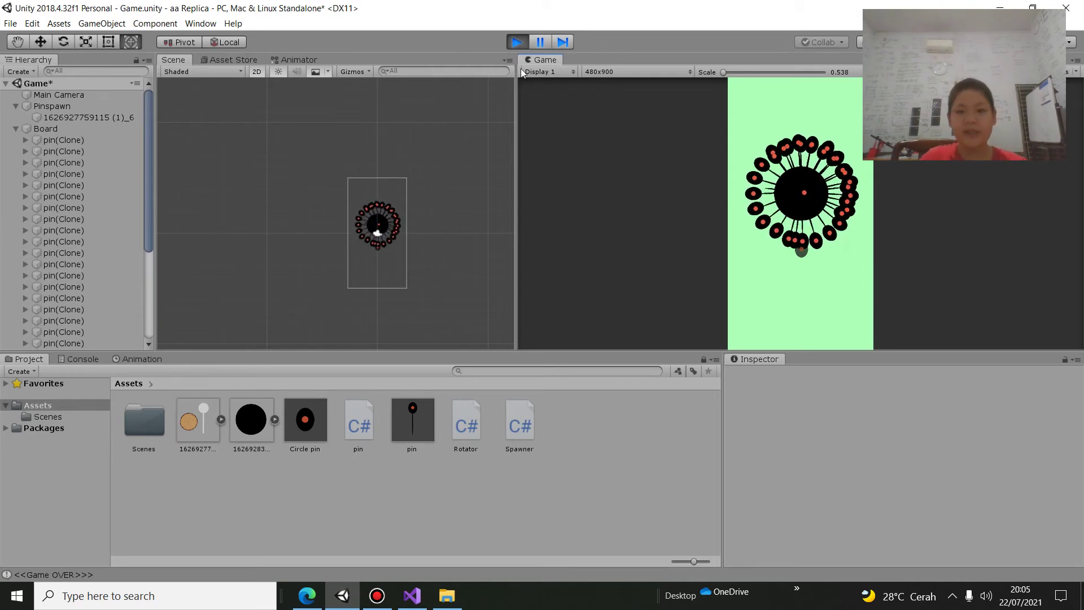
Stop the running game and collapse Pinspawn's children in the Hierarchy
left_click(516, 42)
scroll(384, 188, "down", 1)
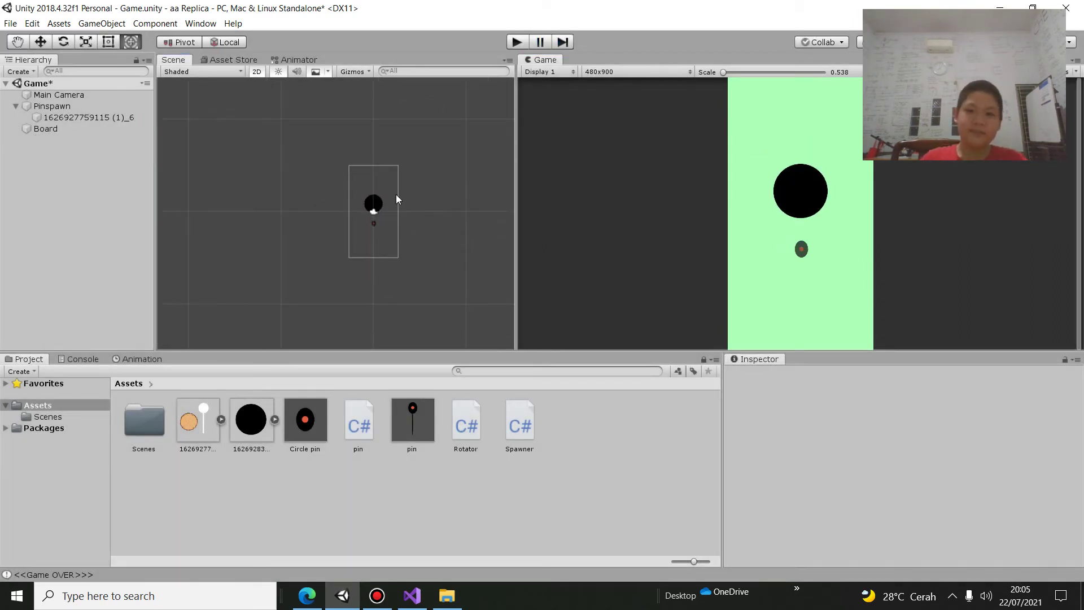
scroll(395, 194, "up", 3)
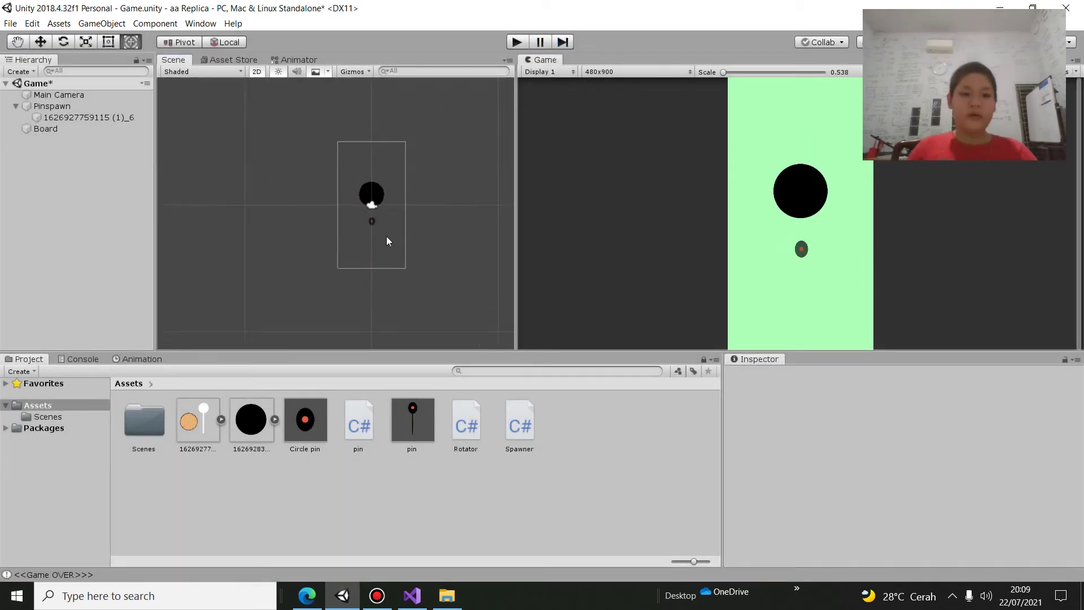
left_click(16, 107)
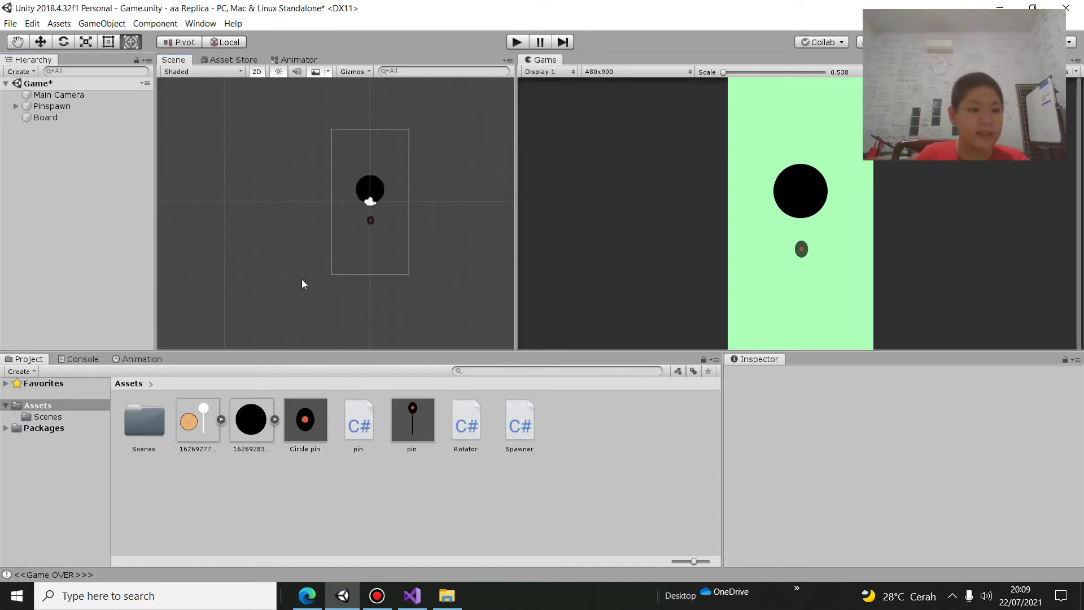
In the Assets folder, check the first sprite's import settings, then deselect it
left_click(12, 404)
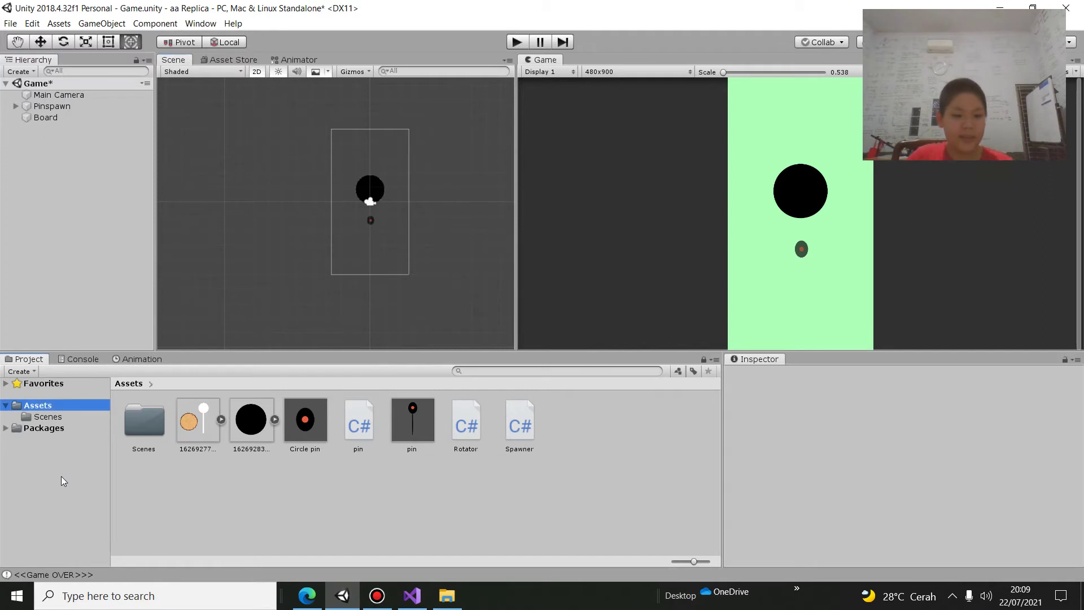
left_click(205, 425)
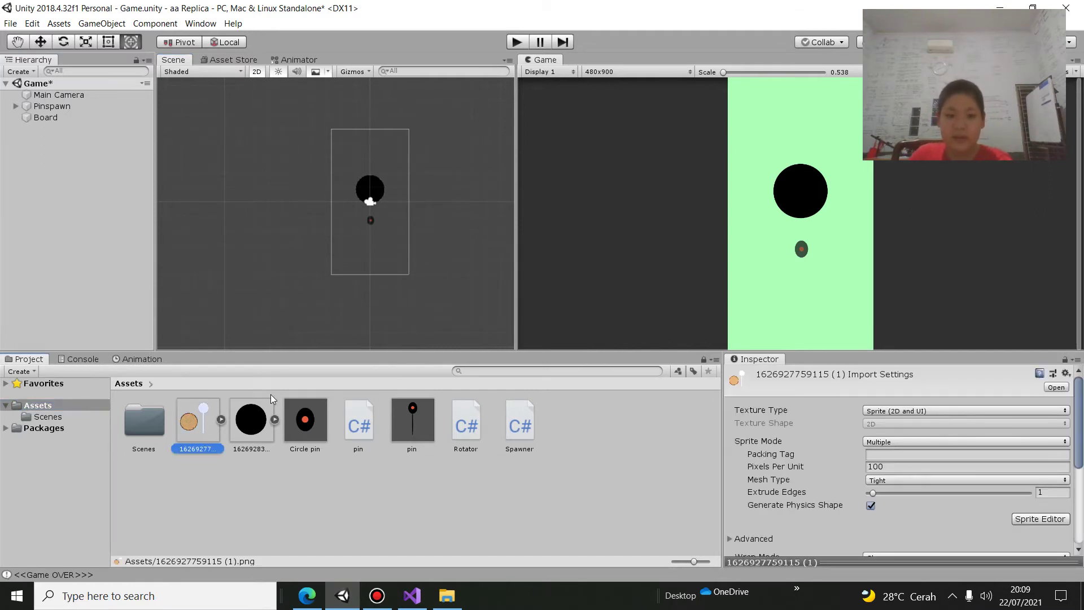
left_click(229, 345)
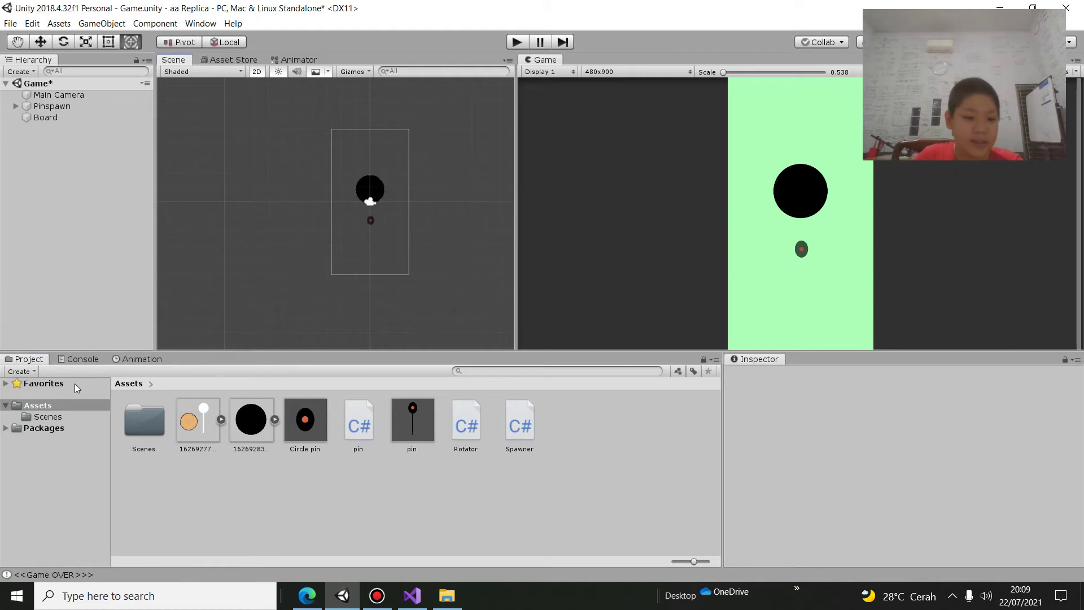
Create a new folder in Assets named Script
left_click(17, 372)
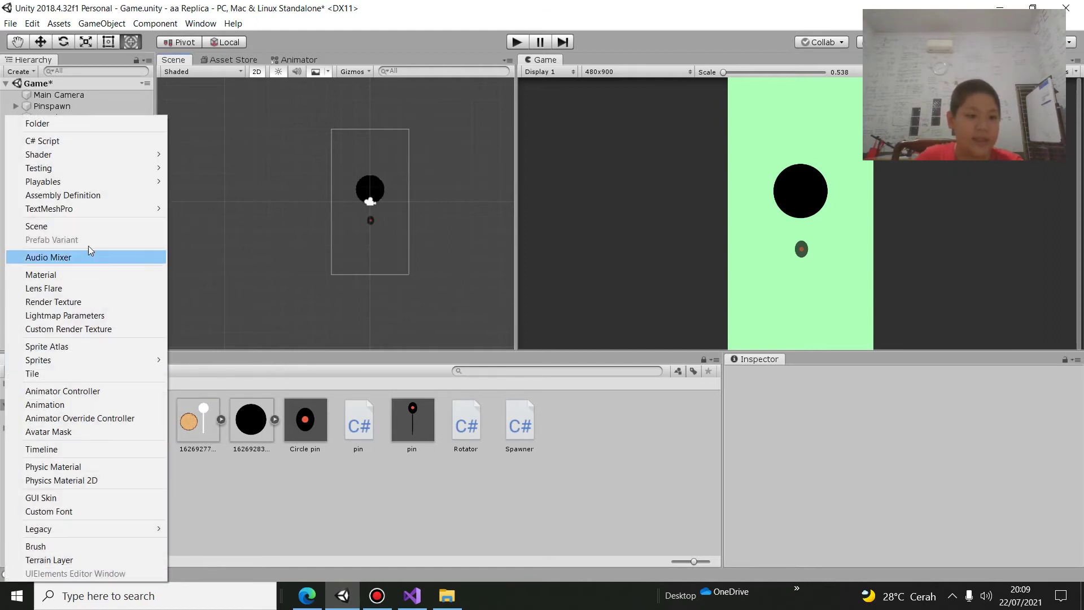
left_click(90, 127)
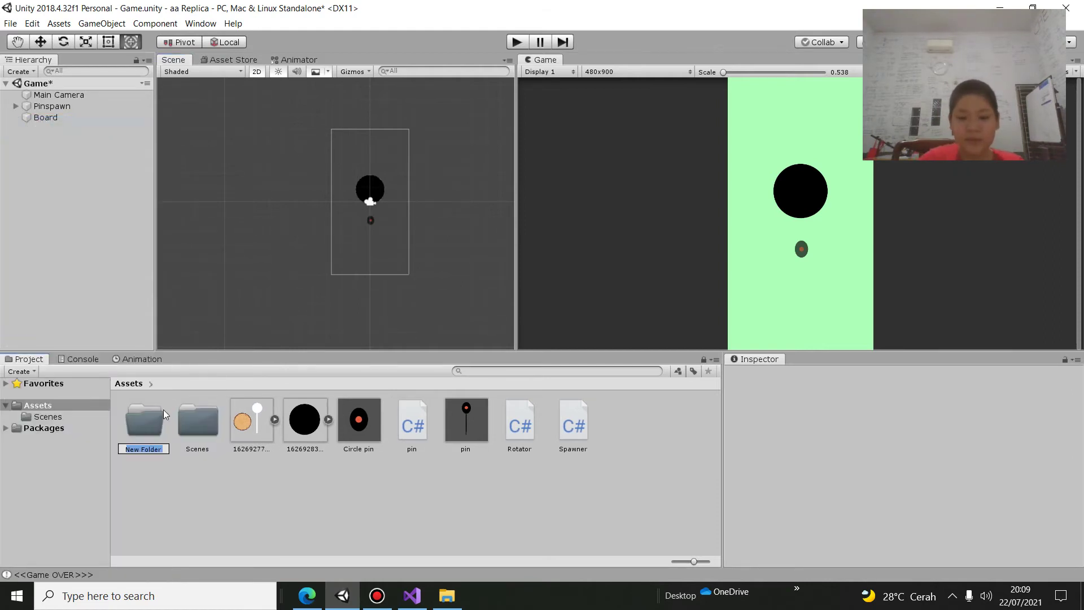
key("BackSpace")
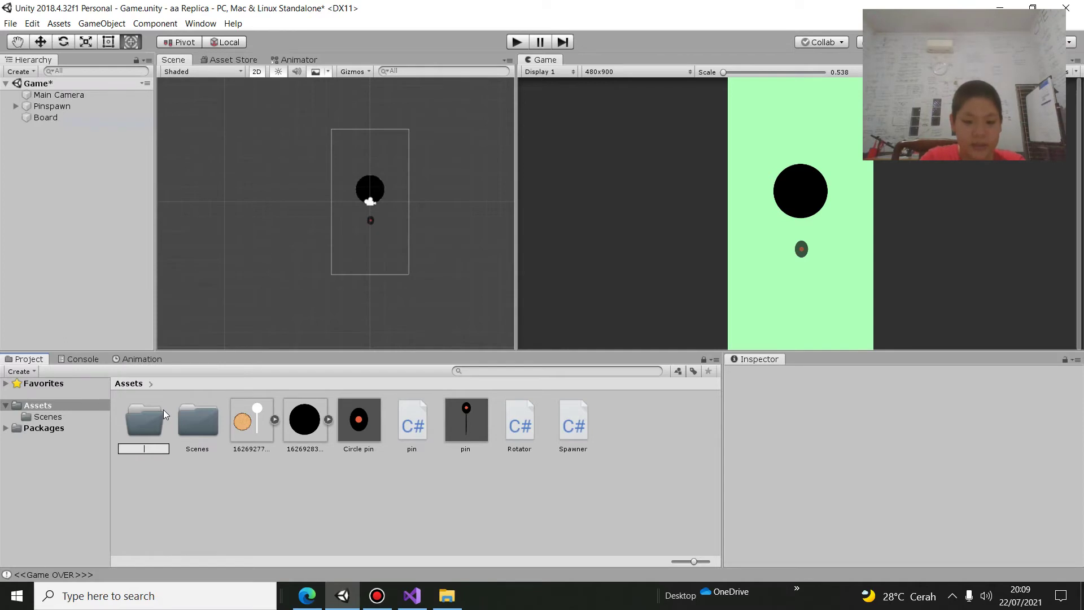
type("Sc")
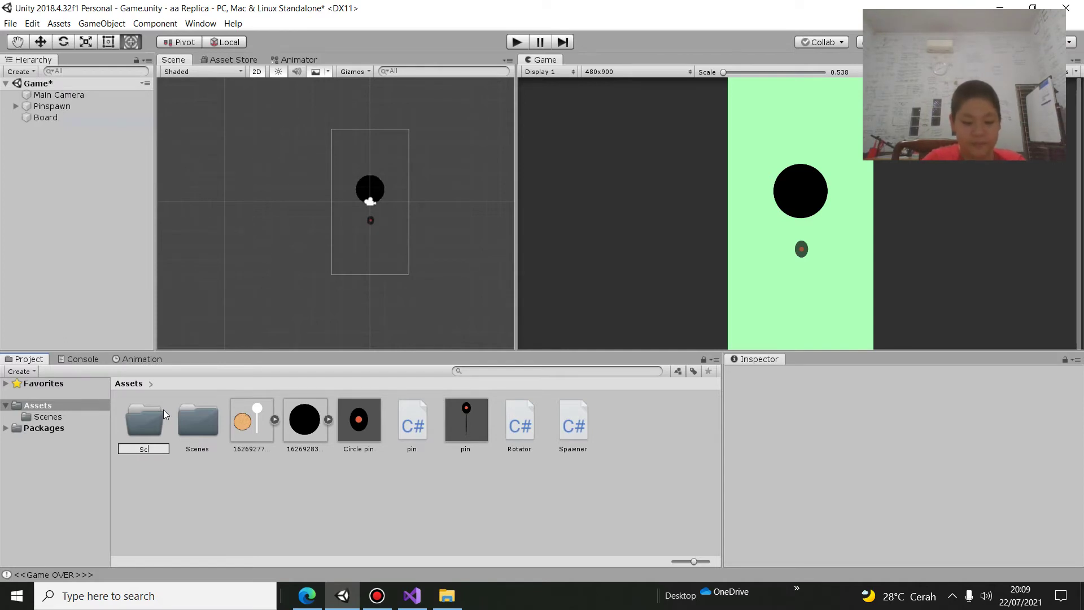
type("ript")
key("Return")
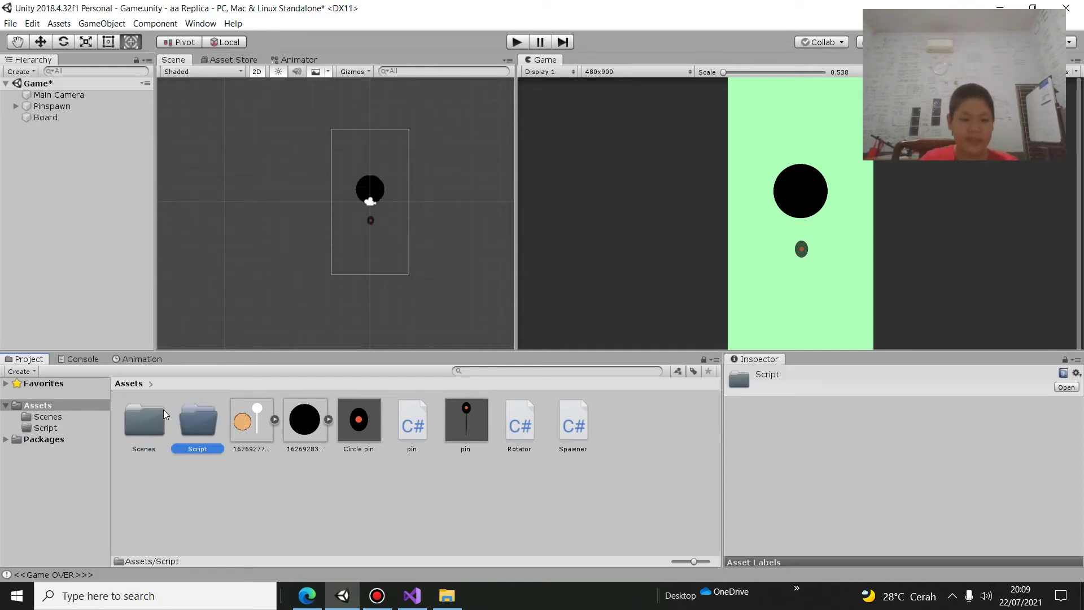
Move the pin, Rotator and Spawner scripts into the Script folder
left_click(574, 426)
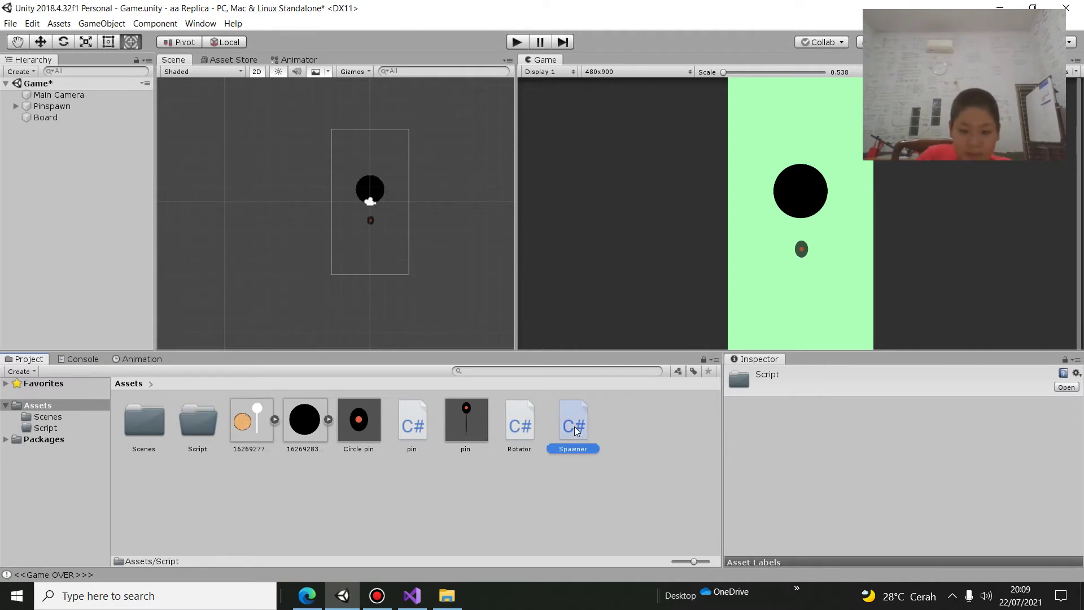
left_click(512, 428, "ctrl")
left_click(414, 426, "ctrl")
mouse_move(414, 425)
left_mouse_down()
mouse_move(304, 500)
mouse_move(203, 432)
left_mouse_up()
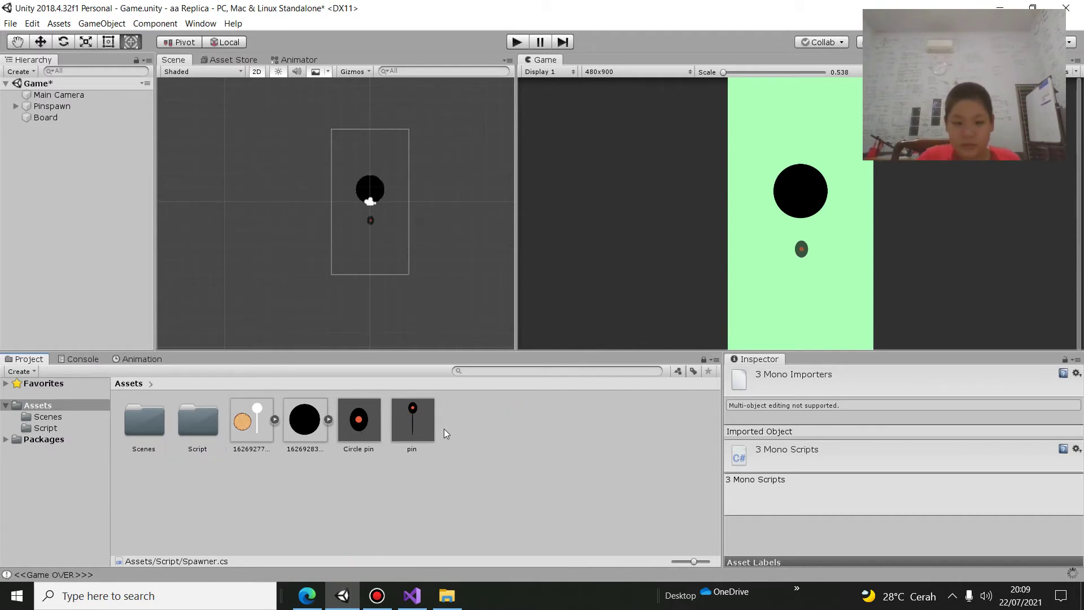
Open the pin prefab for editing
left_click(413, 429)
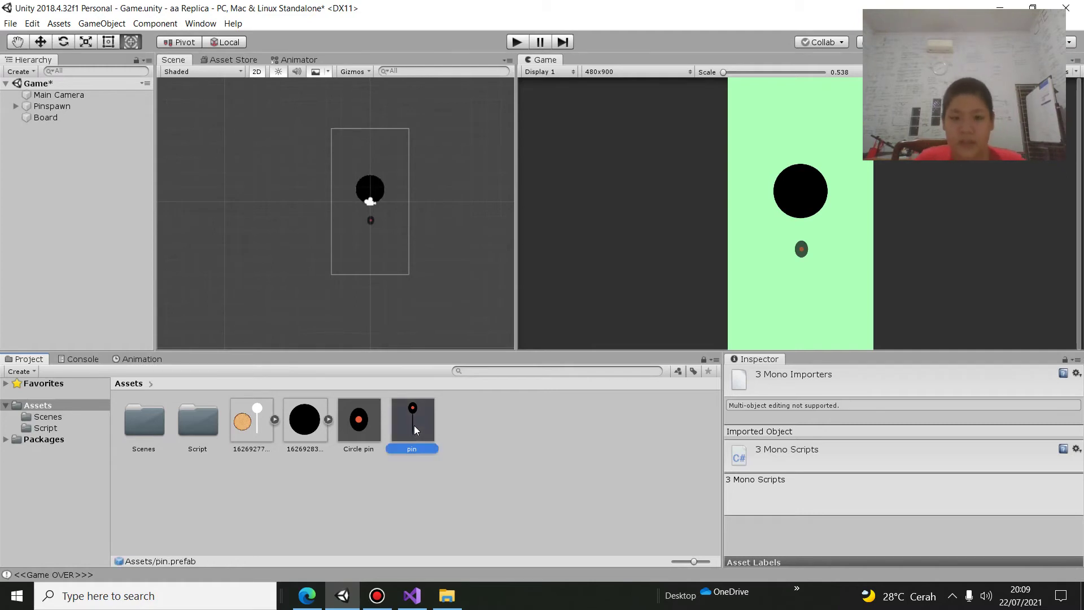
double_click(414, 427)
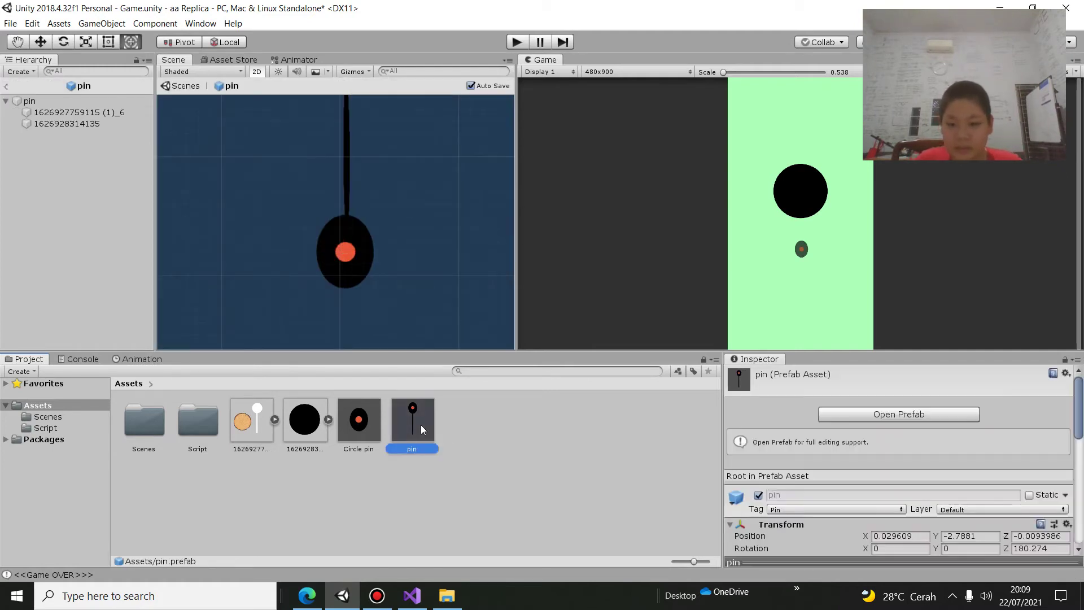
left_click(285, 467)
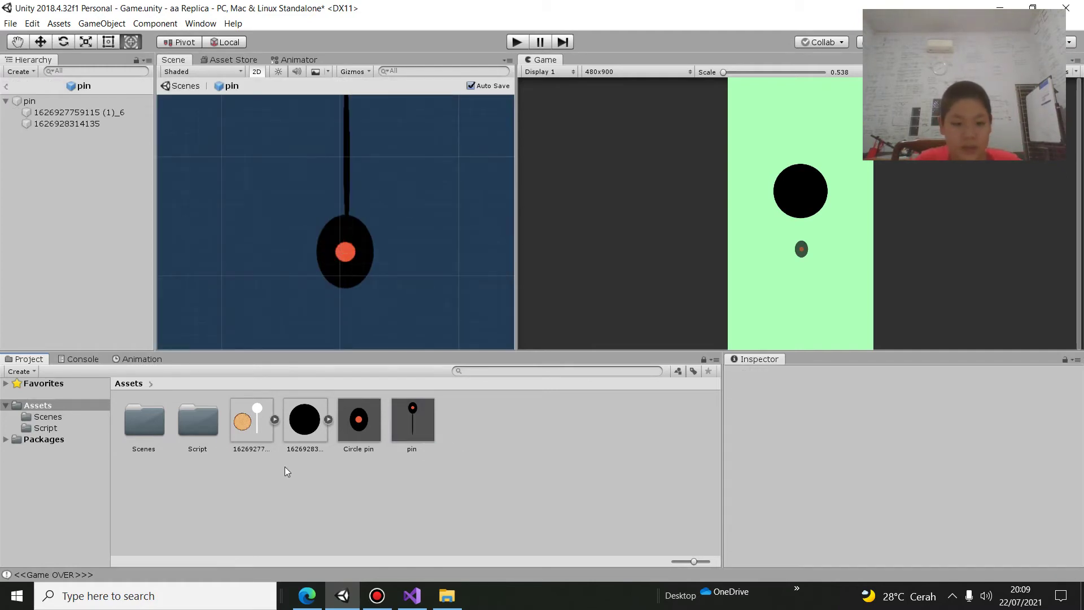
Create a new folder in Assets named prefab
left_click(37, 372)
left_click(137, 122)
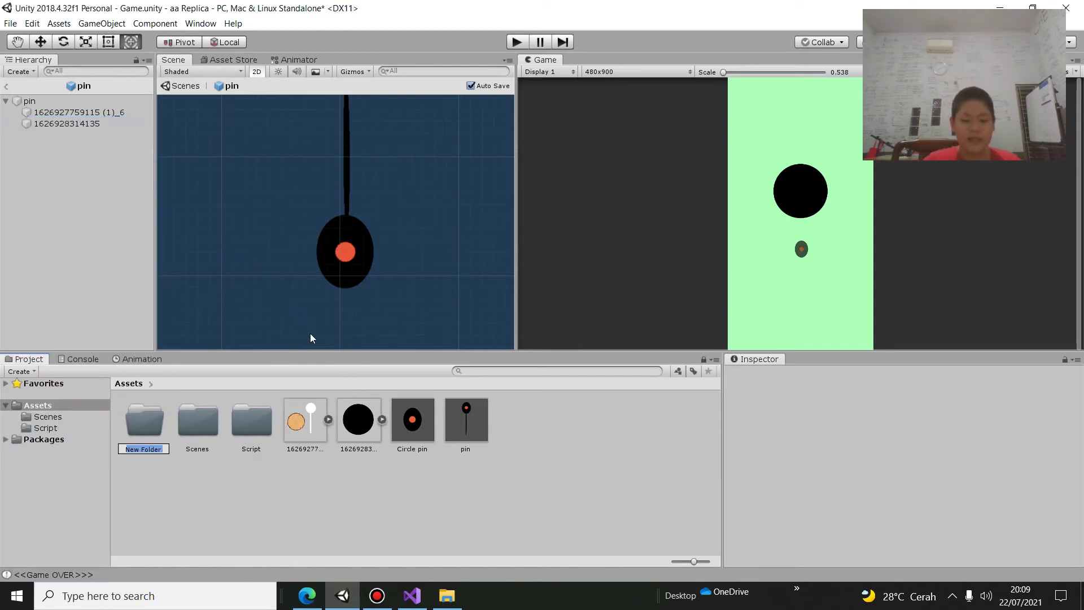
key("BackSpace")
type("pre")
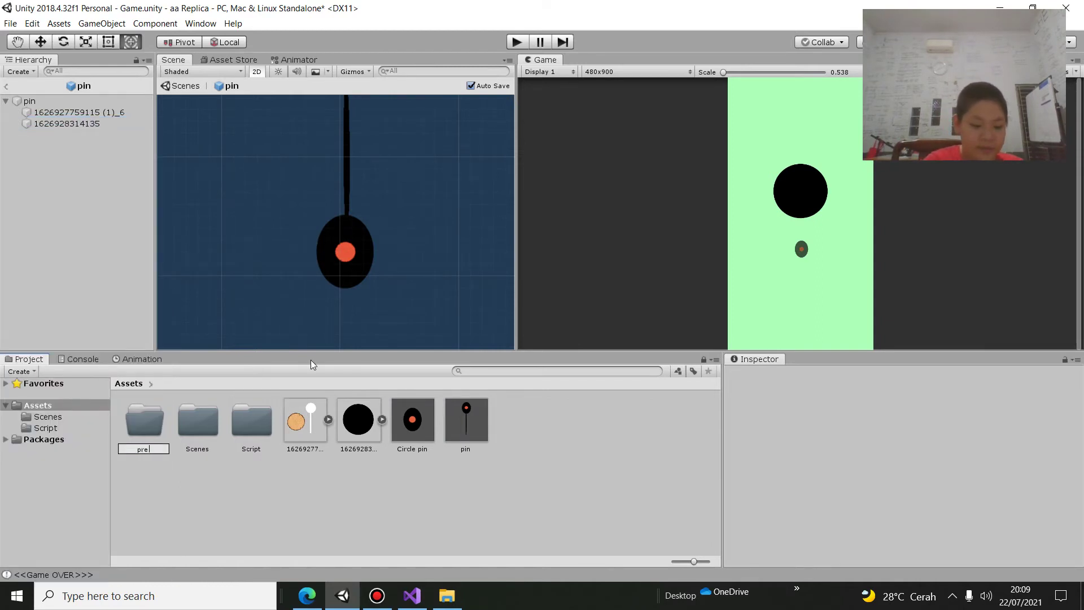
type("g")
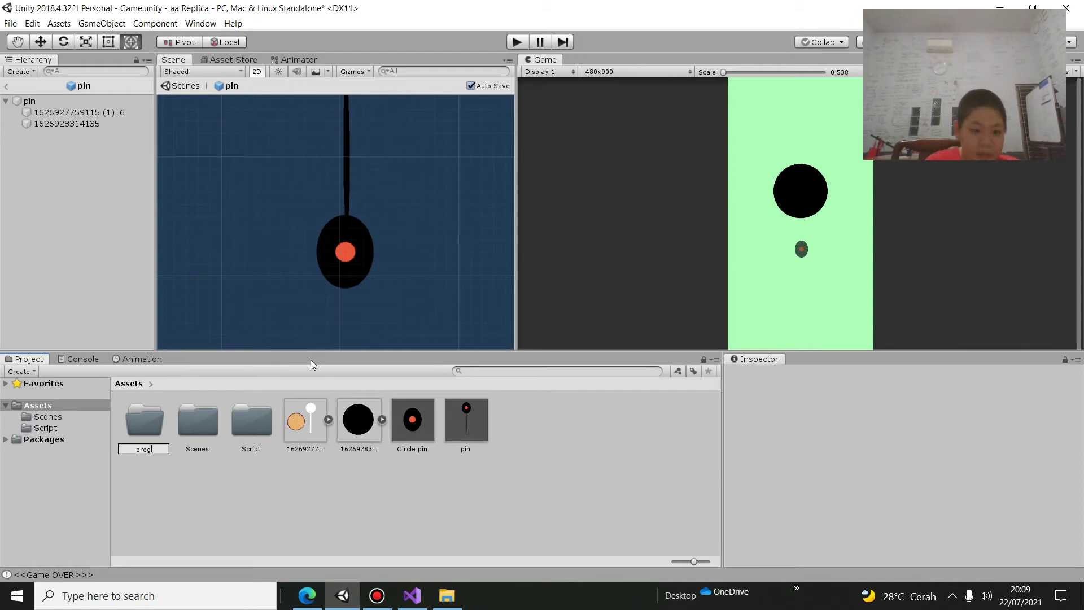
type("fab")
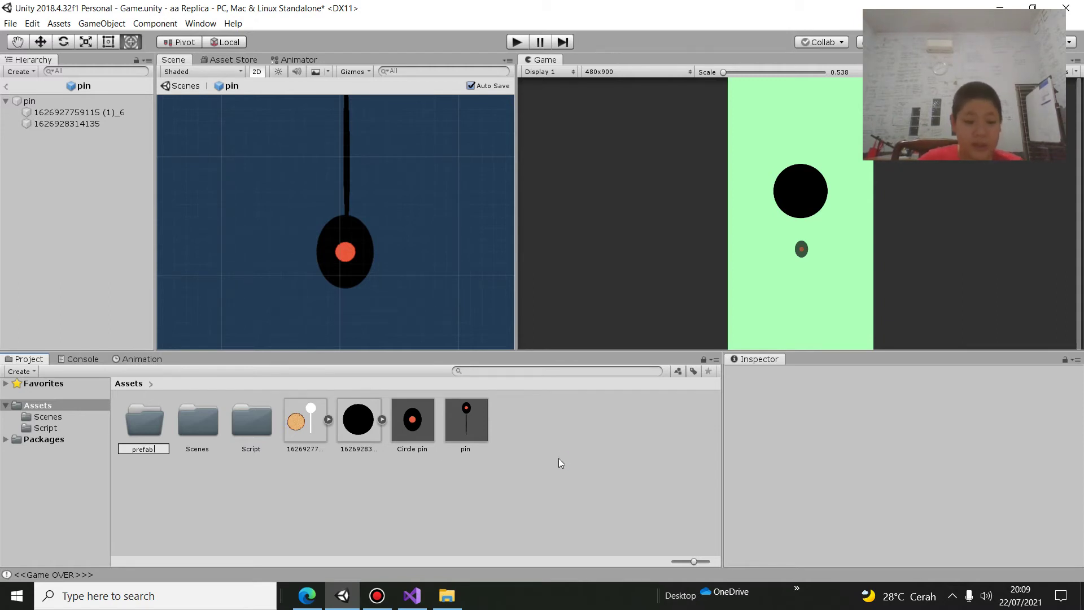
key("Return")
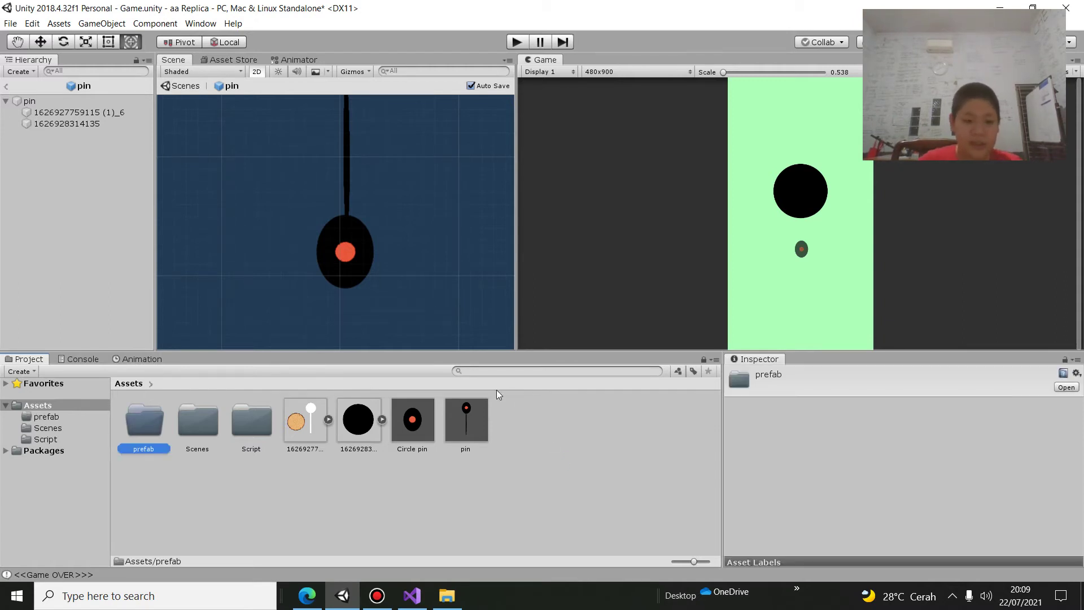
Move the pin and Circle pin prefabs into the prefab folder
left_click(469, 422)
left_click(413, 422, "ctrl")
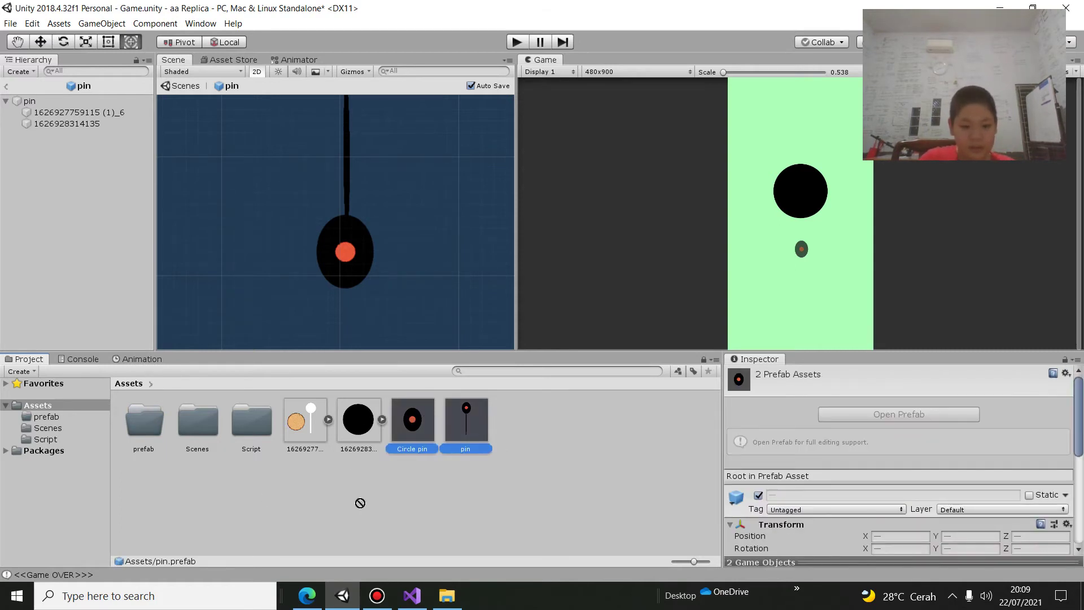
left_click_drag(360, 503, 149, 459)
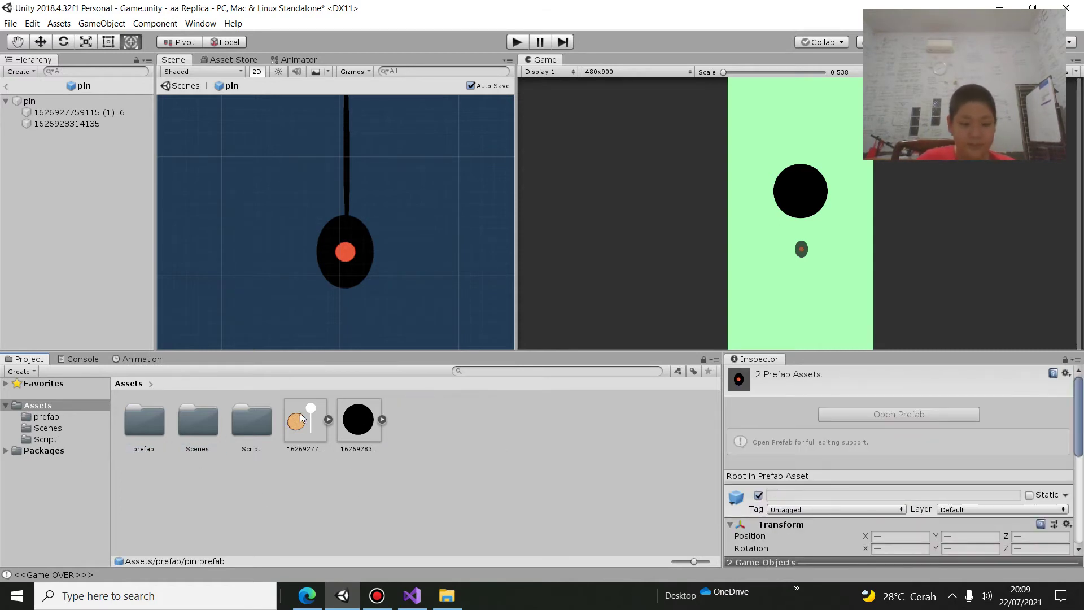
left_click(359, 427)
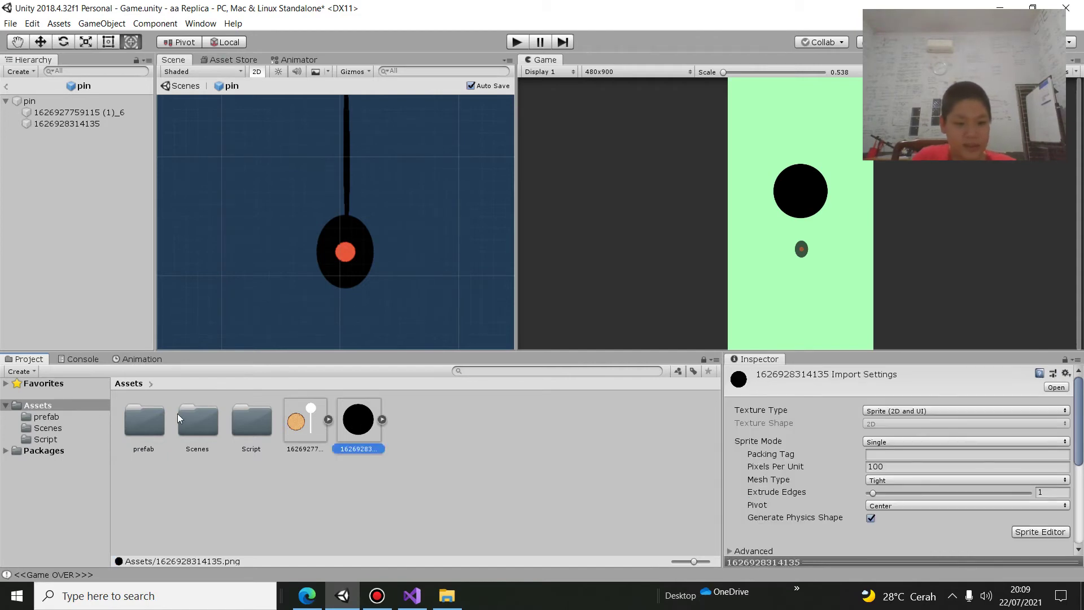
left_click(267, 489)
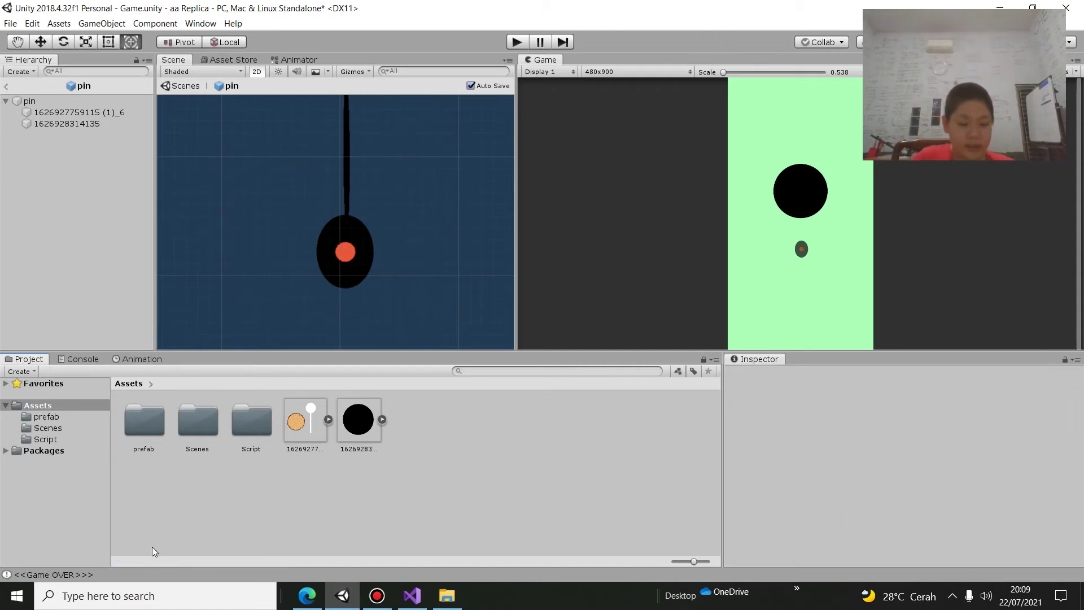
Create an Aseets folder and move the black circle sprite into it
left_click(23, 372)
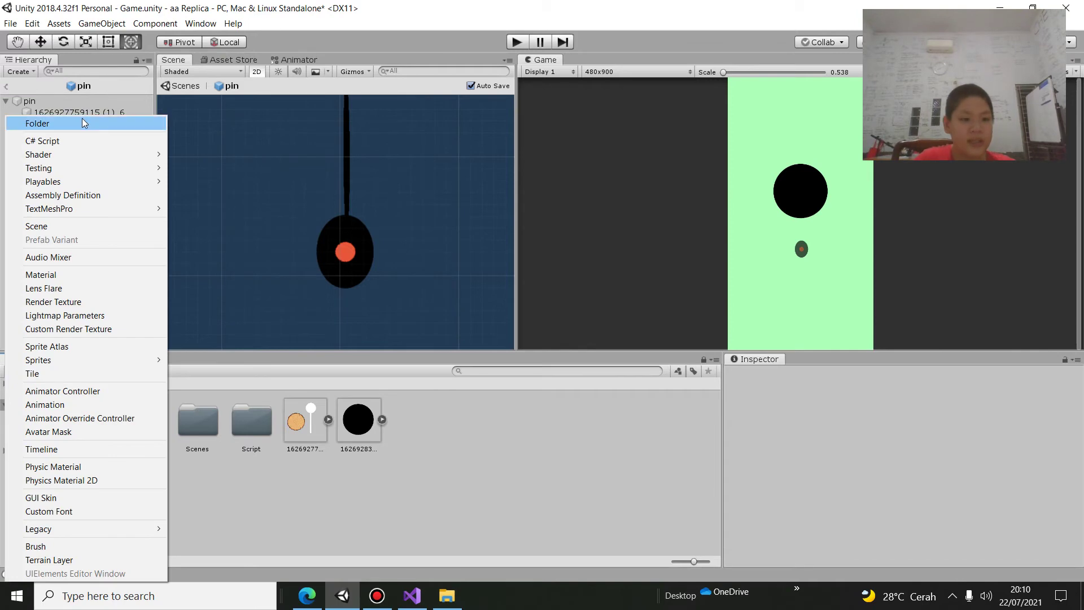
left_click(82, 123)
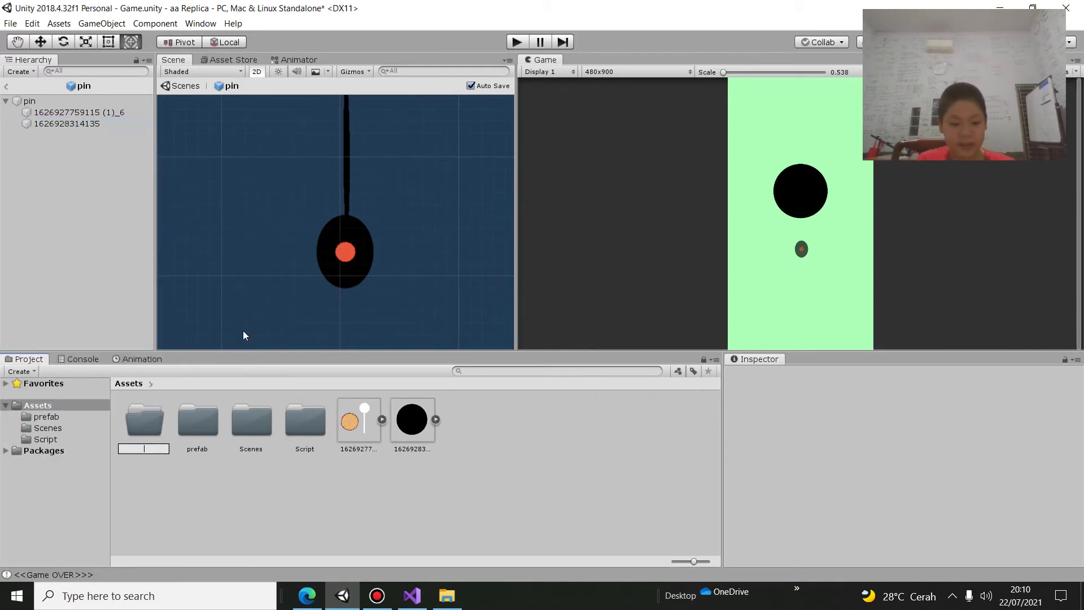
type("Ase")
type("ets")
key("Return")
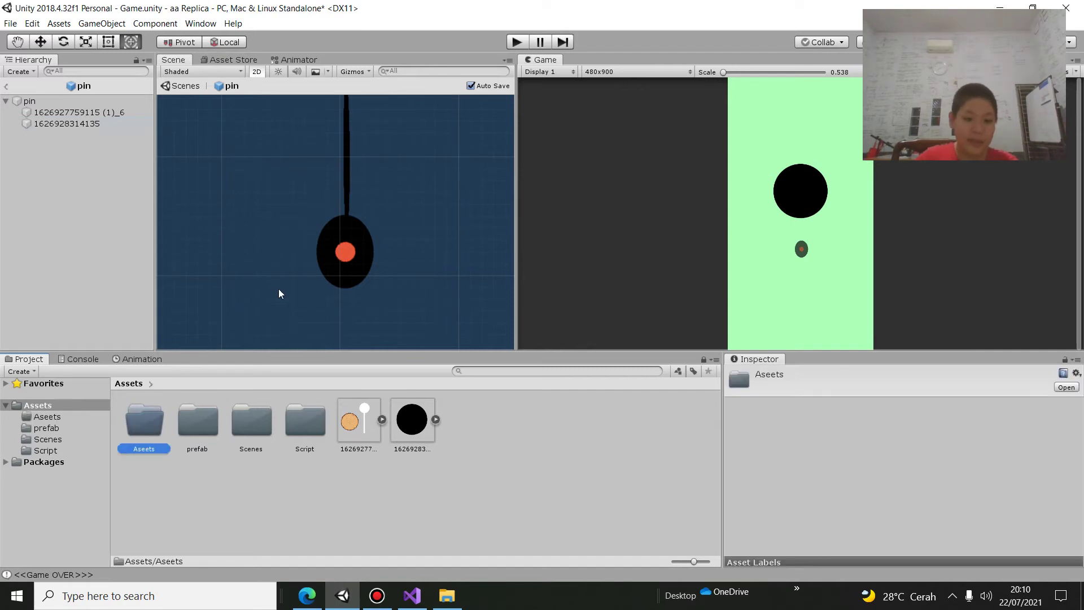
mouse_move(418, 408)
left_mouse_down()
mouse_move(163, 484)
mouse_move(156, 450)
left_mouse_up()
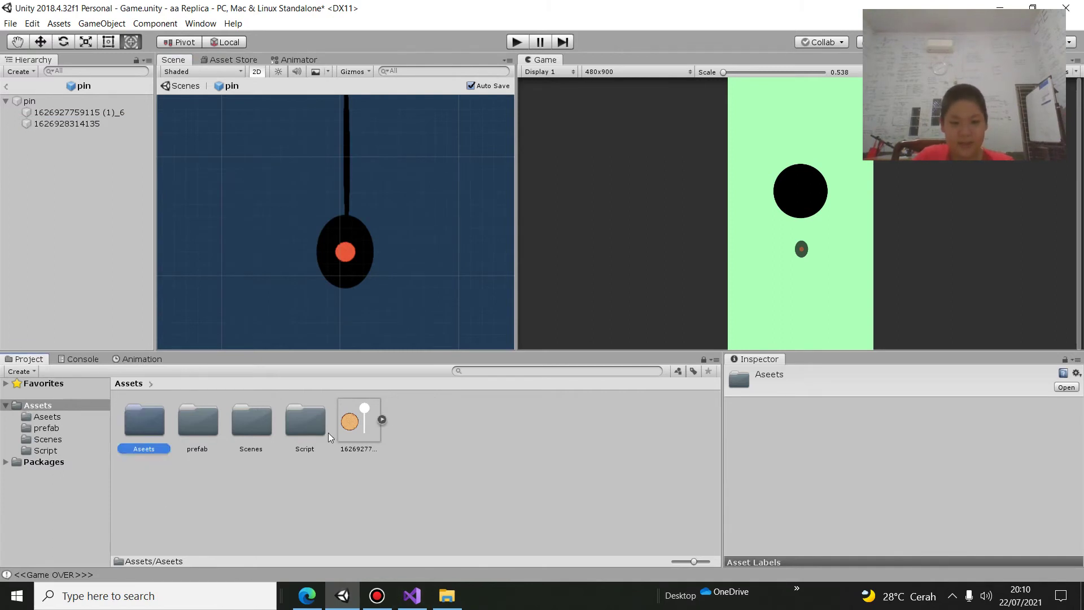
Delete the orange pin sprite from Assets
left_click(350, 428)
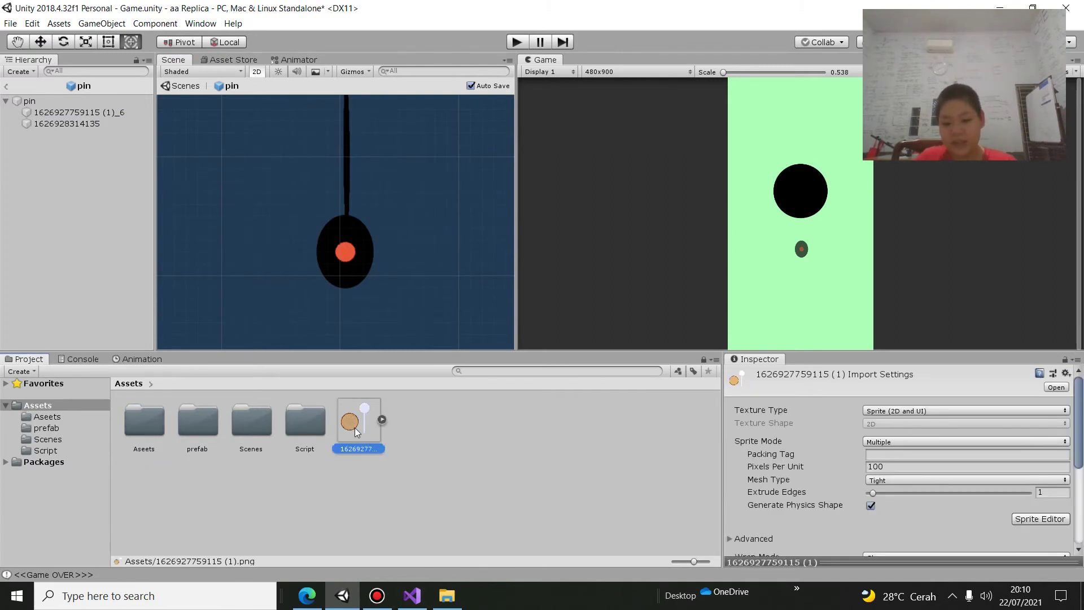
key("Delete")
left_click(579, 321)
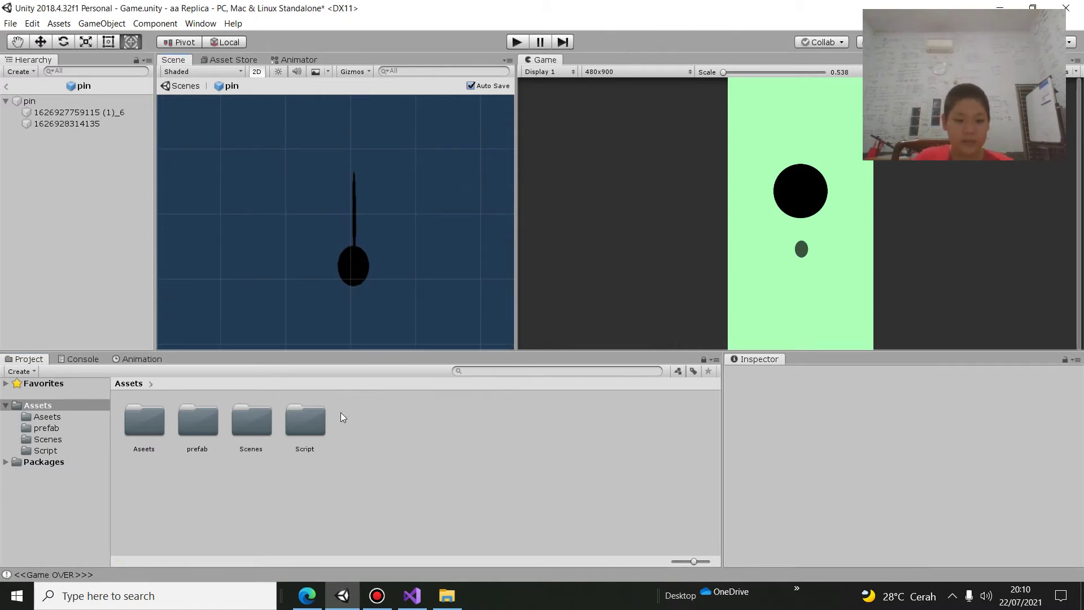
scroll(357, 277, "down", 3)
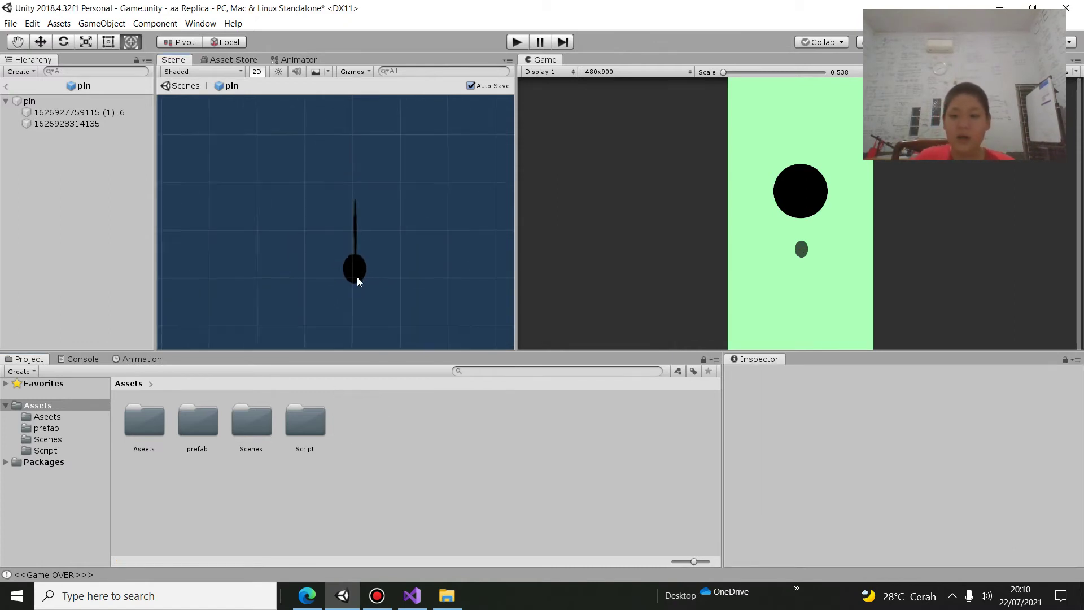
Exit prefab mode and do a quick play-mode test of the game
left_click(9, 88)
left_click(516, 42)
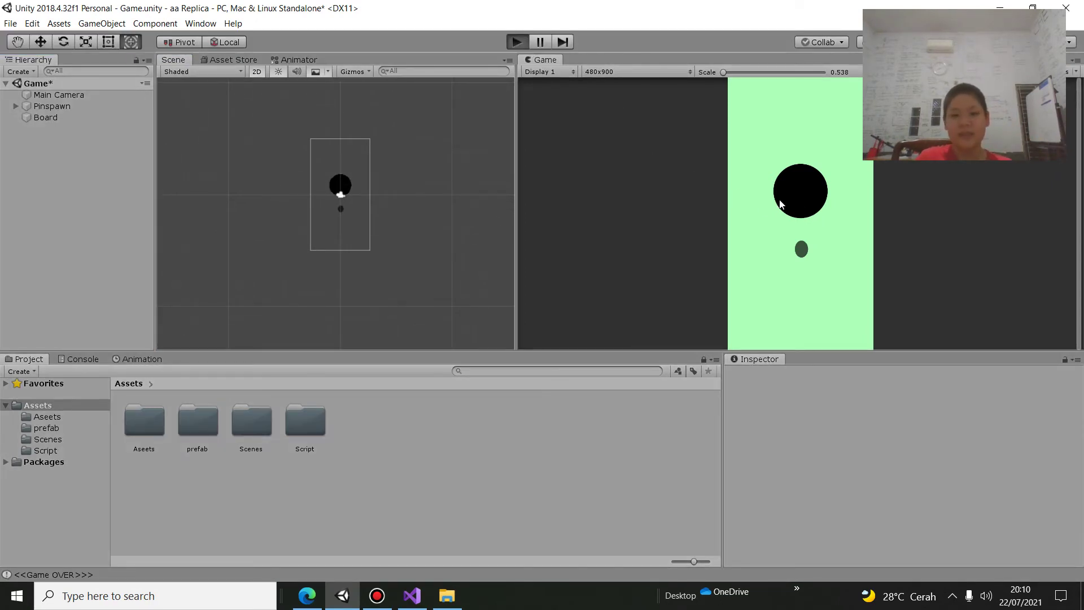
key("ctrl+p")
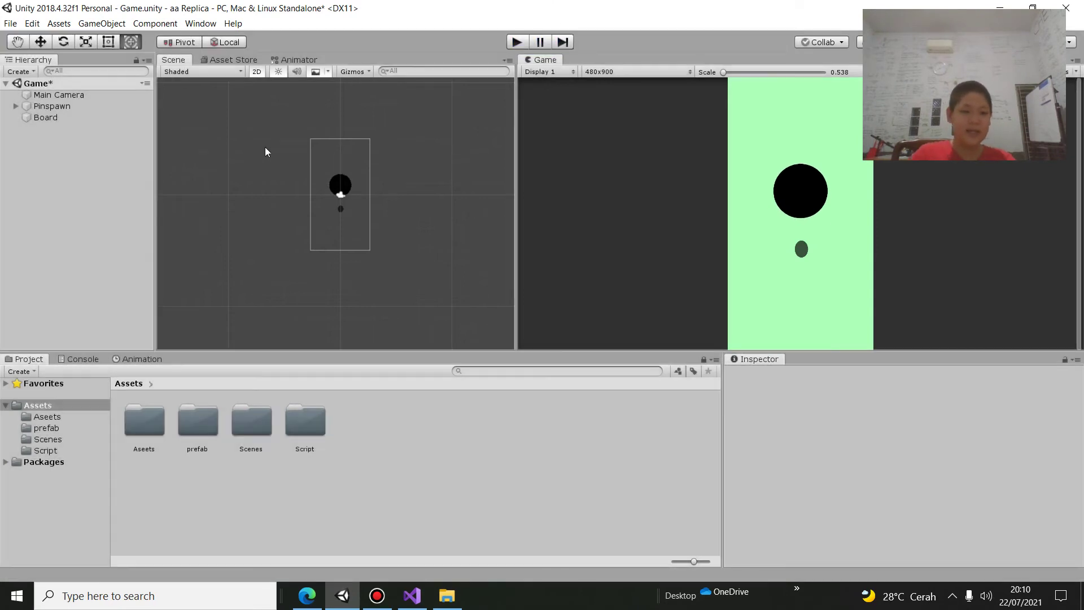
Open the Circle pin prefab from the prefab folder for editing
left_click(49, 436)
left_click(46, 427)
double_click(150, 418)
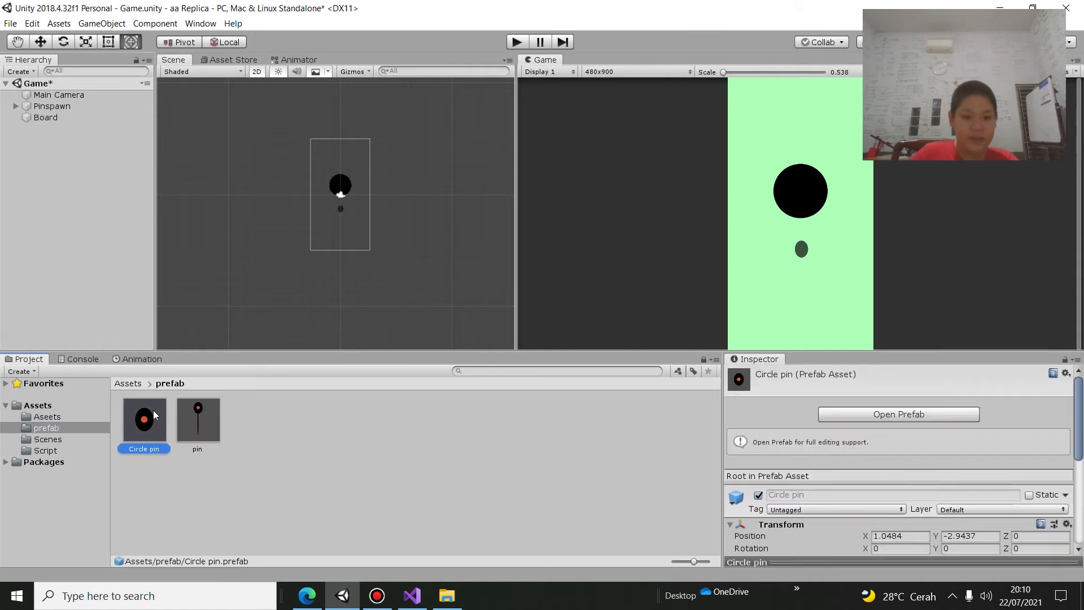
left_click(416, 292)
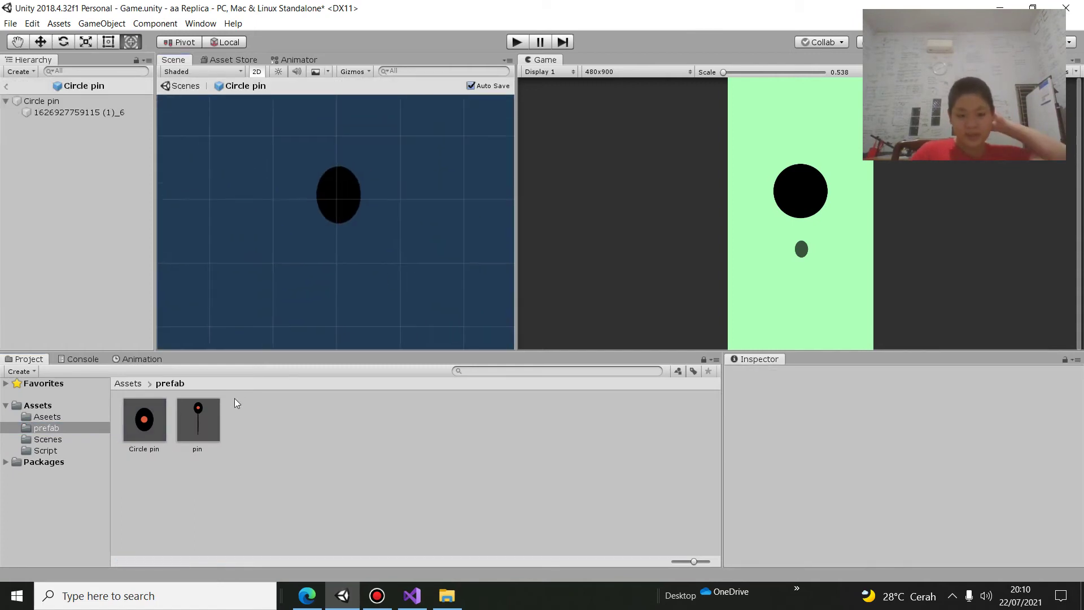
Open the pin prefab for editing and browse to the Aseets folder
double_click(200, 415)
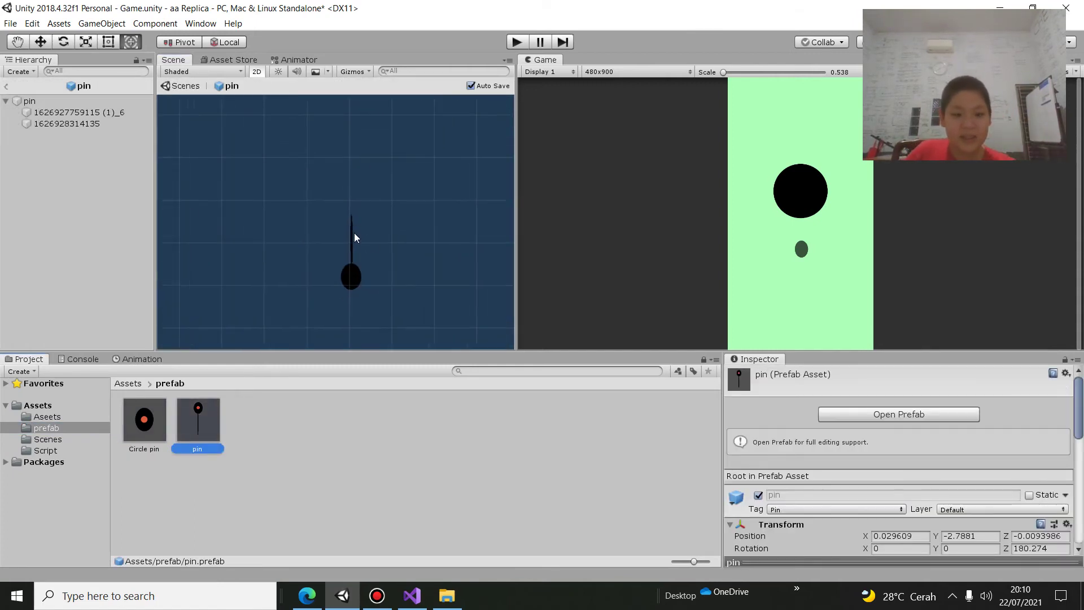
scroll(355, 233, "up", 2)
scroll(356, 229, "up", 2)
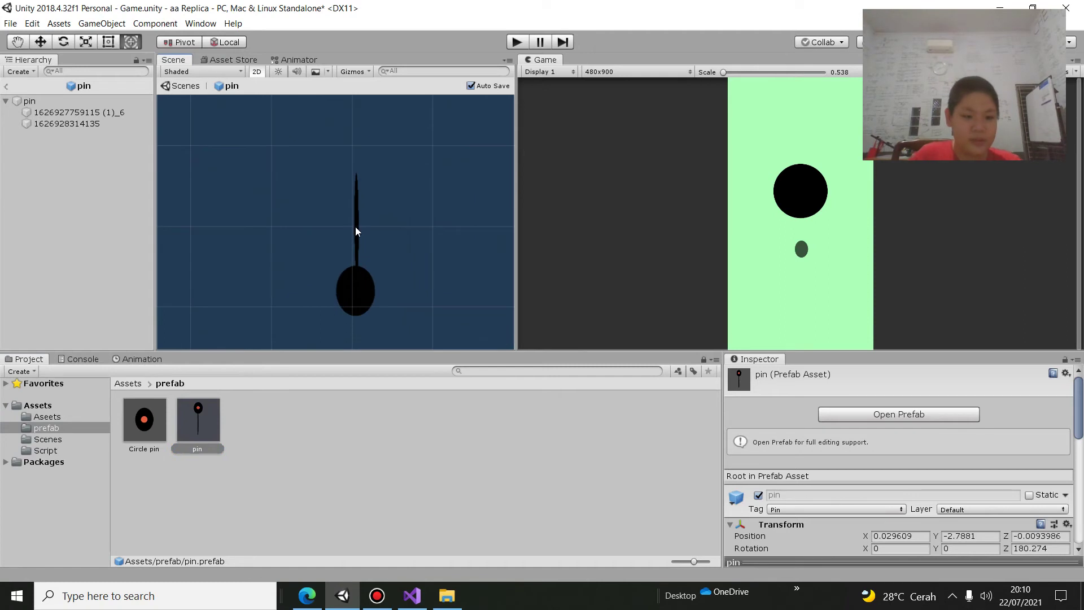
left_click(59, 408)
left_click(28, 431)
left_click(56, 450)
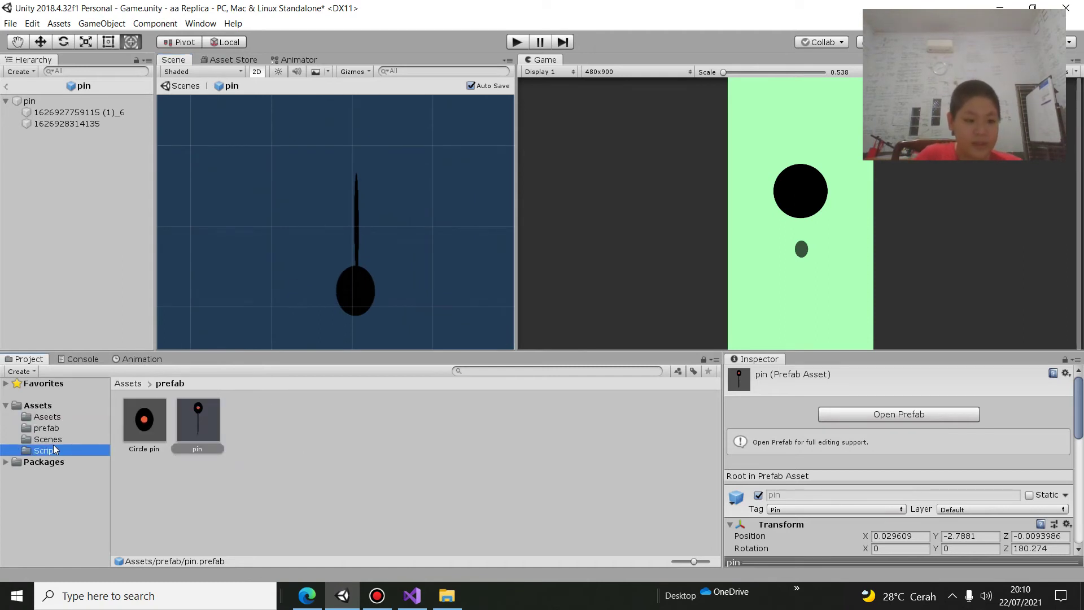
left_click(57, 440)
left_click(46, 427)
left_click(47, 416)
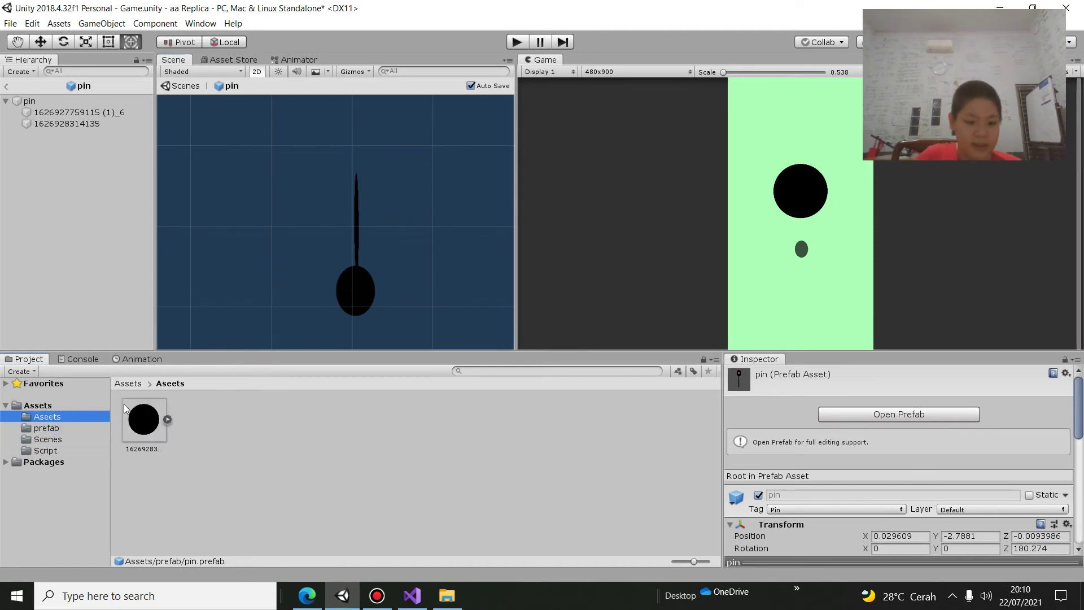
Add the black circle sprite to the pin prefab, shrink it, and colour it red
mouse_move(143, 419)
left_mouse_down()
mouse_move(346, 286)
mouse_move(338, 277)
left_mouse_up()
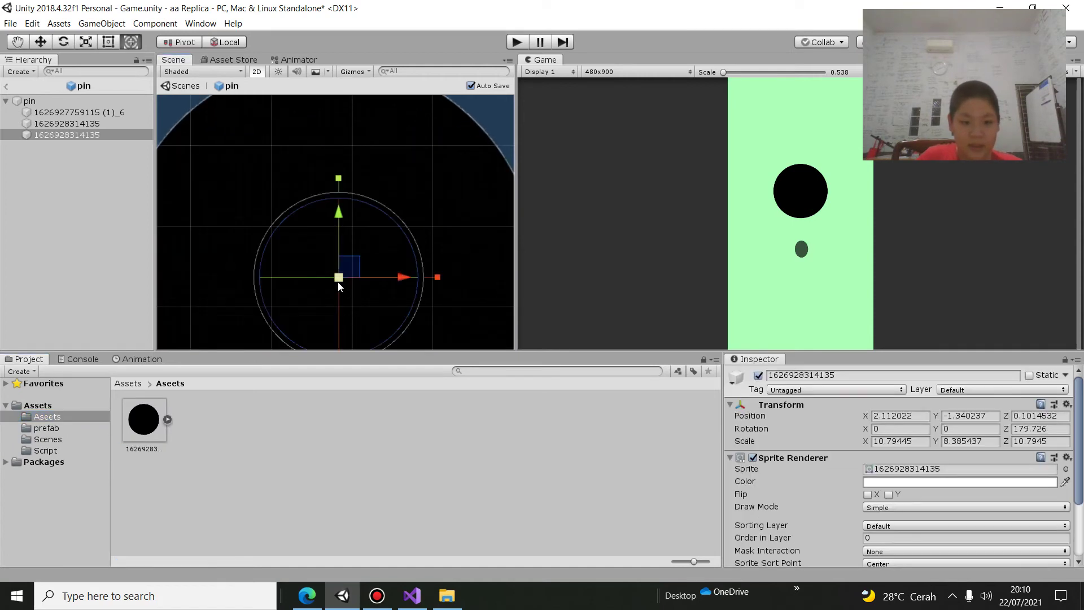
scroll(313, 275, "down", 3)
scroll(262, 273, "down", 4)
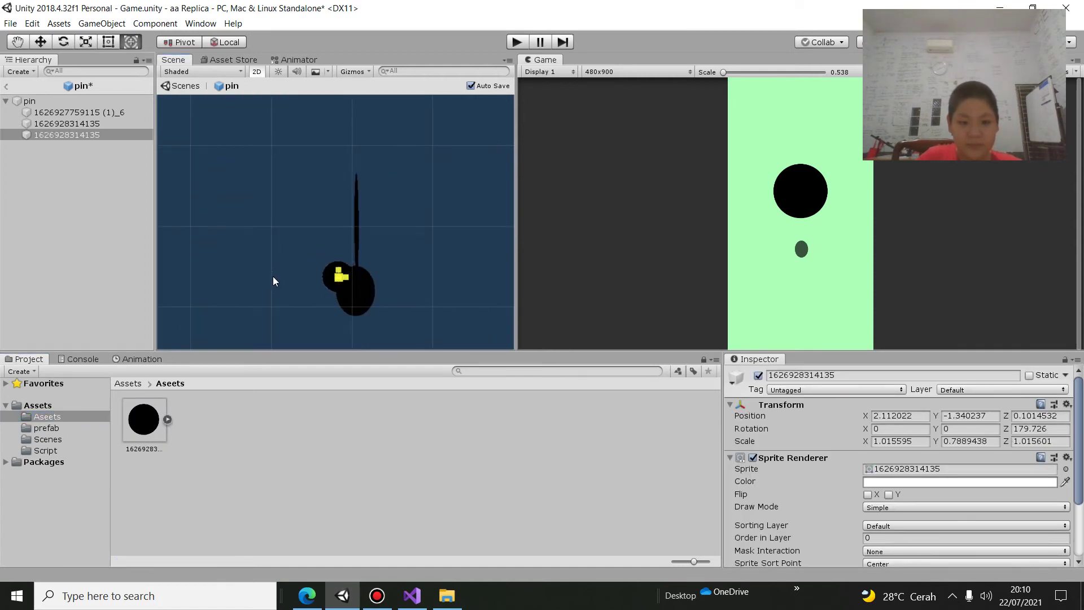
left_click_drag(262, 273, 273, 276)
left_click(890, 482)
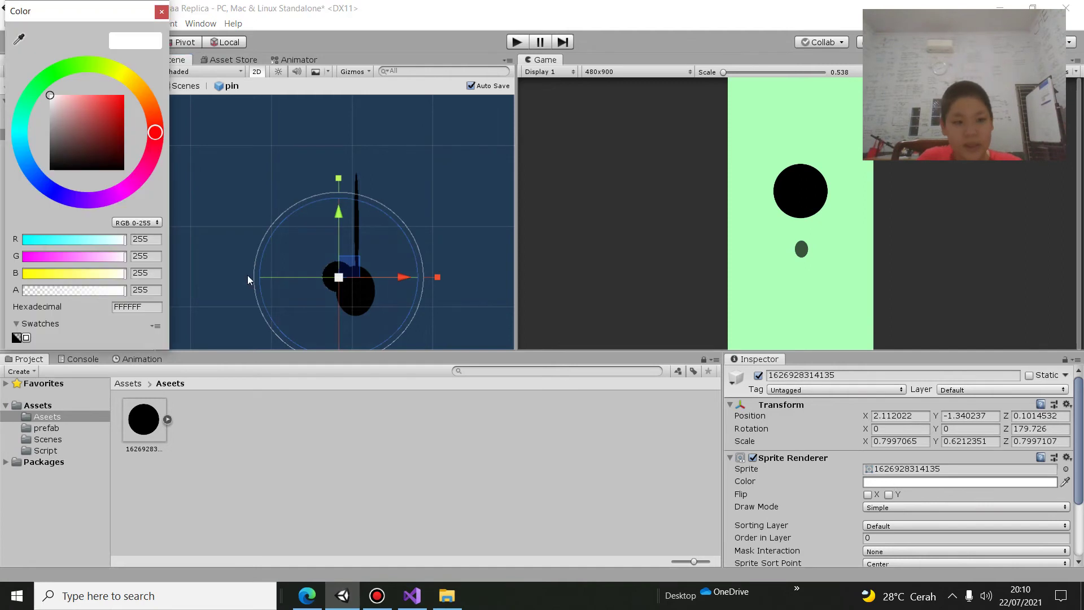
left_click_drag(96, 119, 149, 52)
left_click(162, 11)
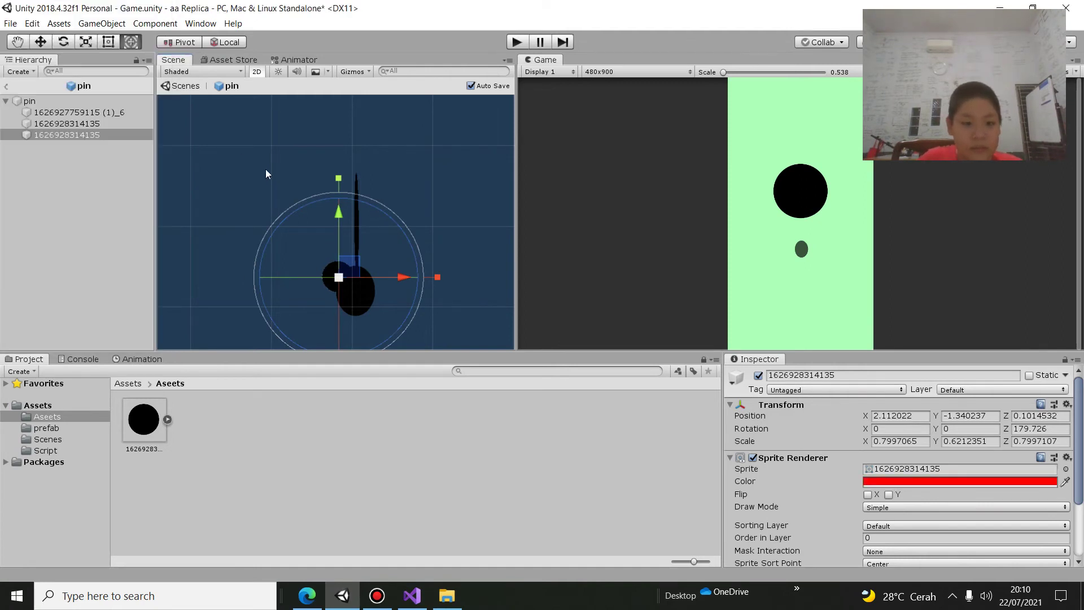
Undo the red circle changes and return to the Game scene
scroll(357, 245, "up", 3)
scroll(357, 147, "up", 2)
key("ctrl+z")
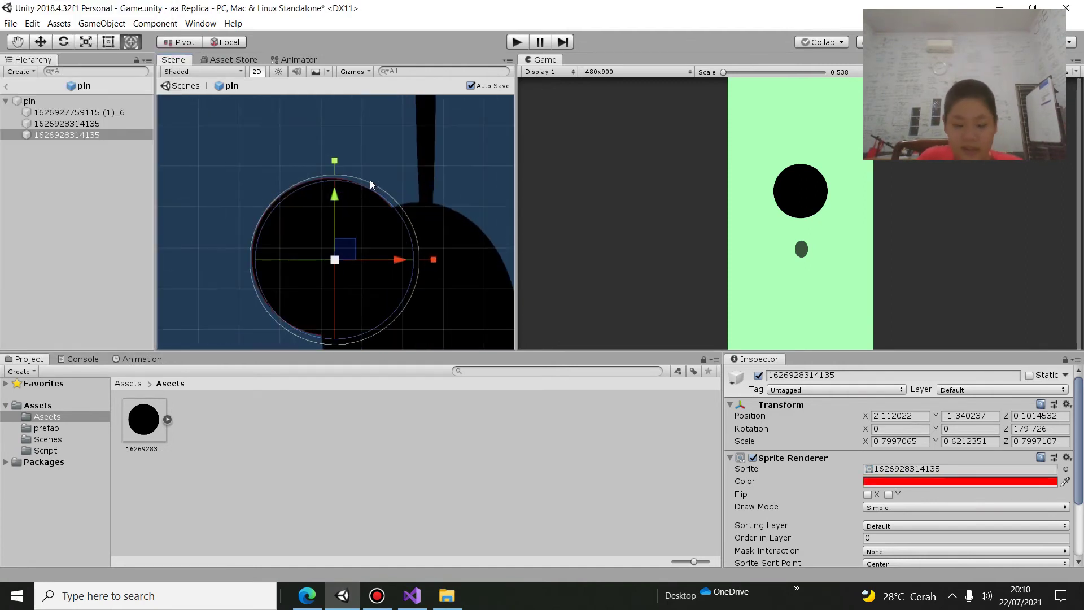
key("ctrl+z")
key("ctrl+z")
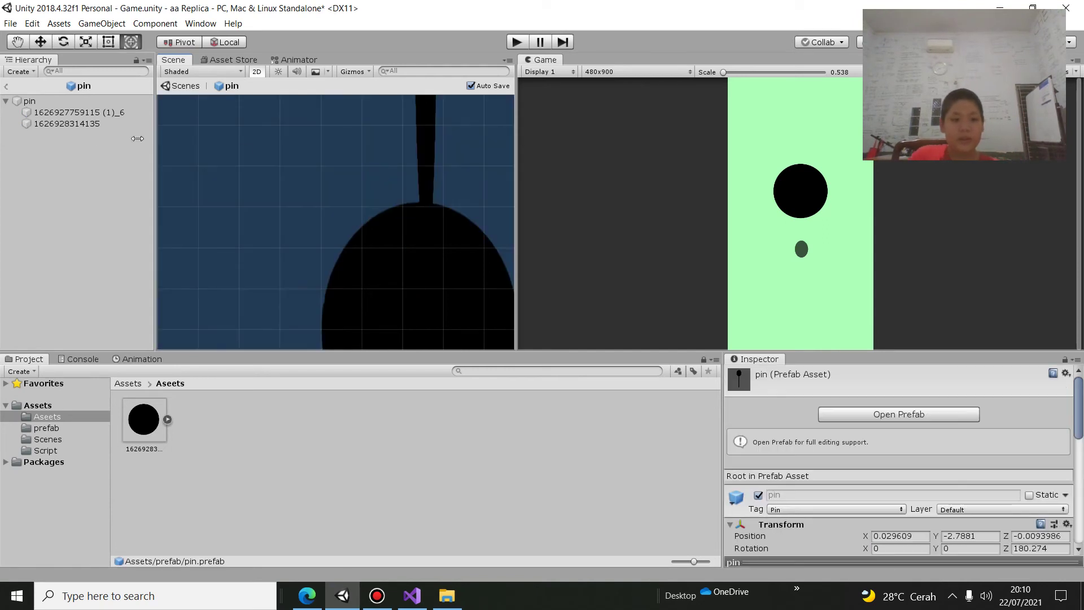
left_click(6, 86)
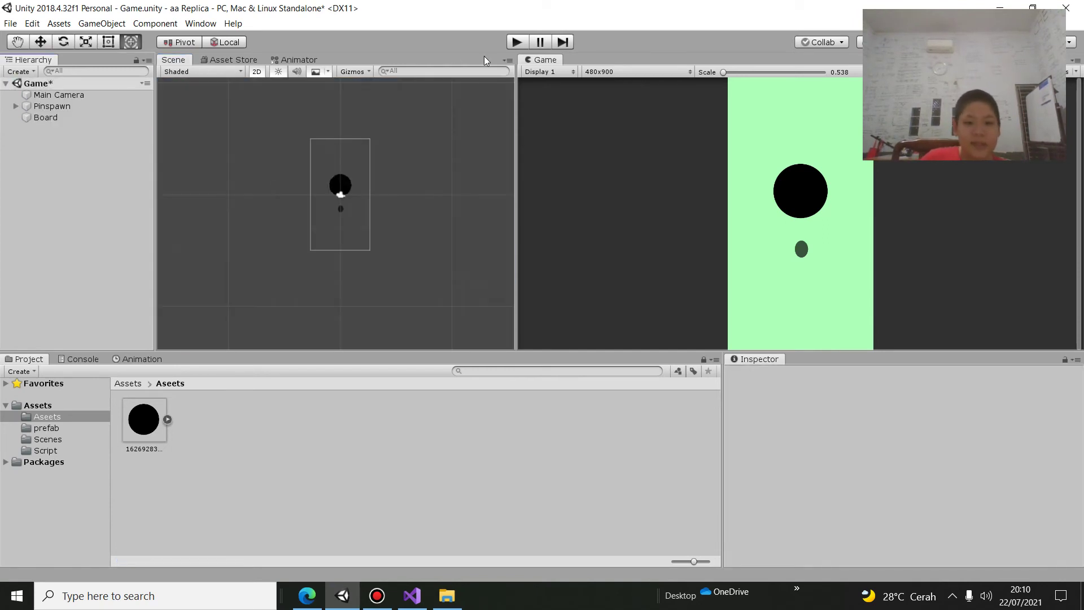
left_click(528, 43)
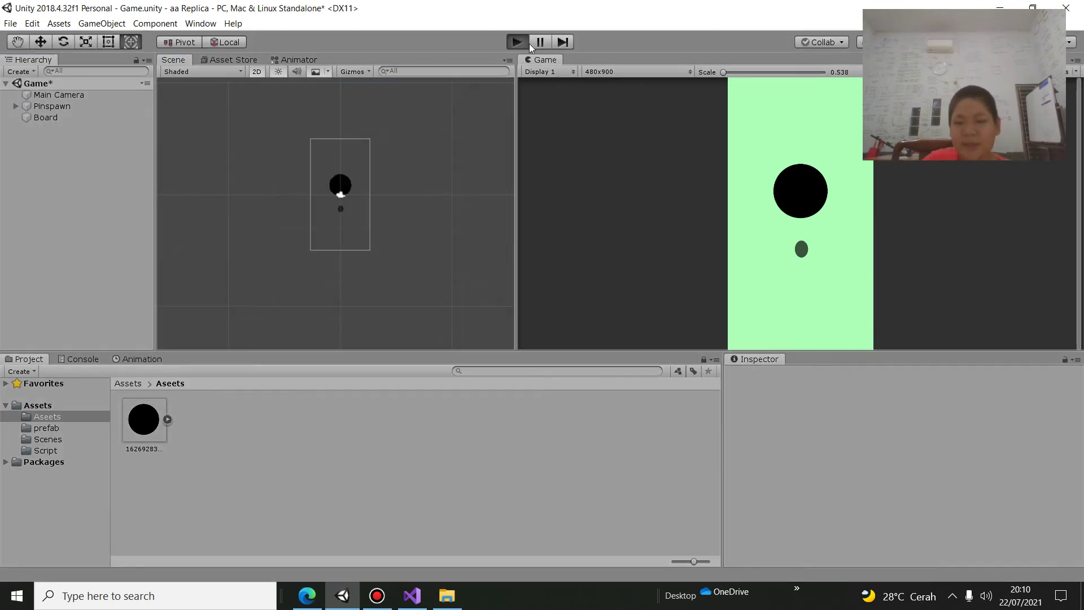
left_click(822, 187)
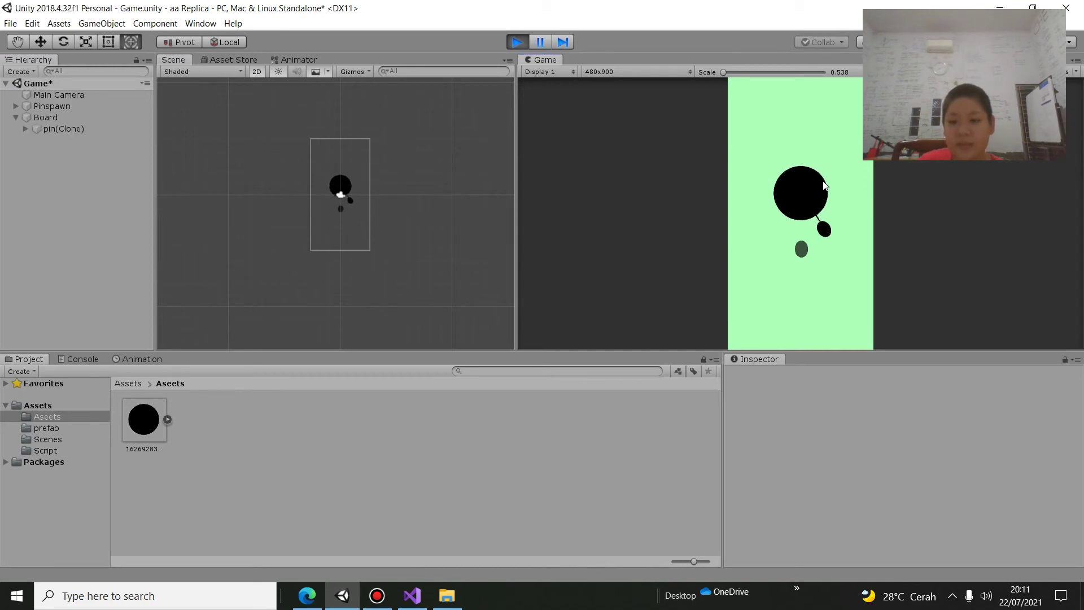
left_click(822, 186)
left_click(822, 186)
left_click(823, 187)
left_click(823, 186)
left_click(825, 186)
left_click(821, 183)
left_click(821, 183)
left_click(820, 184)
left_click(820, 183)
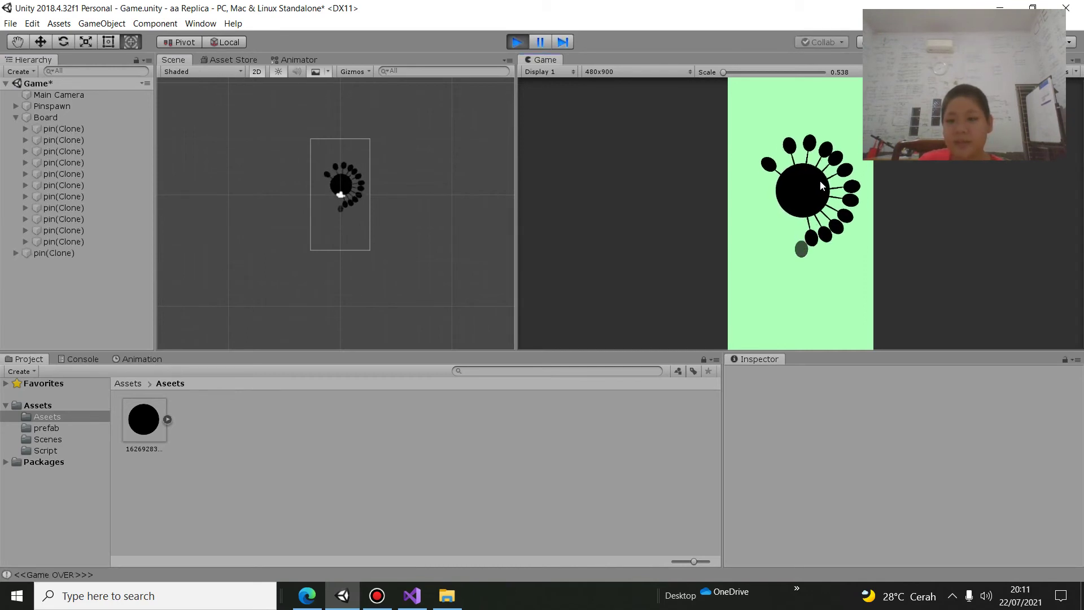
left_click(820, 184)
left_click(819, 183)
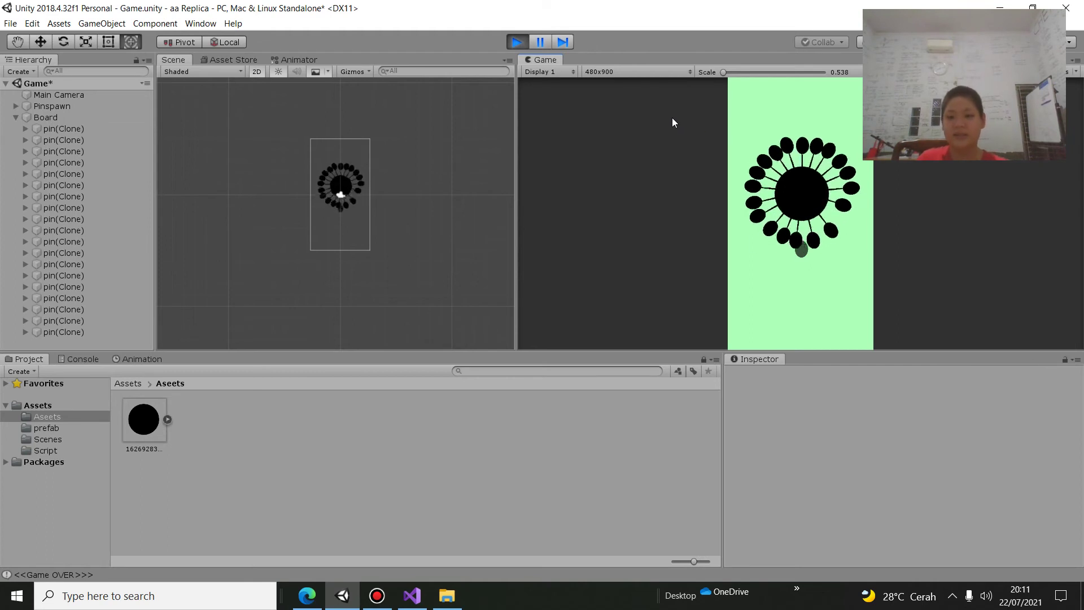
left_click(835, 220)
left_click(832, 220)
left_click(830, 219)
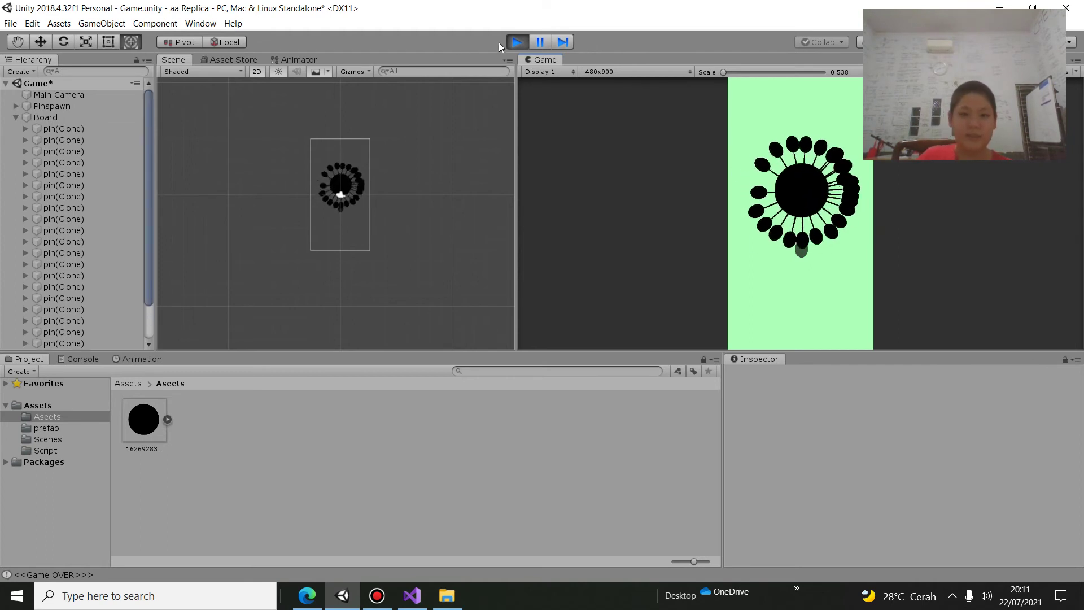
left_click(515, 41)
left_click(85, 95)
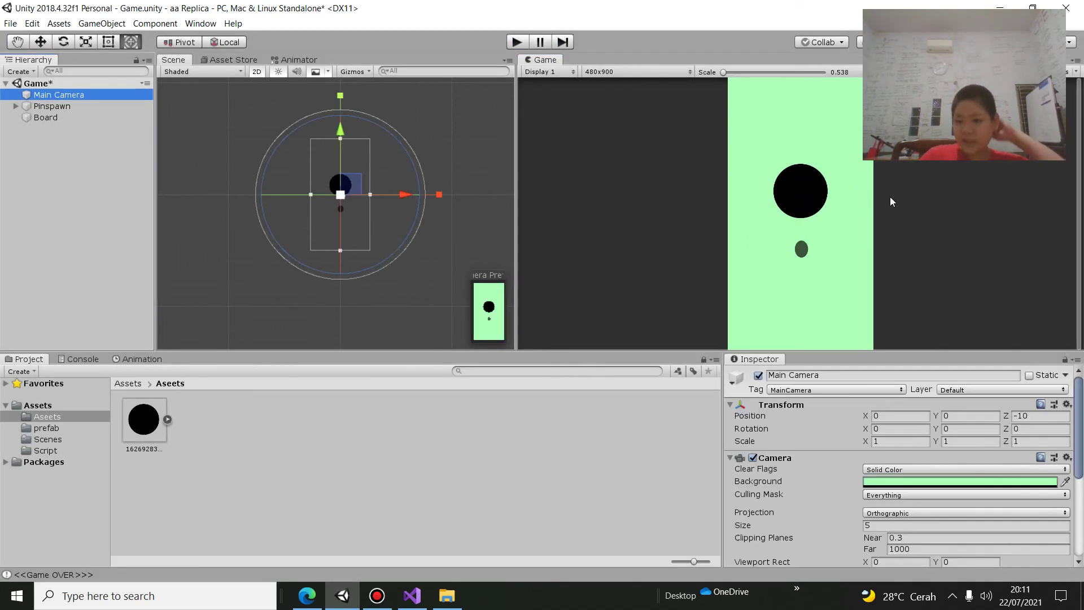
Change the Main Camera background colour to grey
left_click(965, 480)
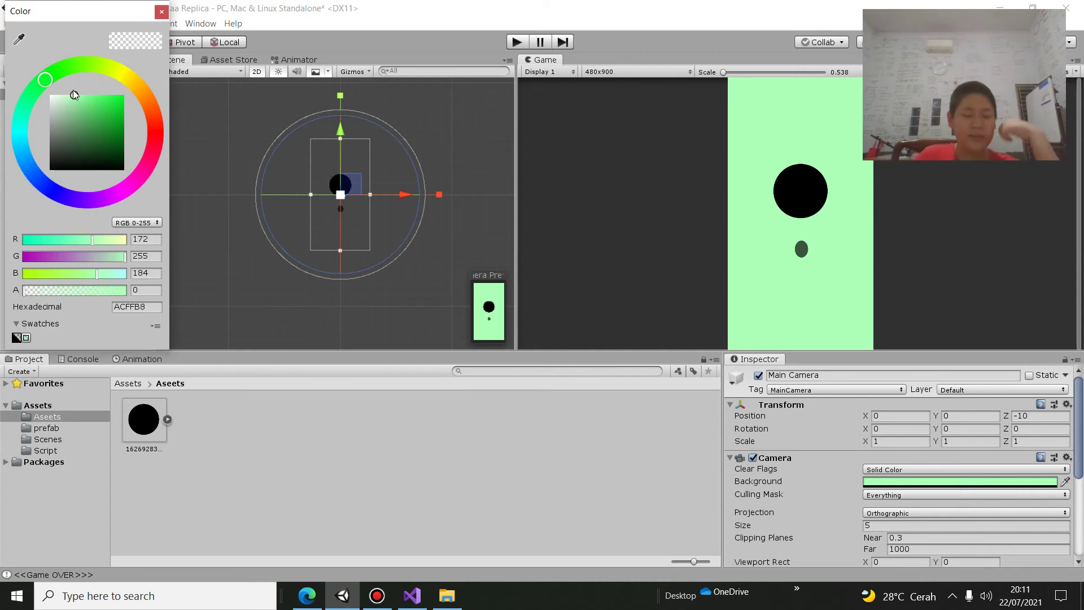
left_click_drag(73, 89, 15, 117)
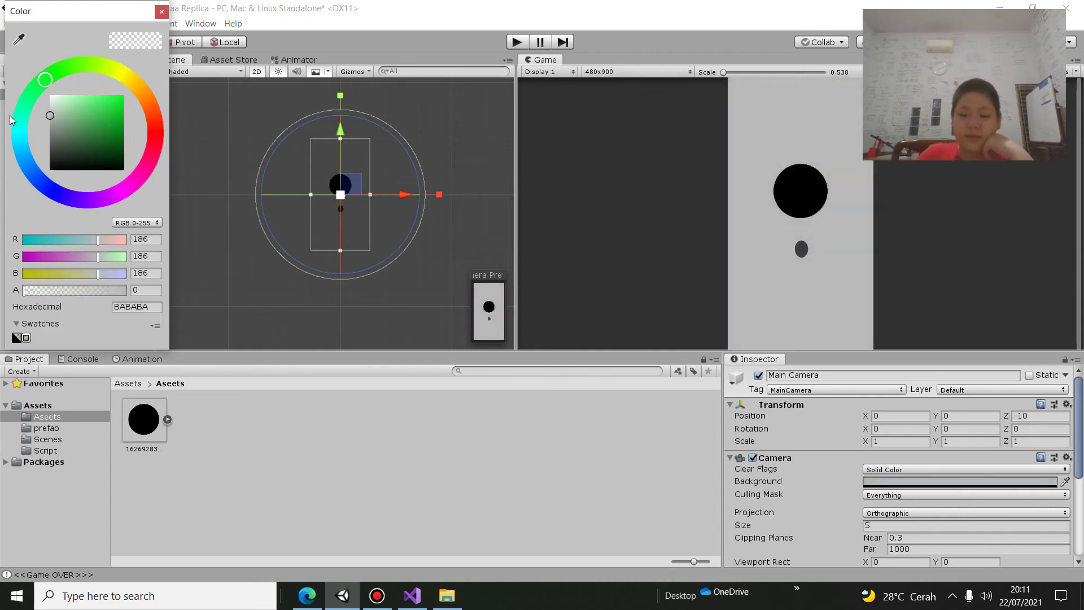
left_click(426, 131)
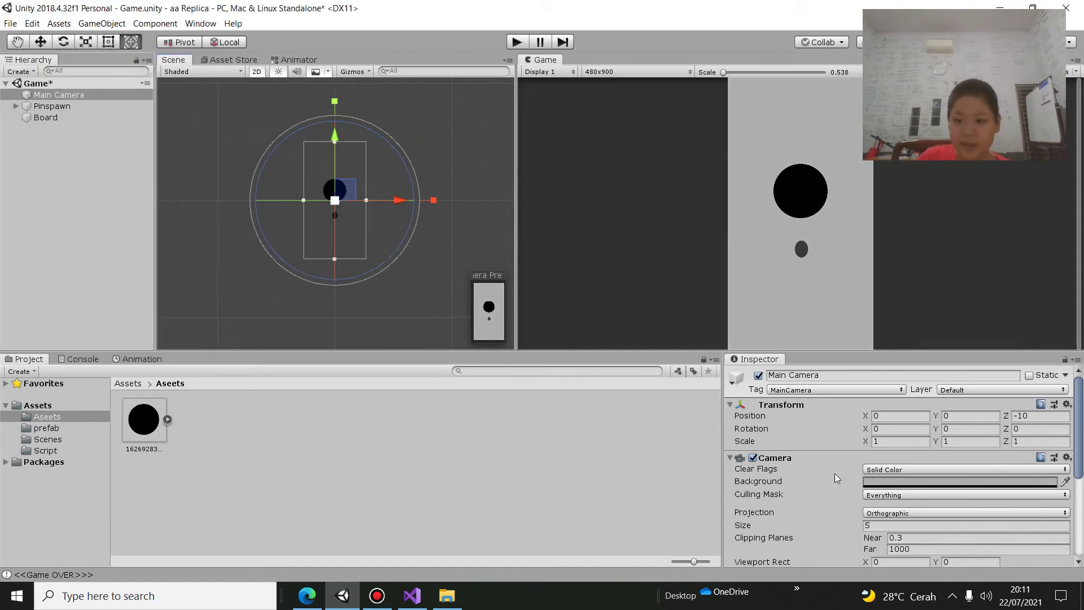
Set the camera's Clear Flags to Skybox and bring up Window > Rendering
left_click(899, 468)
left_click(892, 479)
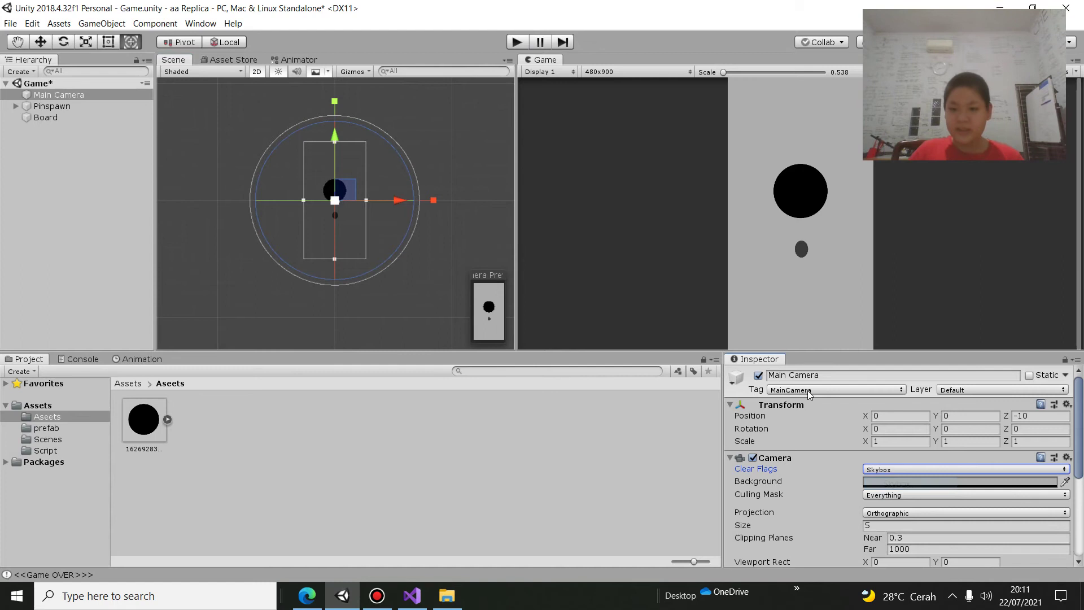
left_click(200, 23)
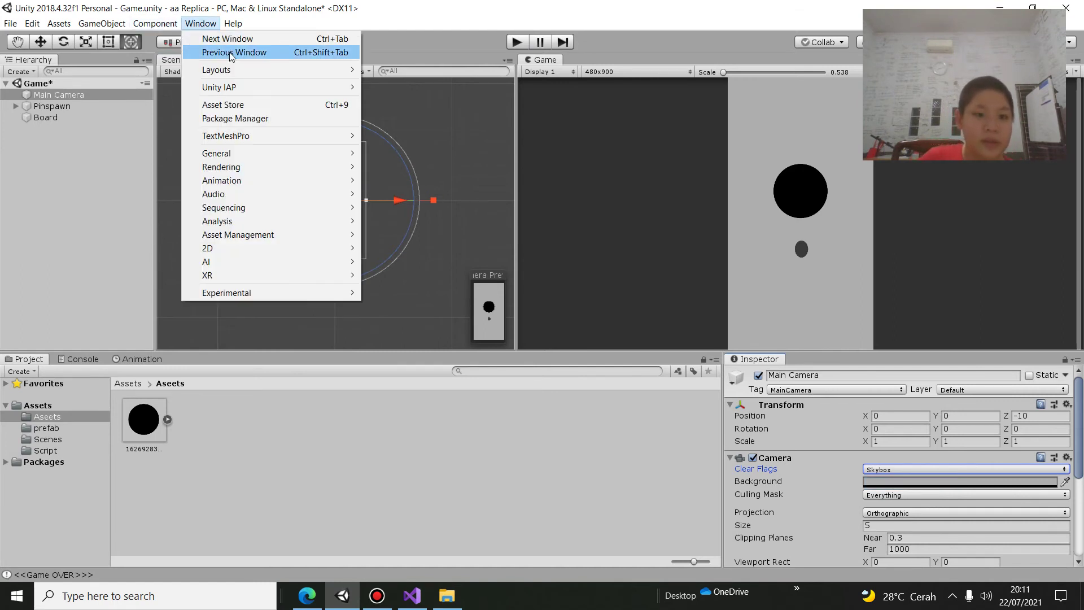
mouse_move(253, 168)
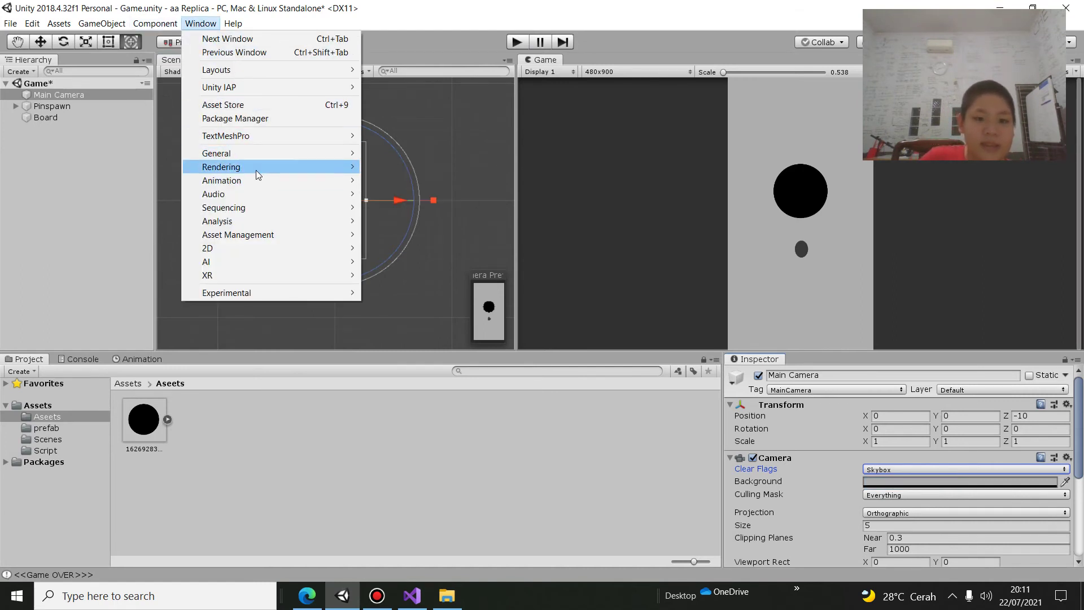
left_click(409, 167)
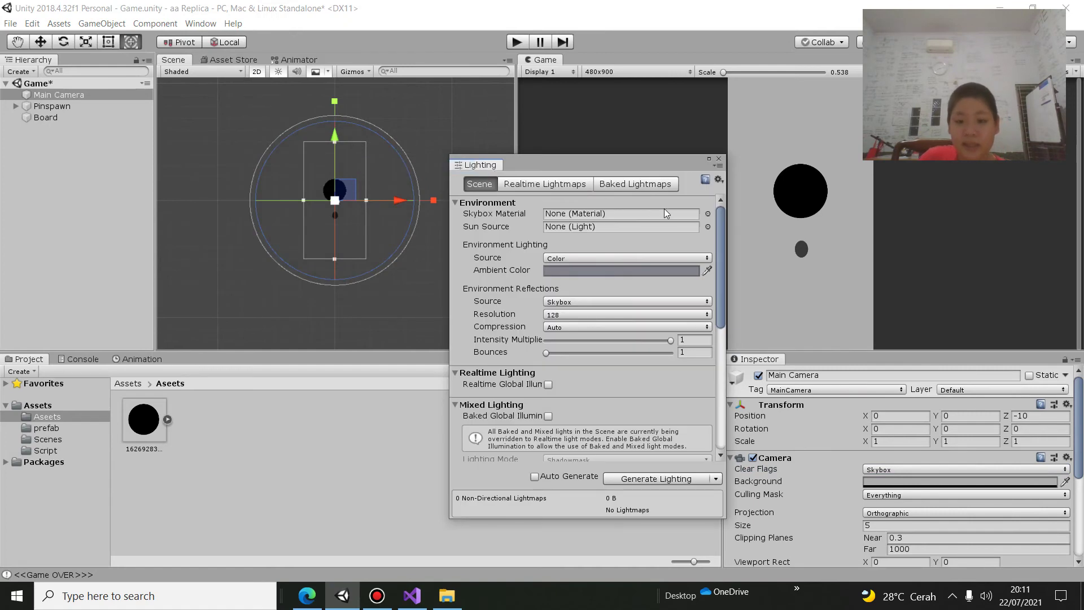
left_click(707, 214)
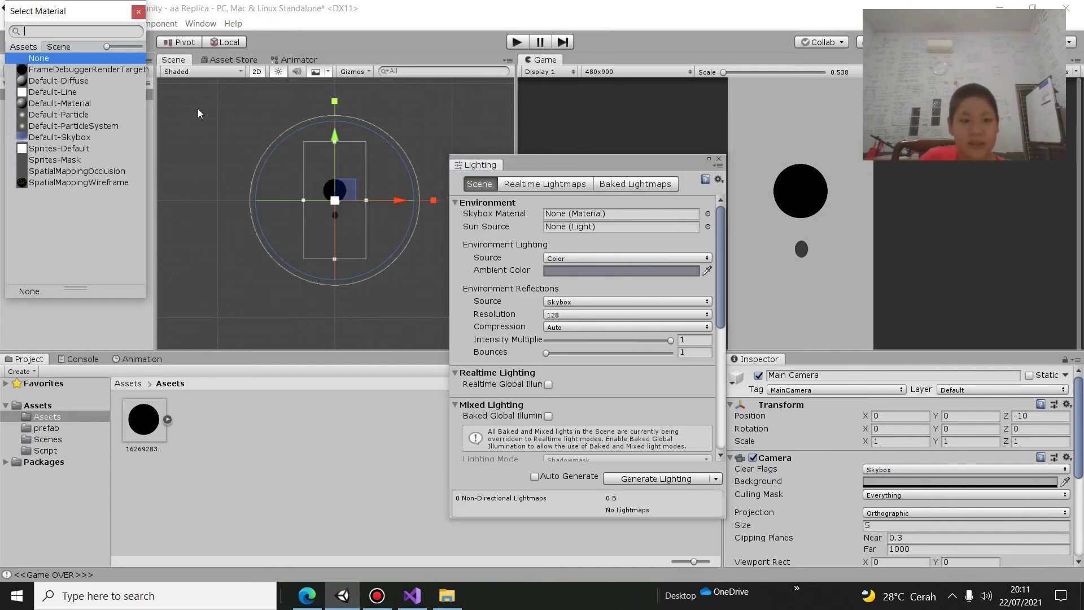
left_click(75, 183)
left_click(70, 171)
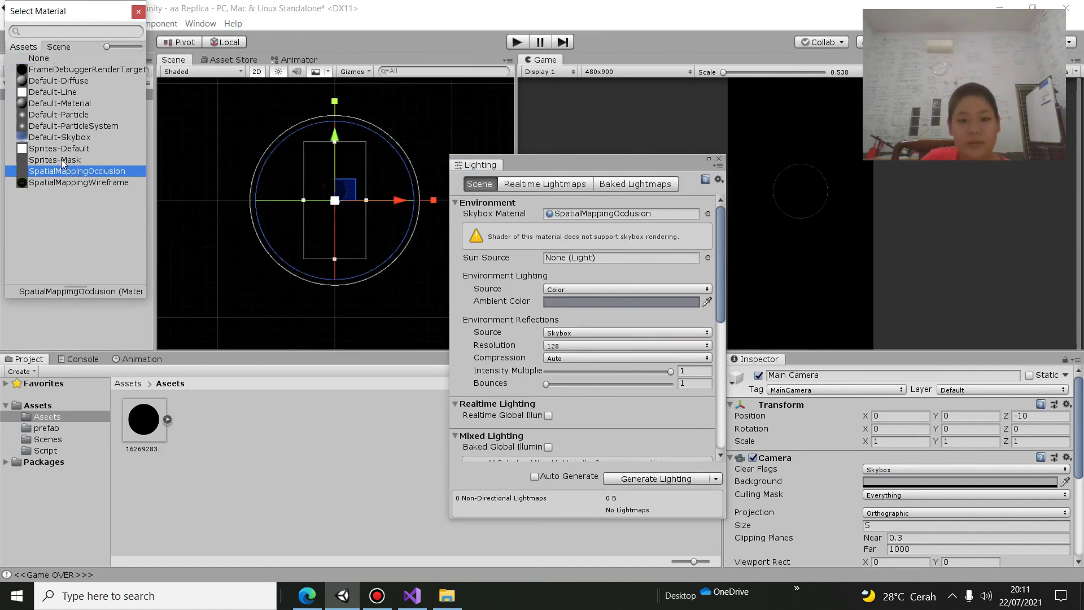
left_click(61, 159)
left_click(64, 138)
left_click(65, 127)
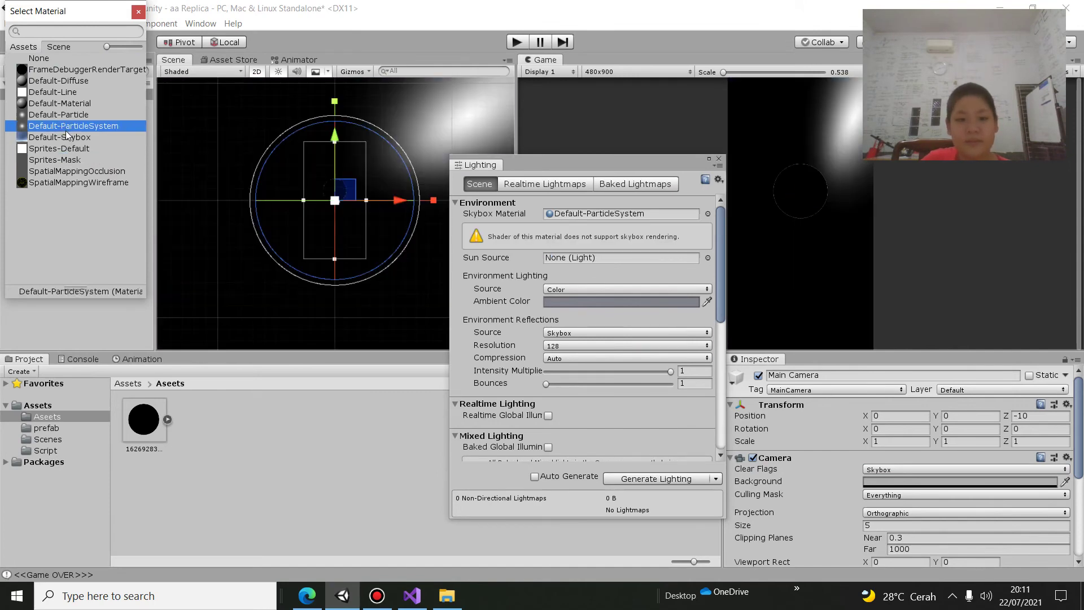
left_click(66, 135)
left_click(61, 116)
left_click(62, 93)
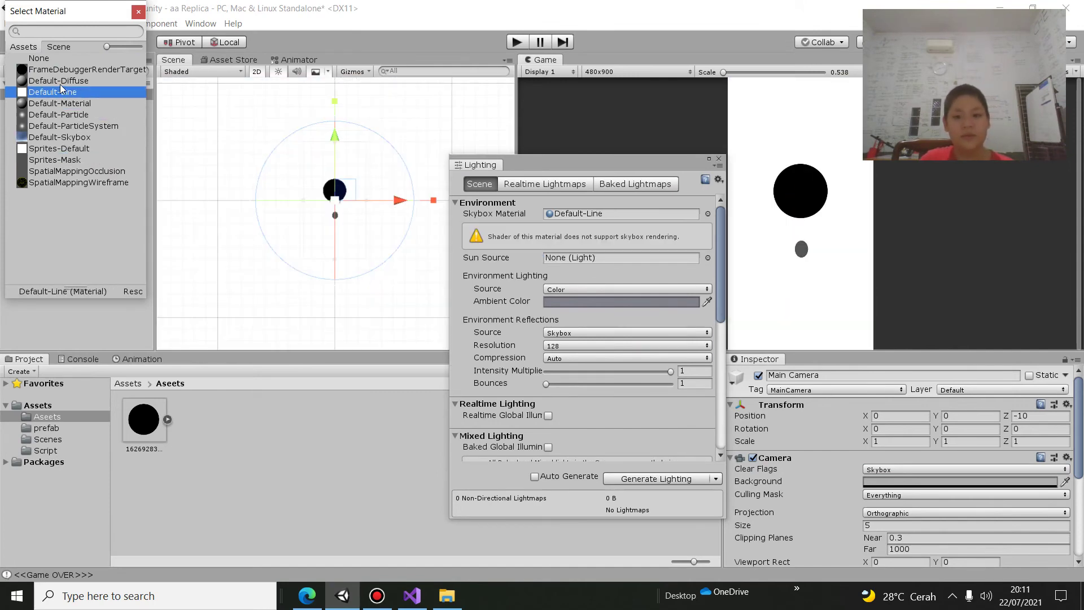
left_click(60, 81)
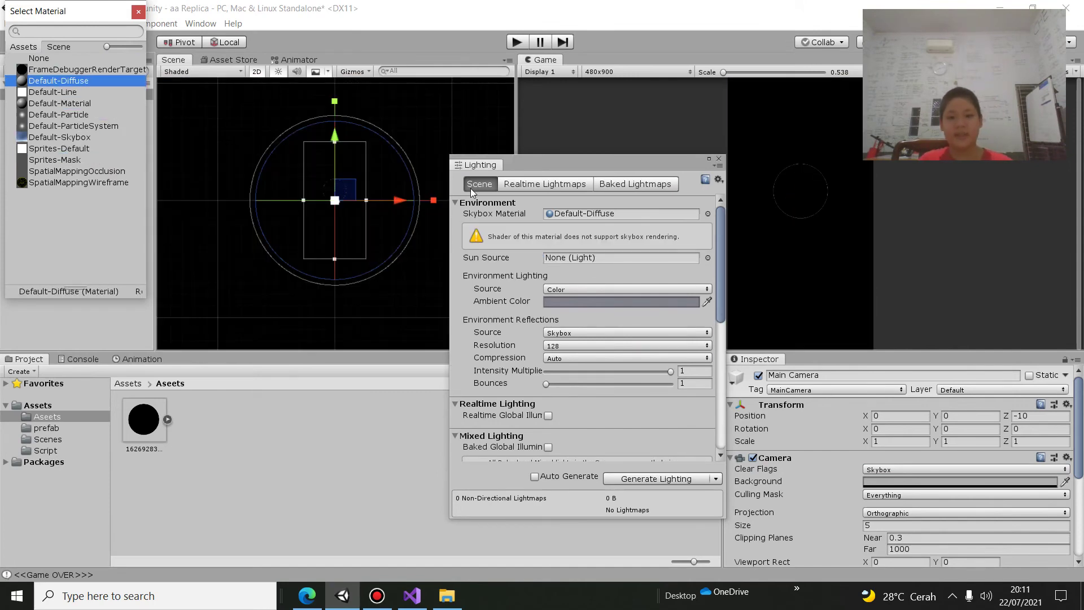
left_click(86, 58)
left_click(545, 135)
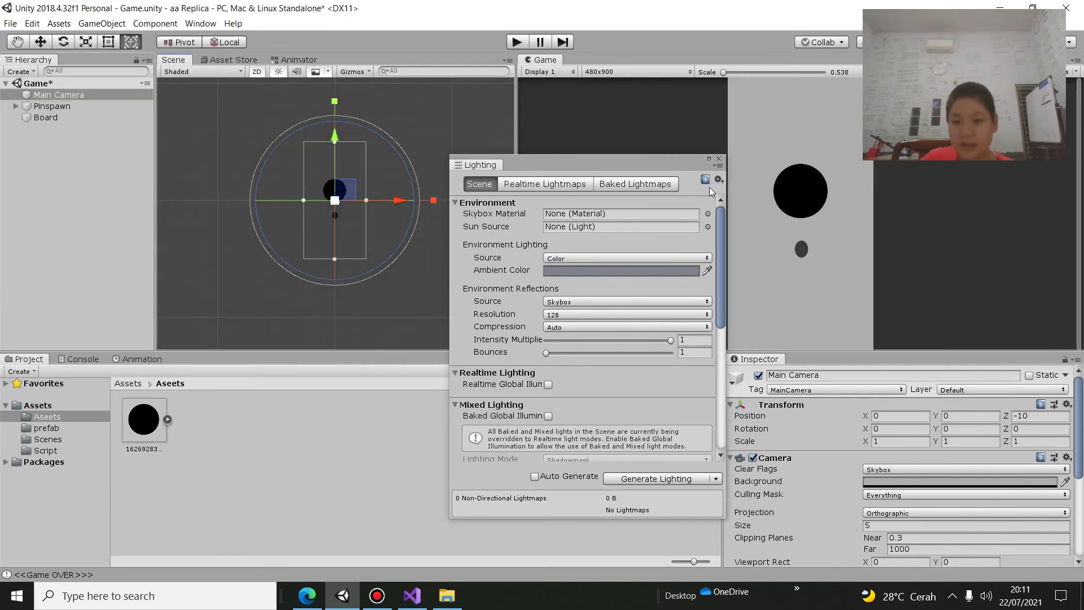
left_click(718, 160)
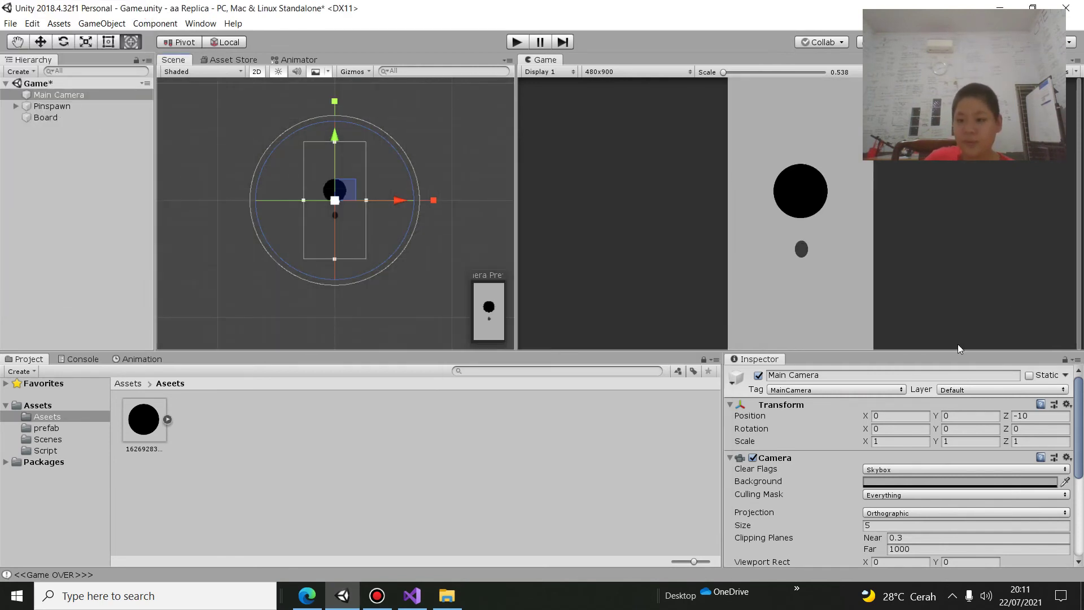
Set the camera to Solid Color clearing with a D2D2D2 light grey background
left_click(1007, 468)
left_click(933, 496)
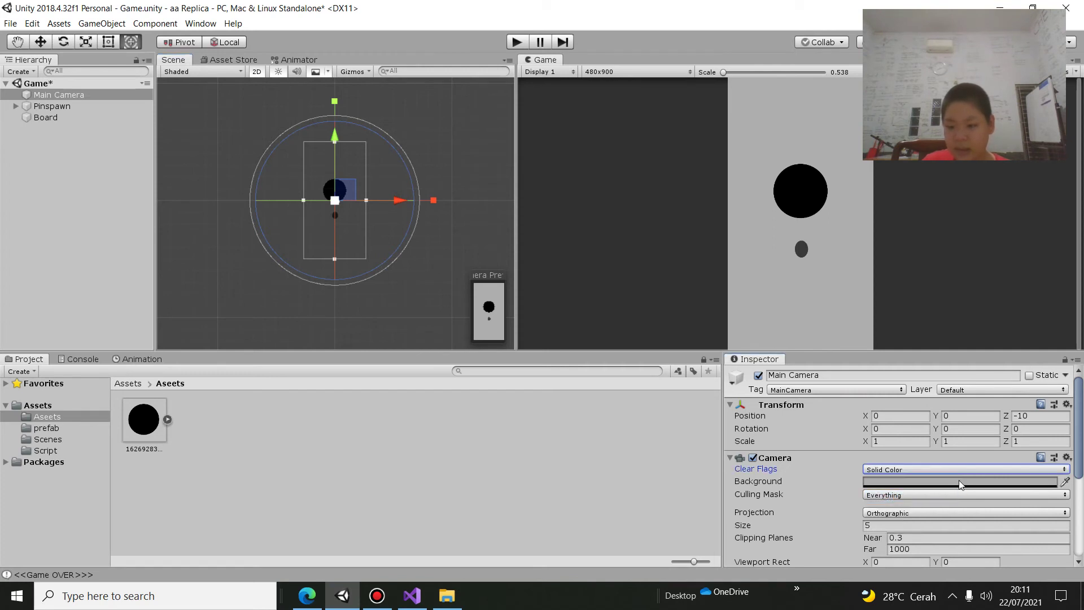
left_click(960, 481)
mouse_move(66, 130)
left_mouse_down()
mouse_move(1, 194)
mouse_move(1, 112)
left_mouse_up()
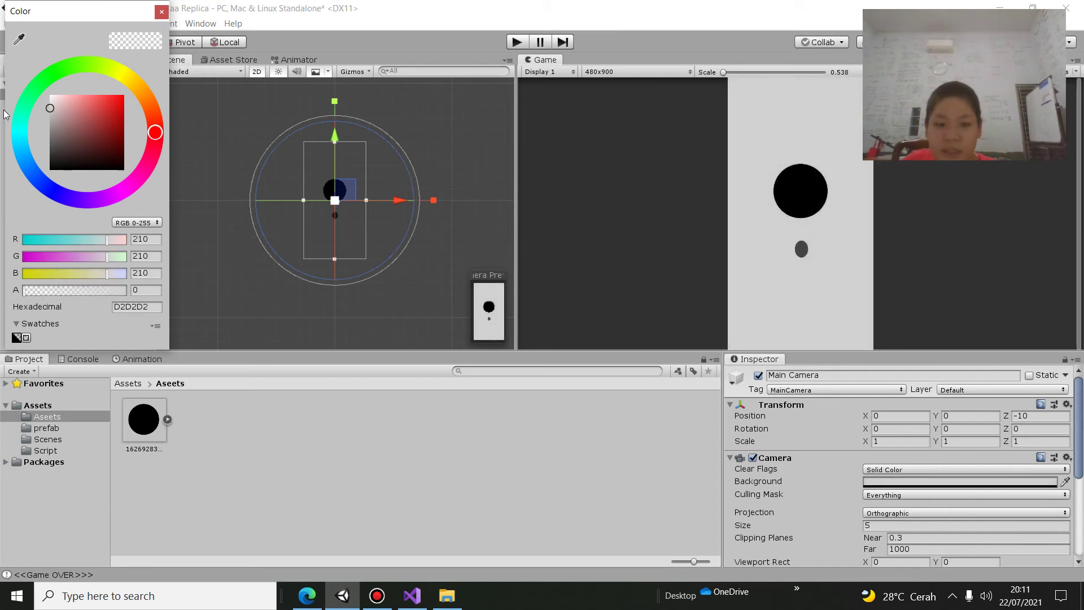
left_click(632, 212)
Maximise the Game view and playtest by shooting pins until game over, then stop
key("shift+space")
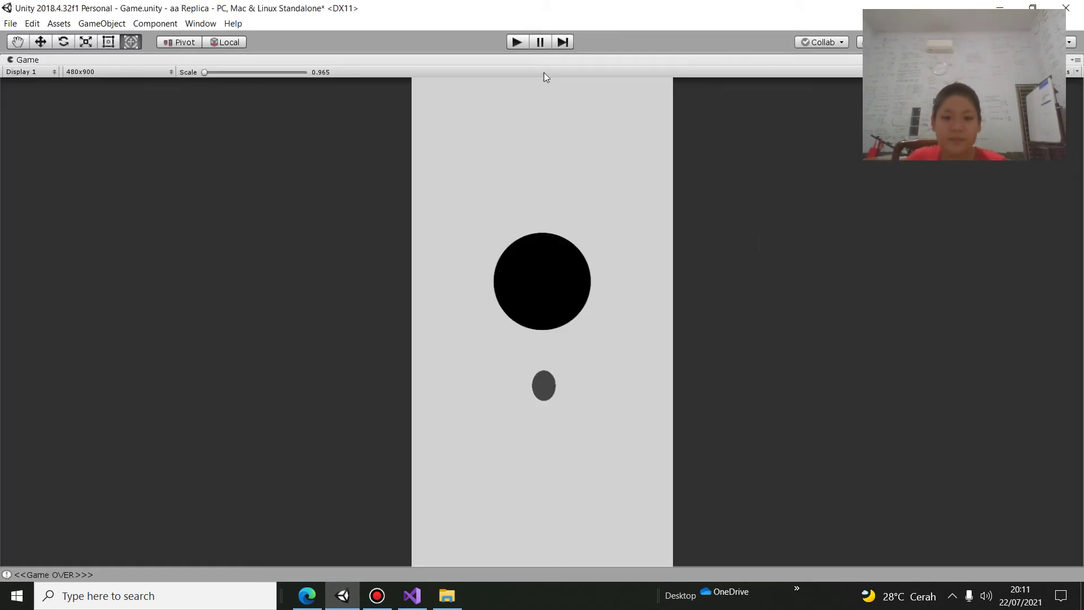
left_click(517, 42)
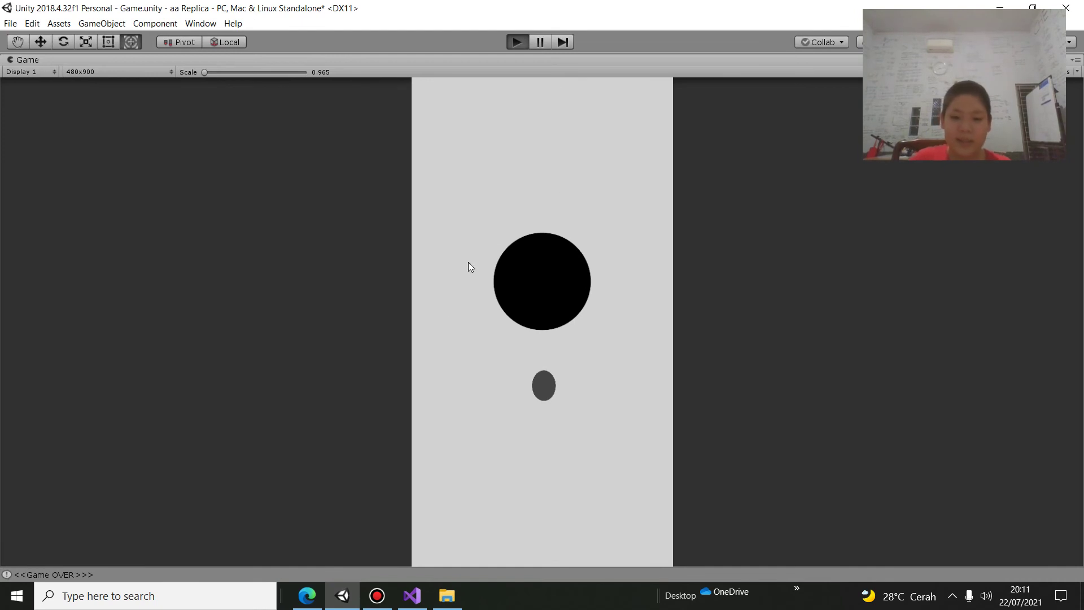
left_click(584, 357)
left_click(584, 357)
left_click(583, 358)
triple_click(583, 357)
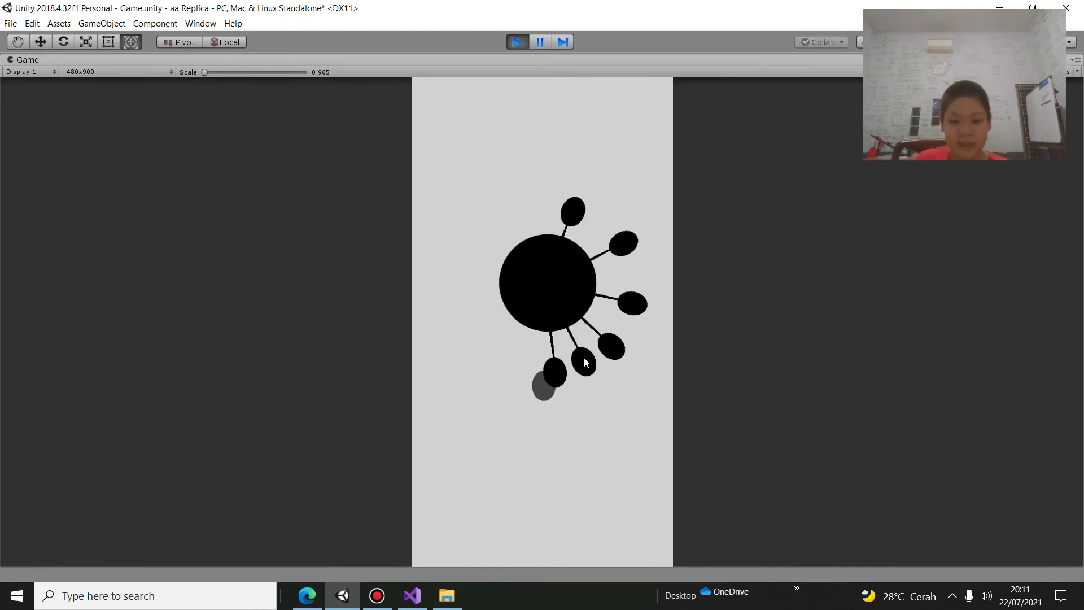
triple_click(583, 358)
triple_click(583, 357)
double_click(584, 357)
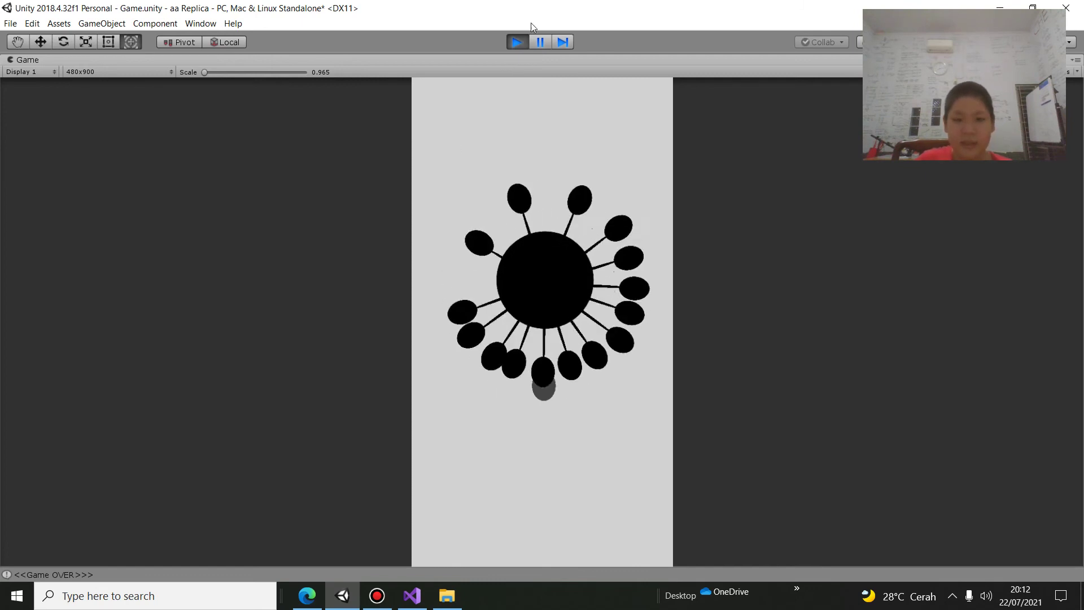
left_click(517, 43)
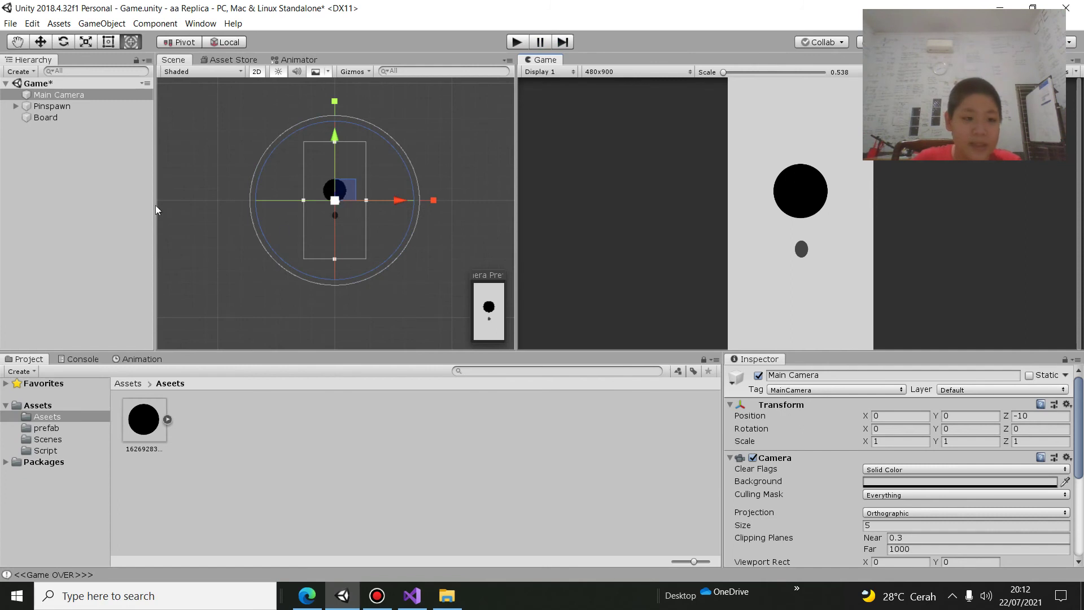
Start play mode and shoot eight pins onto the rotating circle
left_click(181, 246)
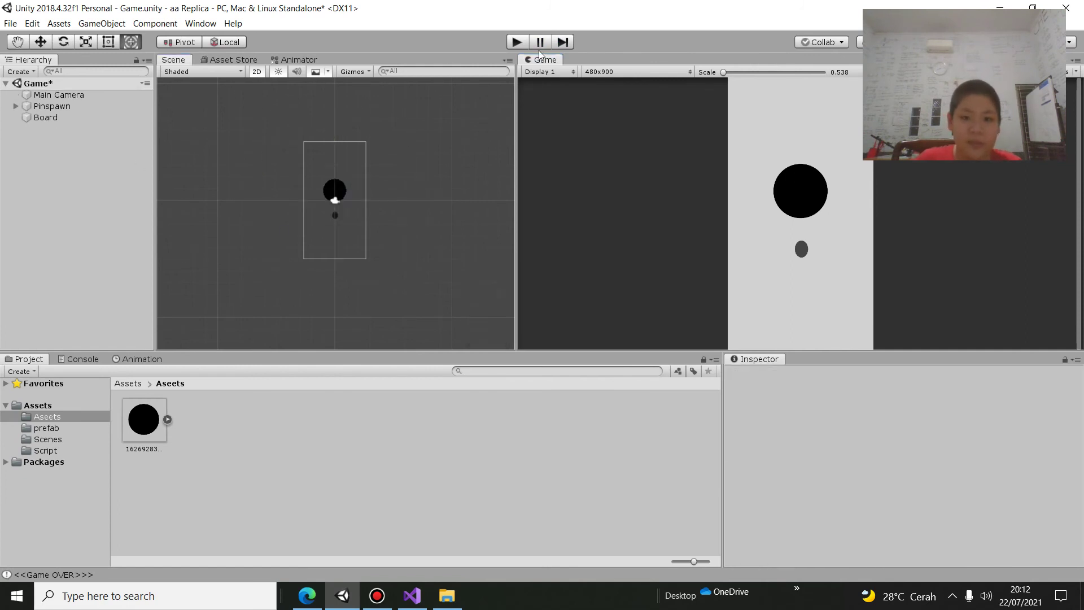
key("ctrl+p")
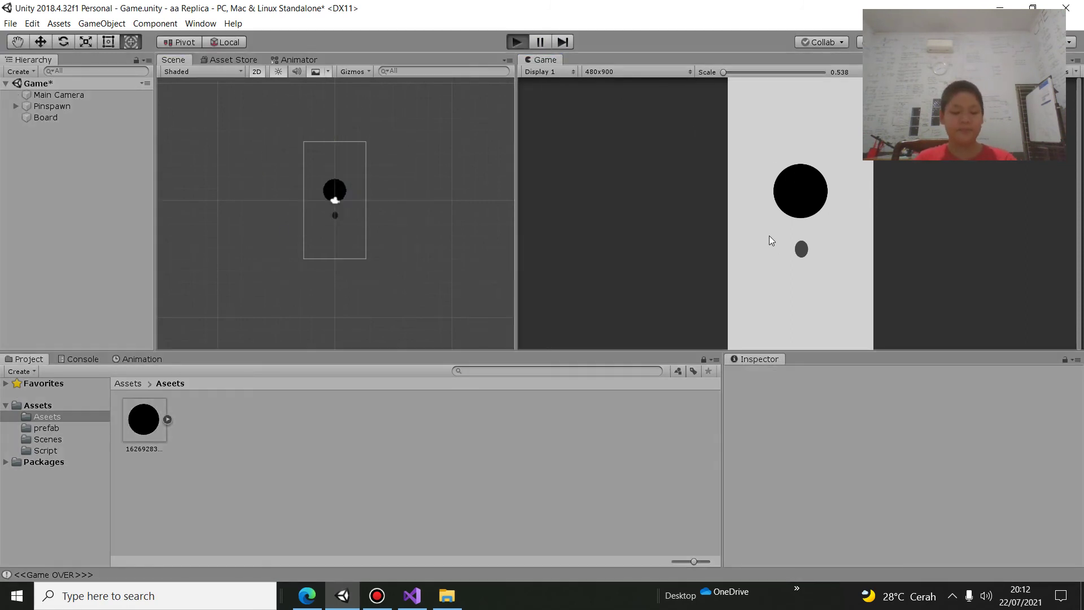
left_click(782, 225)
left_click(784, 225)
left_click(784, 225)
left_click(783, 225)
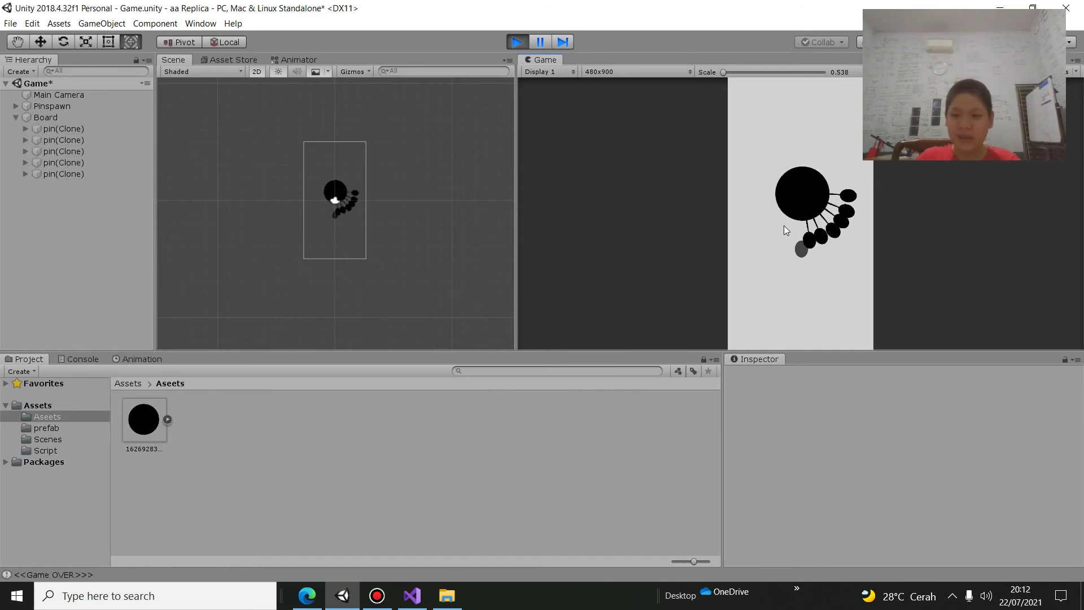
left_click(783, 226)
left_click(784, 226)
left_click(784, 225)
left_click(784, 225)
left_click(784, 225)
left_click(784, 226)
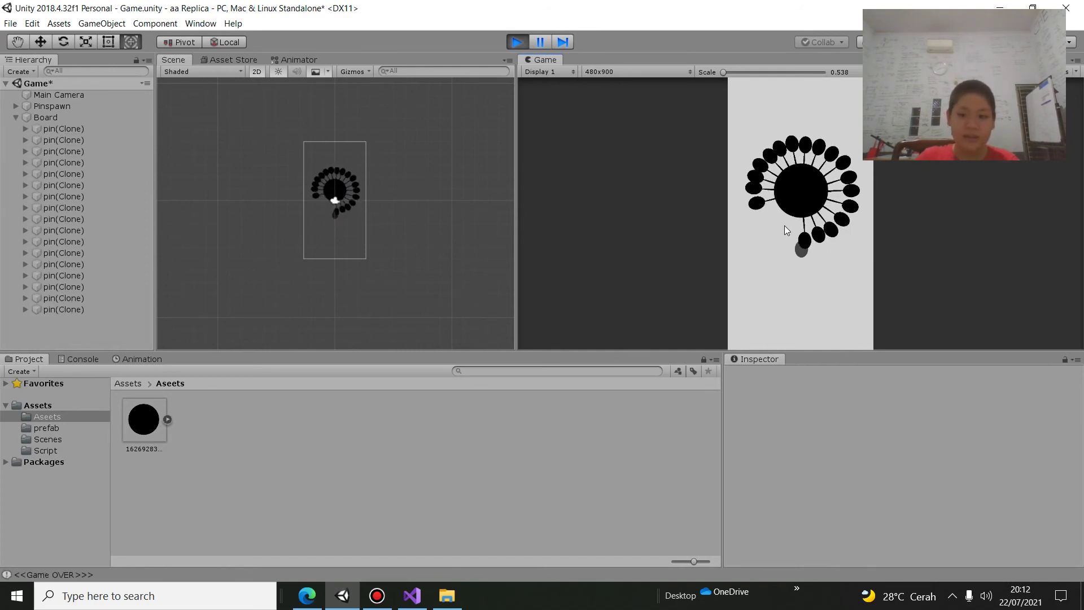
left_click(784, 225)
Pause the game, inspect stuck pins in the 3D Scene view, then stop play mode
left_click(550, 42)
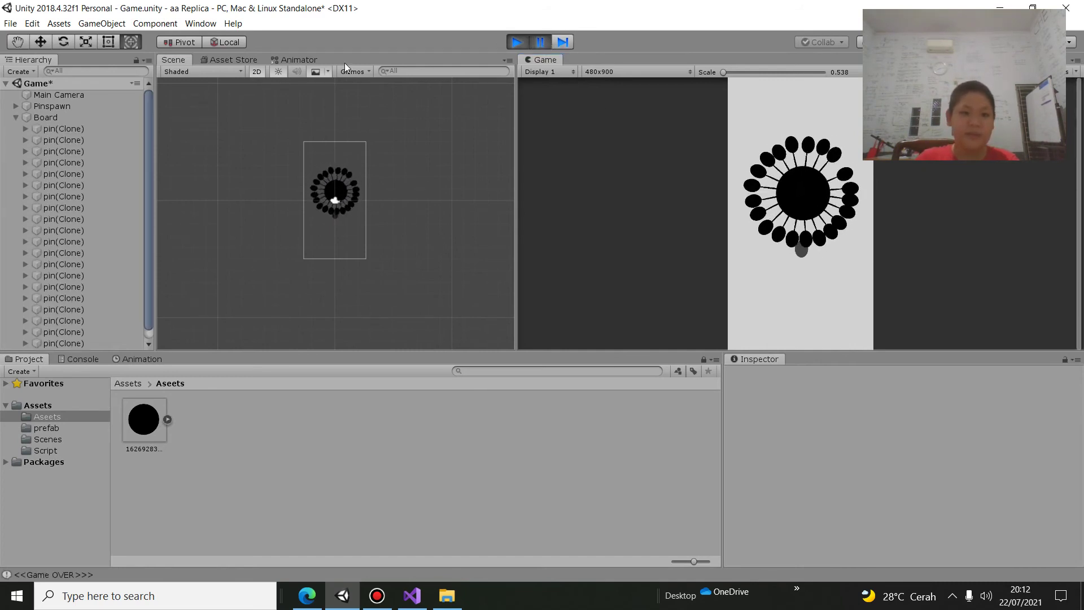
left_click(252, 72)
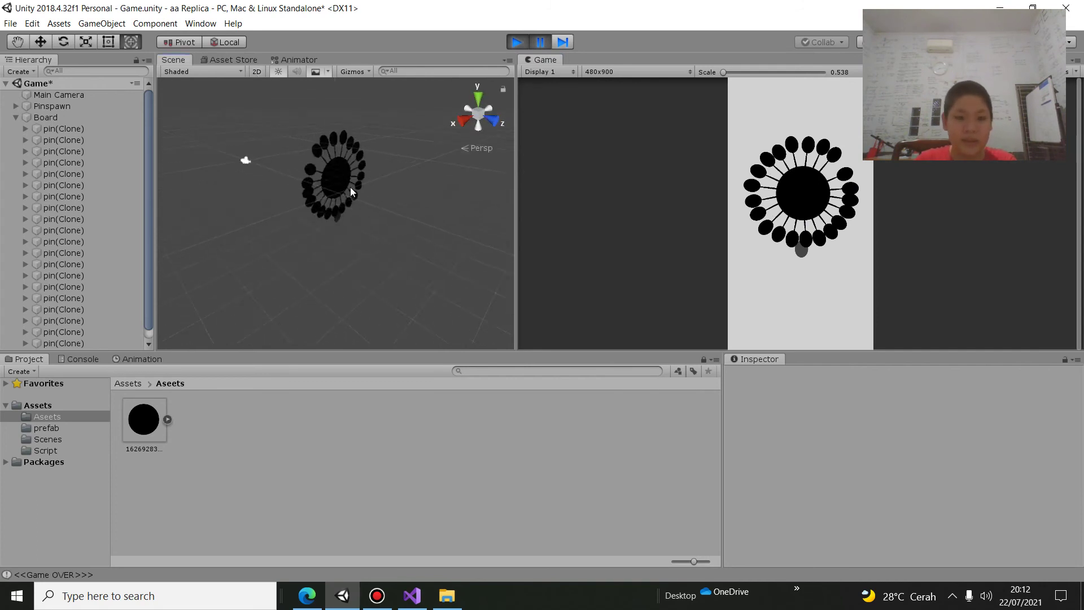
scroll(356, 173, "up", 10)
scroll(365, 150, "up", 3)
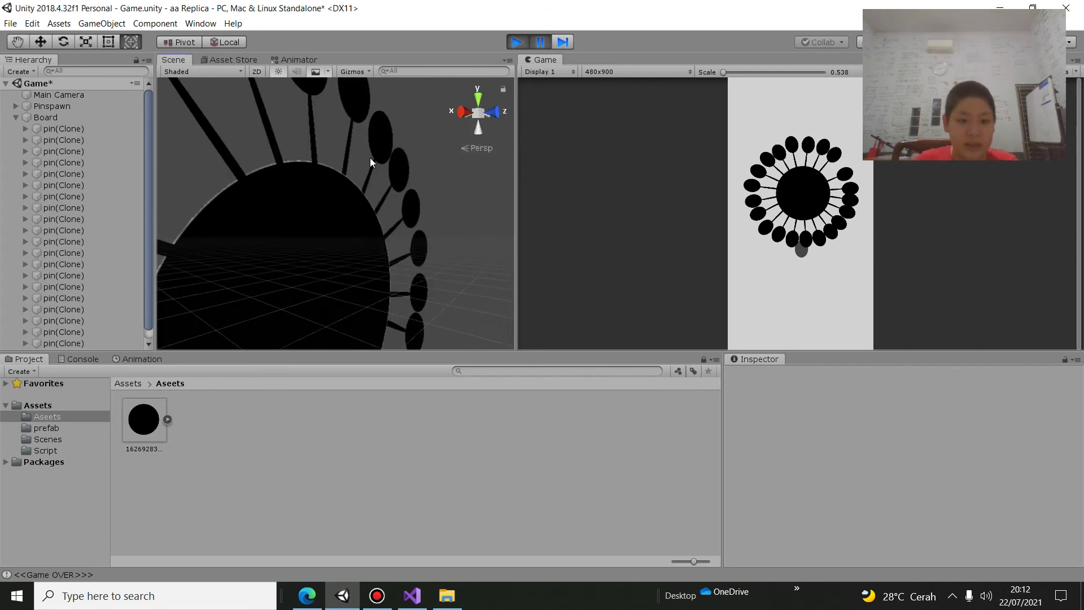
left_click(348, 151)
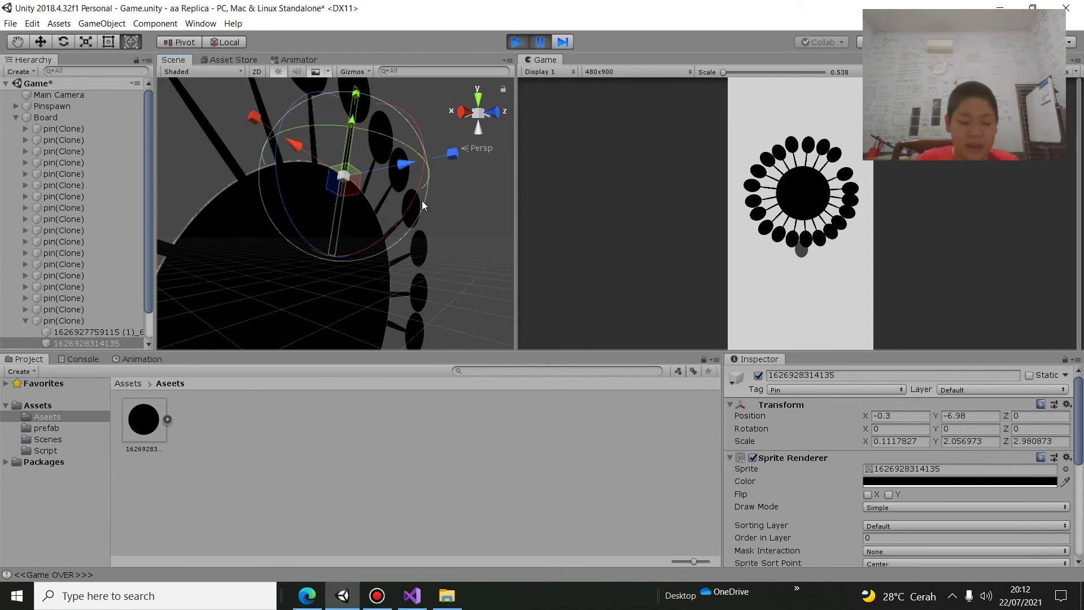
mouse_move(422, 201)
left_mouse_down("alt")
mouse_move(433, 219)
mouse_move(334, 232)
mouse_move(329, 129)
left_mouse_up("alt")
left_click(340, 100)
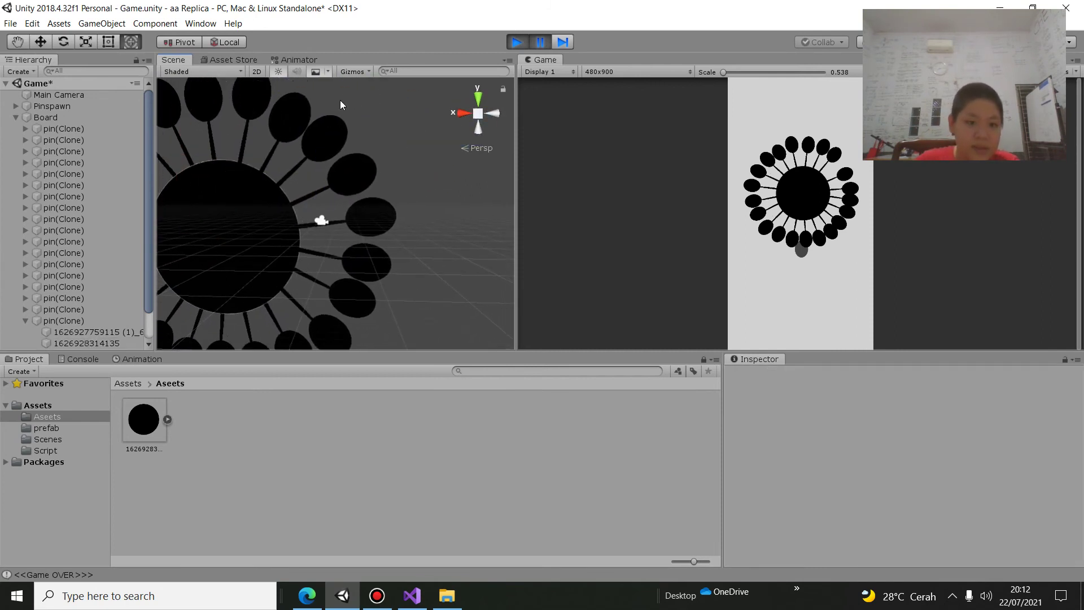
left_click(294, 110)
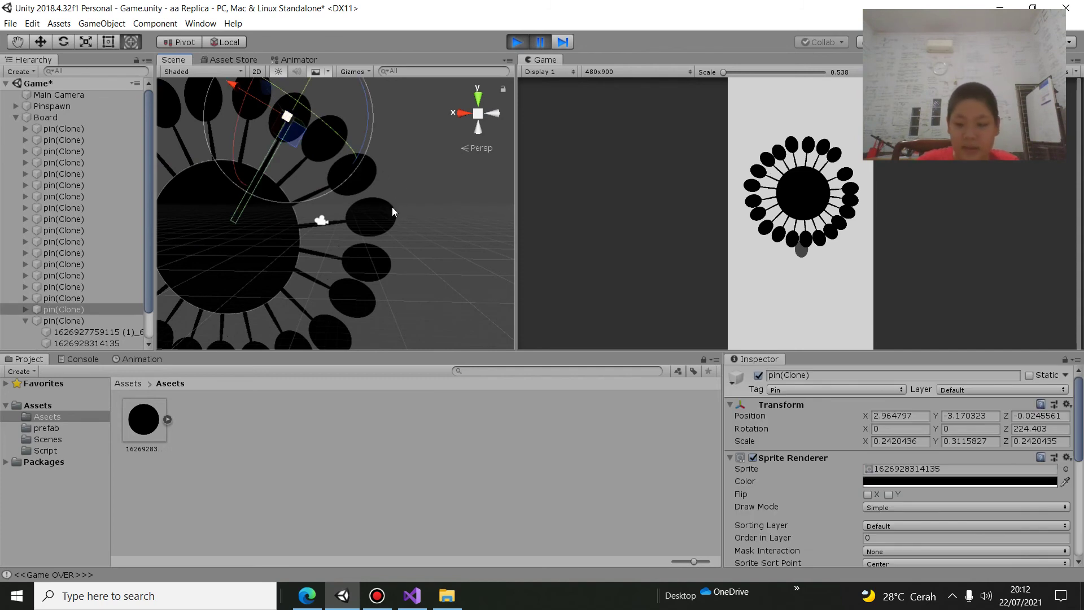
left_click(469, 81)
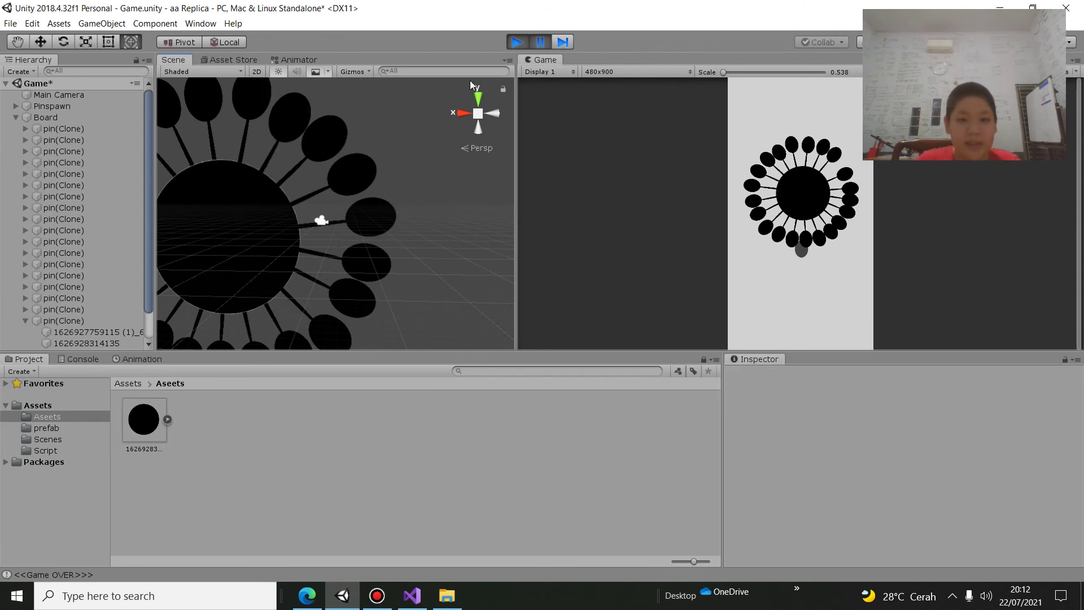
left_click(522, 44)
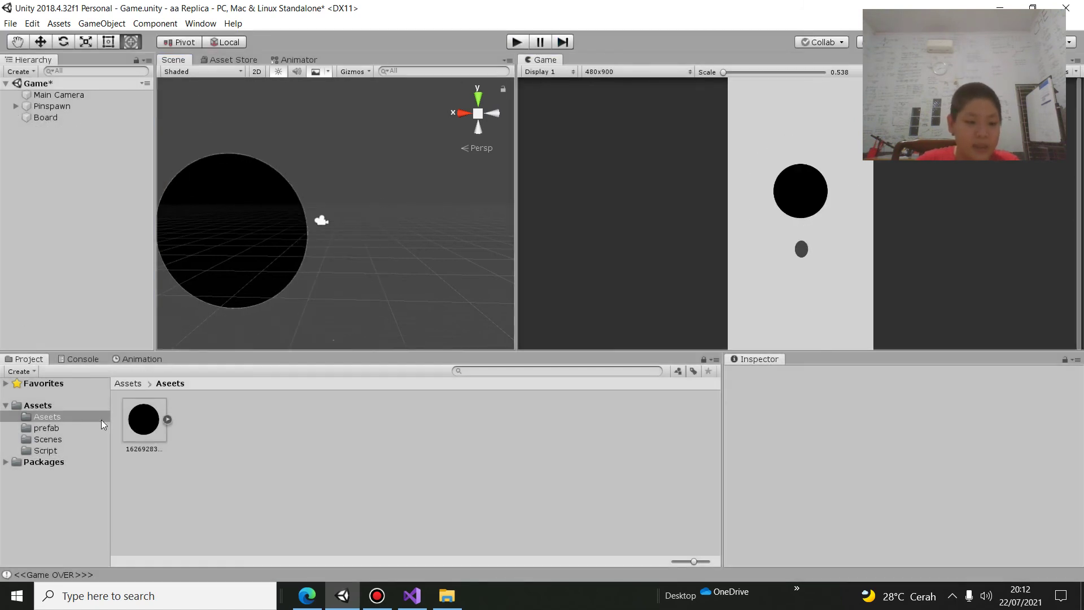
Open the pin prefab from the prefab folder for editing
left_click(46, 450)
left_click(63, 439)
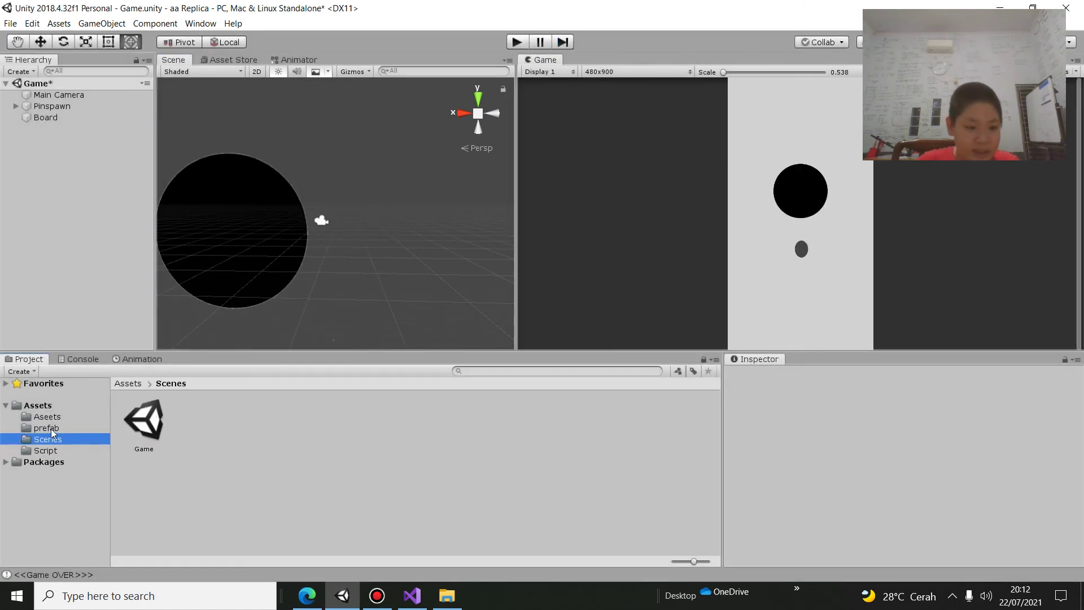
left_click(54, 428)
double_click(190, 426)
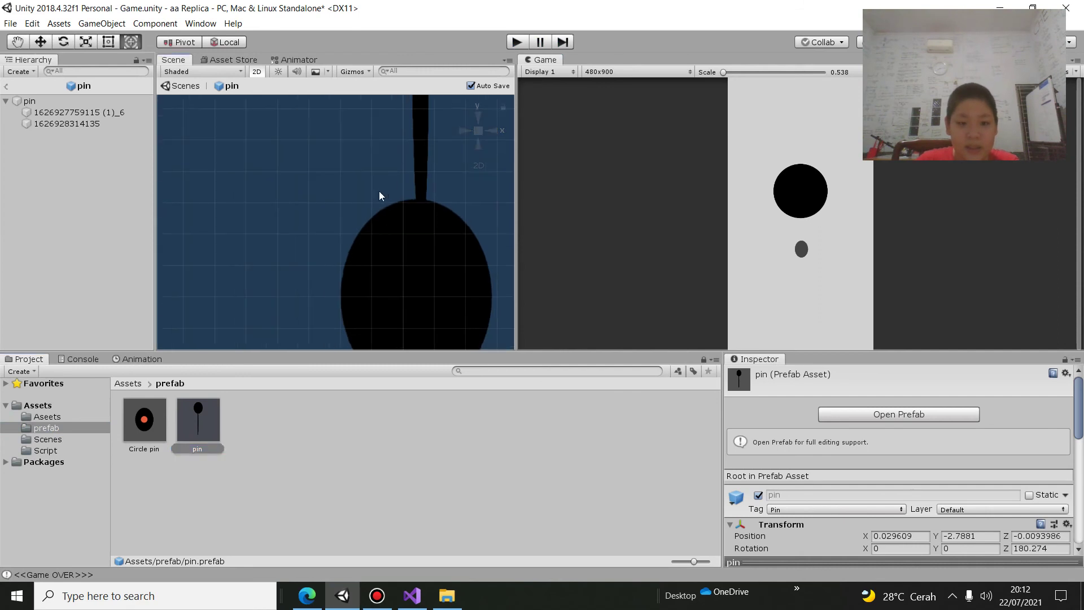
Reduce the pin sprite's Y scale, then return to the Game scene and start play
left_click(418, 176)
scroll(310, 312, "down", 5)
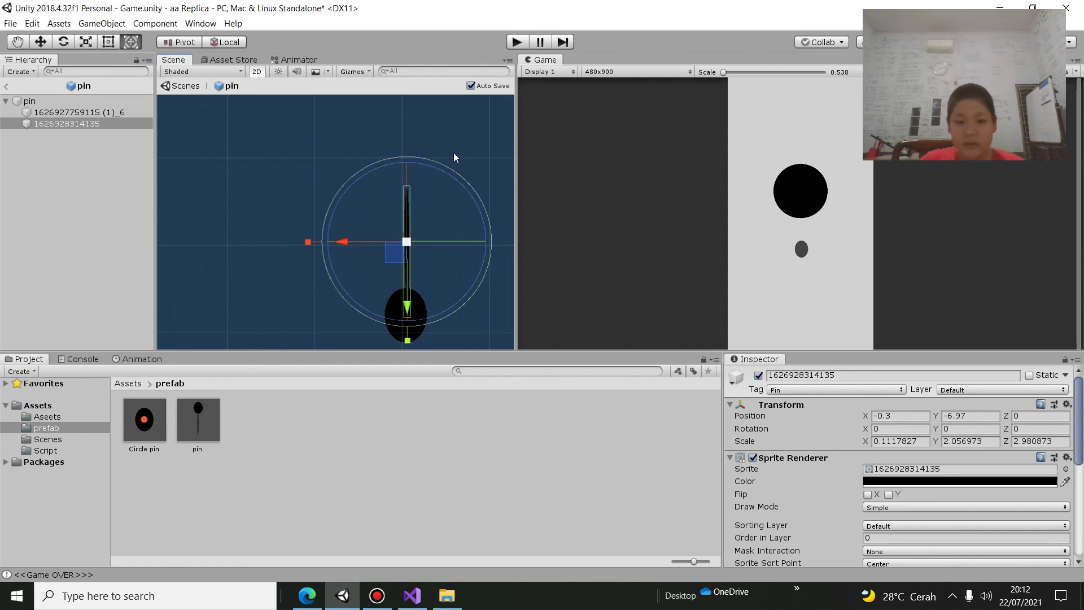
scroll(886, 451, "down", 5)
scroll(886, 452, "up", 1)
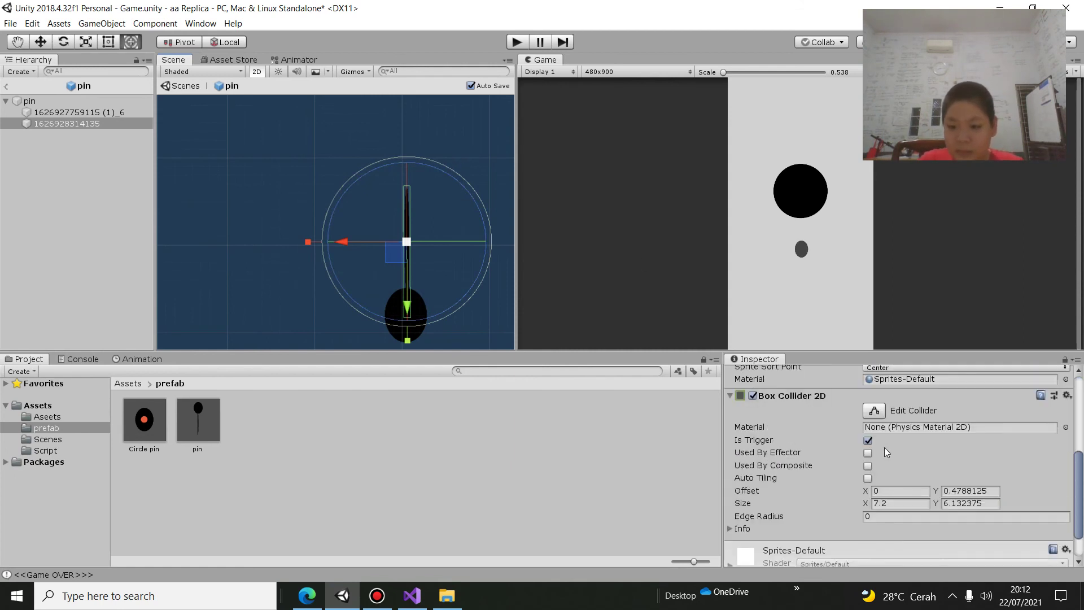
scroll(886, 452, "up", 1)
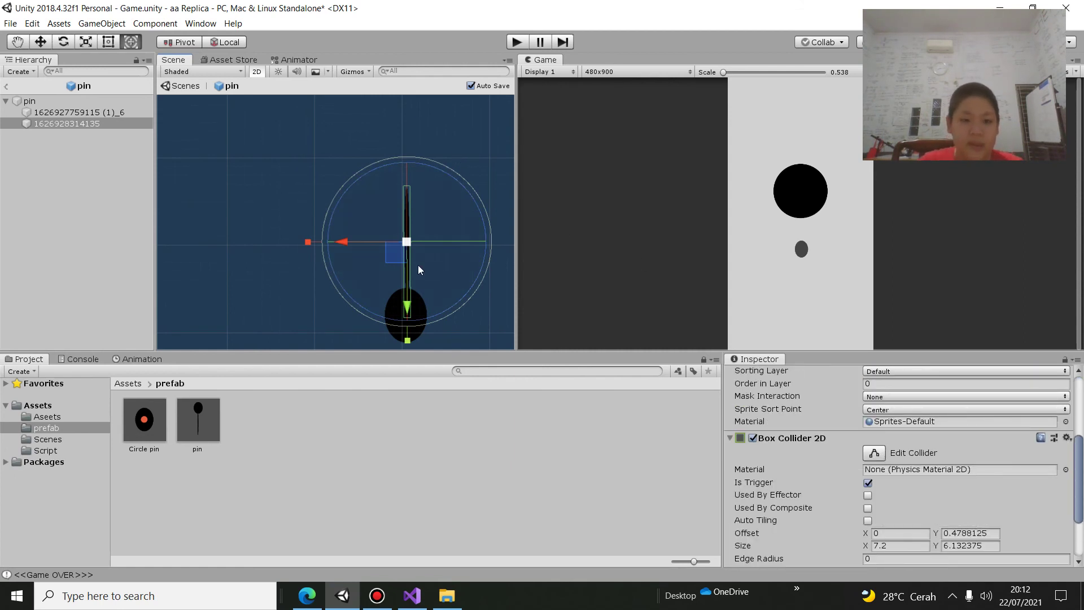
left_click_drag(407, 340, 408, 309)
left_click(261, 152)
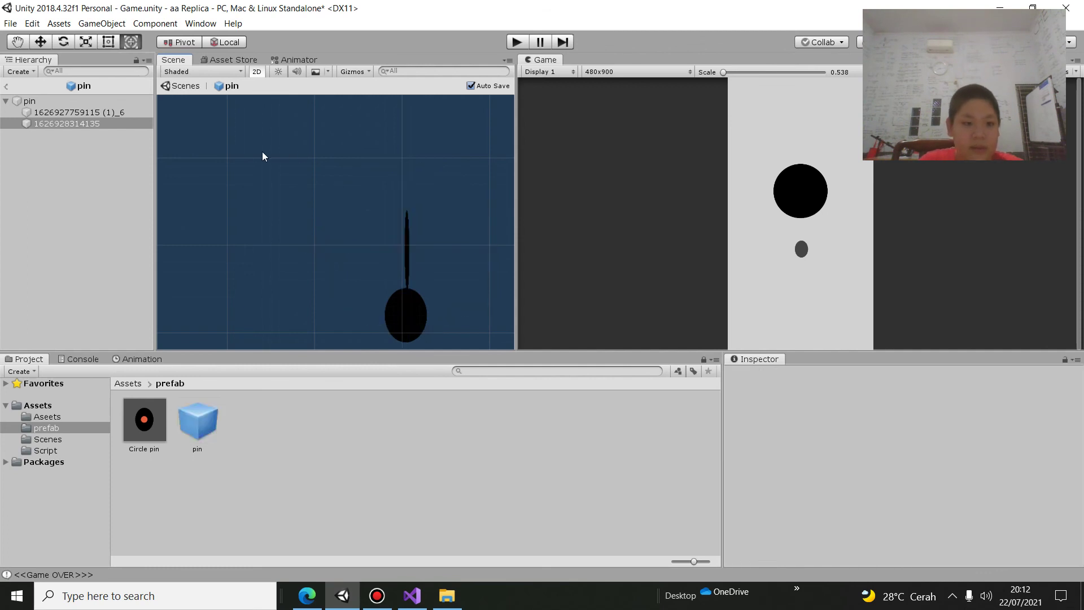
left_click(5, 87)
left_click(516, 42)
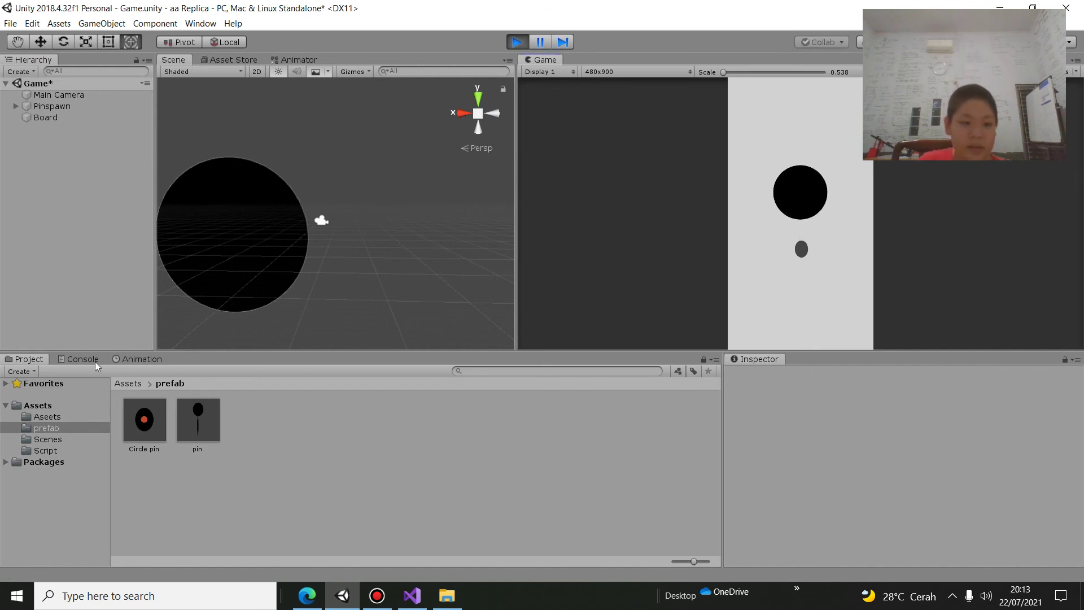
Fire thirteen pins at the spinning board in quick succession to ring it
left_click(813, 235)
left_click(819, 235)
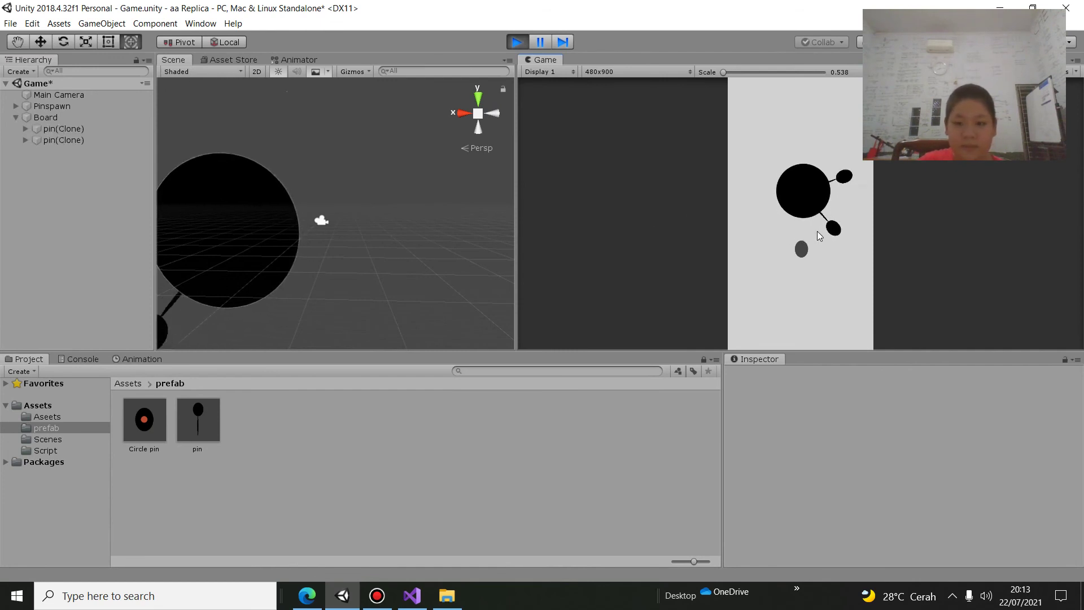
left_click(819, 235)
left_click(819, 236)
left_click(818, 236)
left_click(819, 236)
left_click(819, 236)
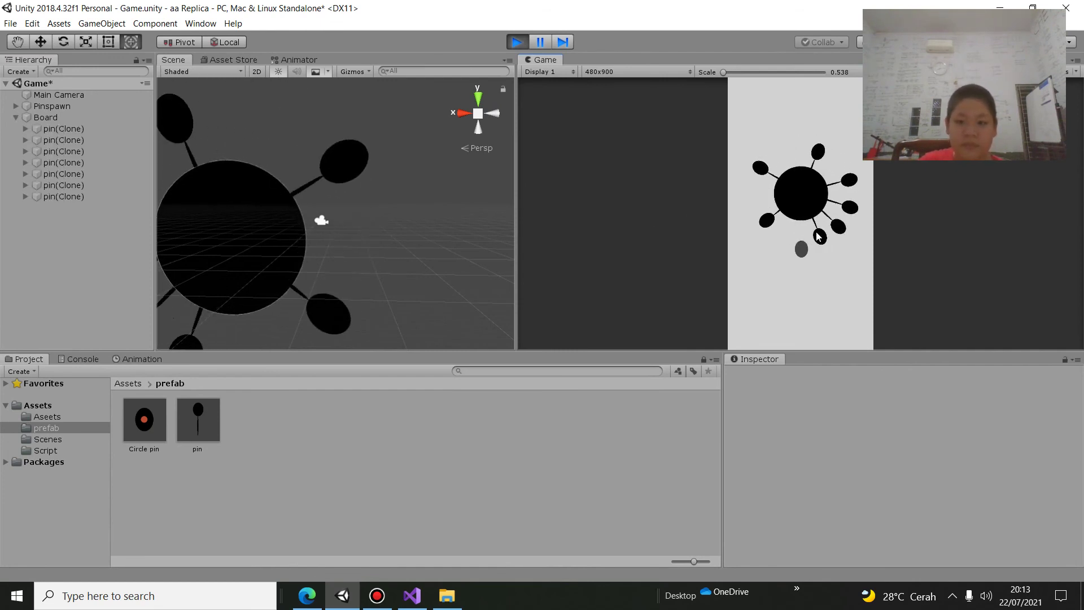
left_click(819, 236)
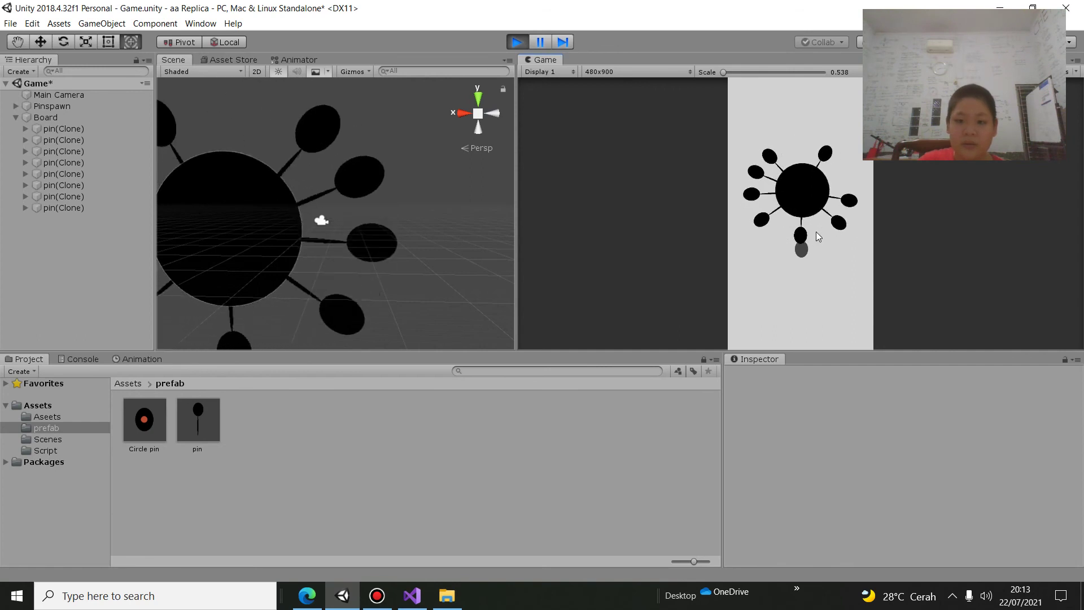
left_click(819, 236)
left_click(819, 236)
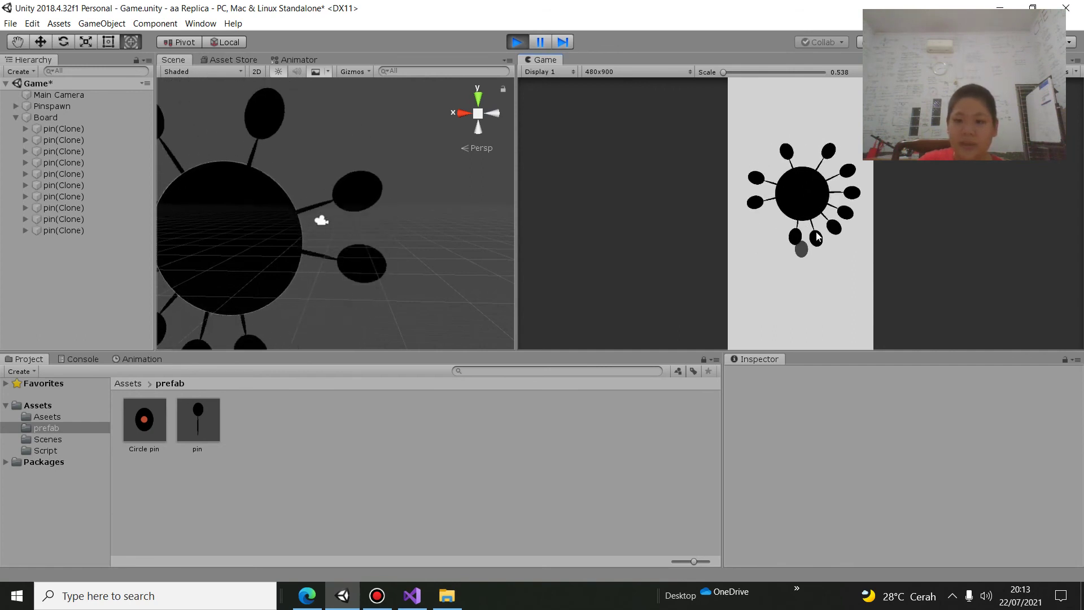
left_click(819, 236)
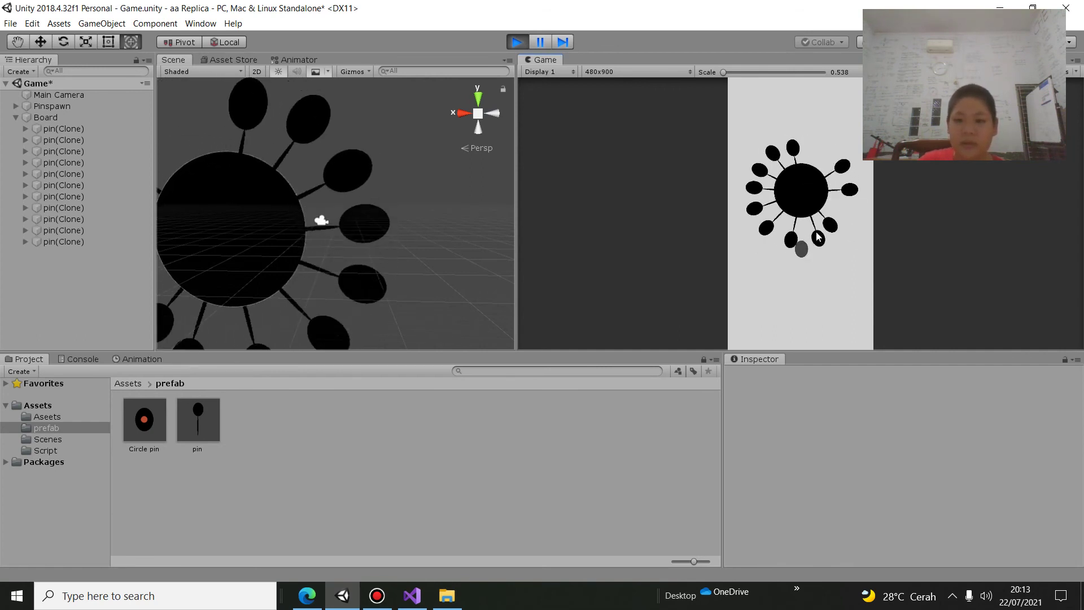
left_click(819, 236)
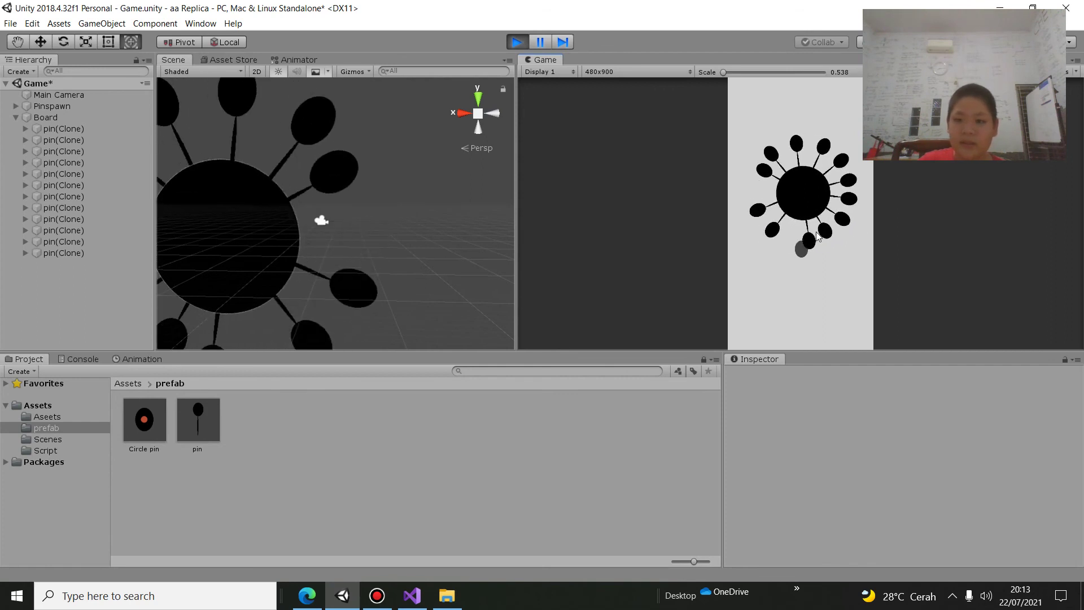
left_click(819, 236)
left_click(819, 236)
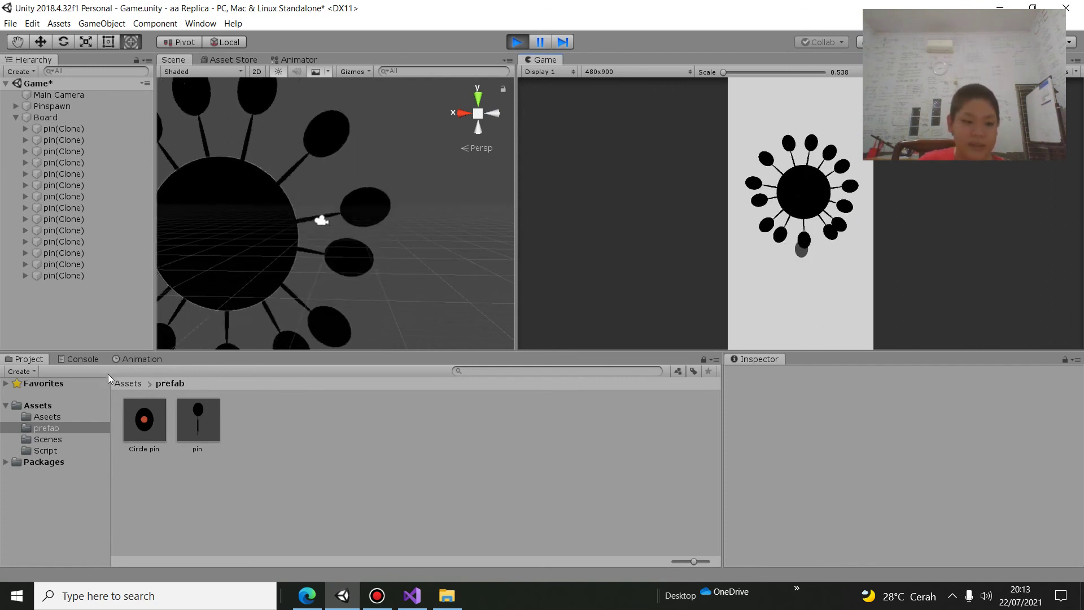
Review the Console output from the test run
left_click(84, 361)
scroll(340, 208, "down", 3)
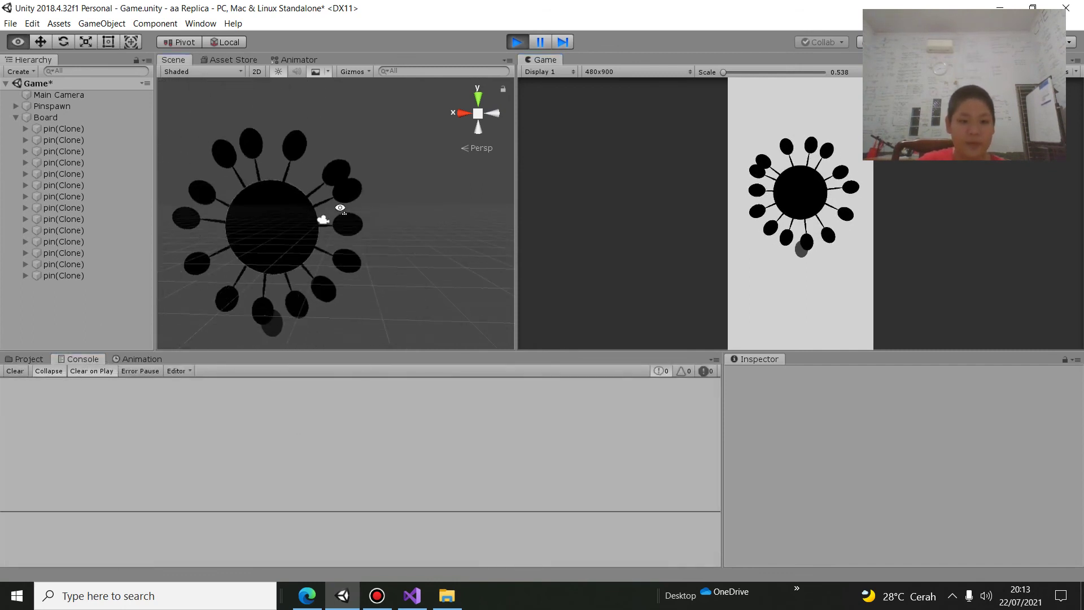
scroll(340, 207, "up", 5)
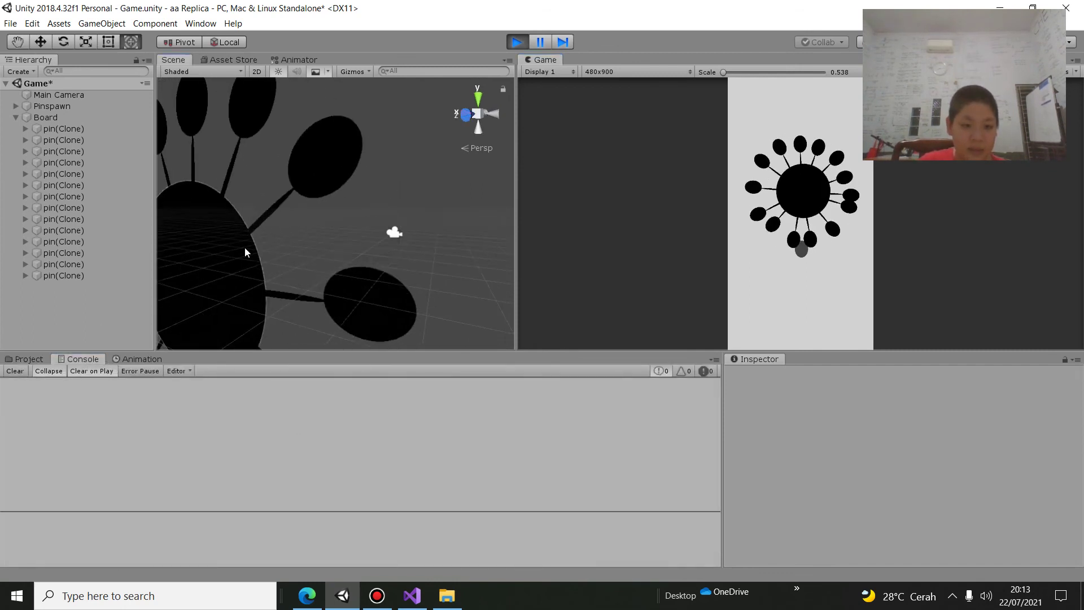
left_click_drag(245, 252, 309, 249, "alt")
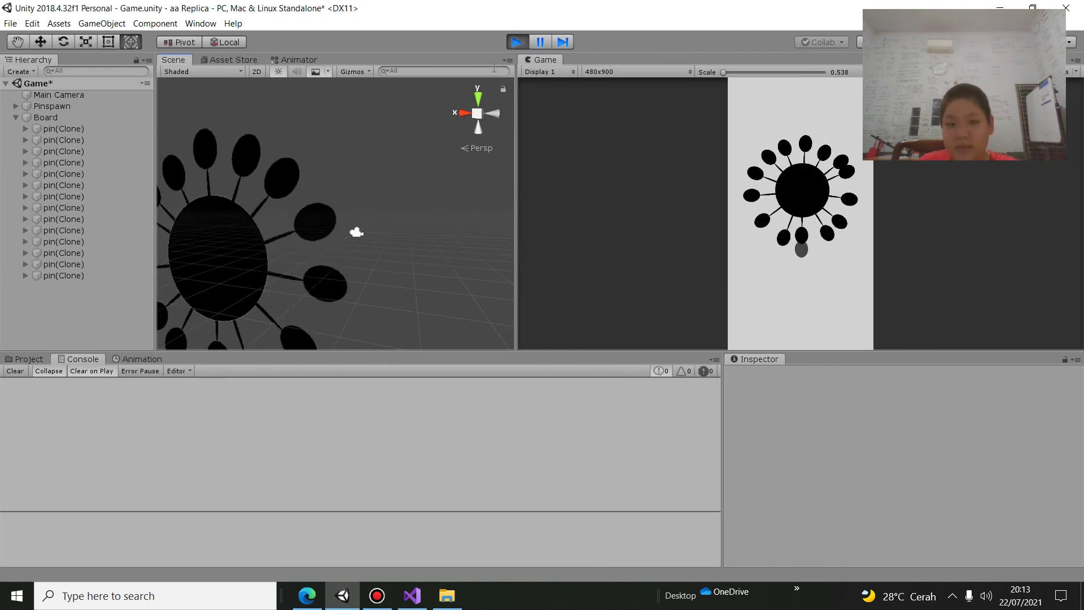
Stop the game and switch the Scene view to flat 2D
left_click(519, 44)
mouse_move(388, 141)
left_mouse_down("alt")
mouse_move(401, 194)
mouse_move(252, 106)
left_mouse_up("alt")
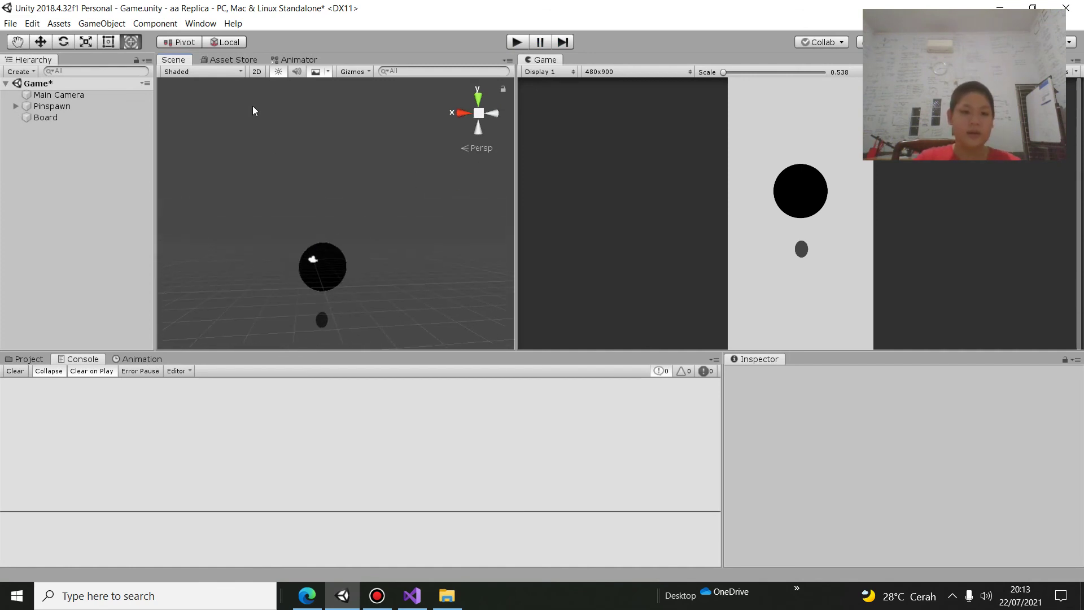
left_click(256, 71)
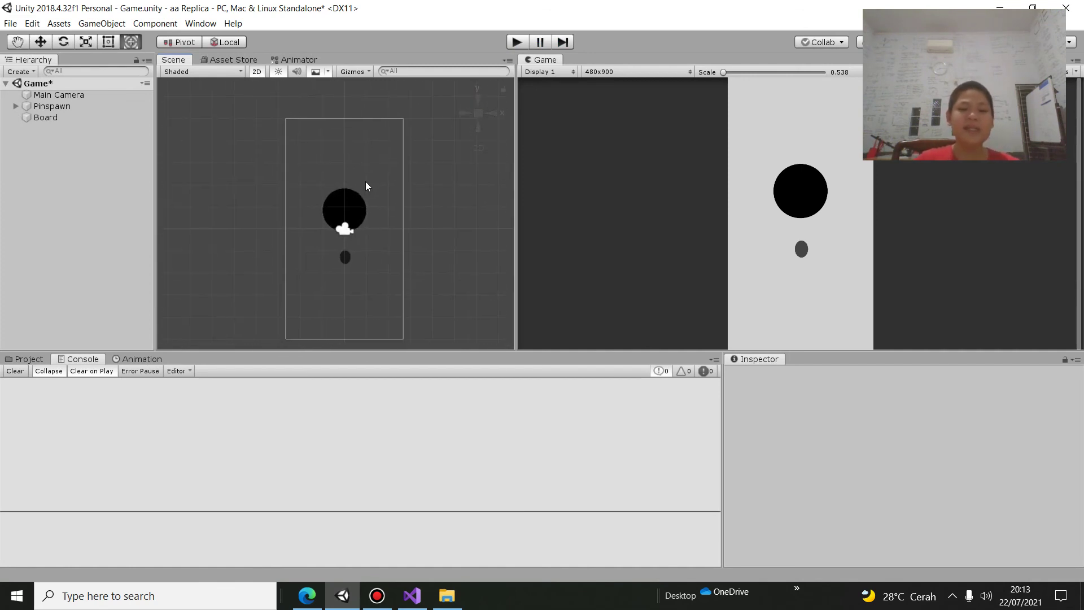